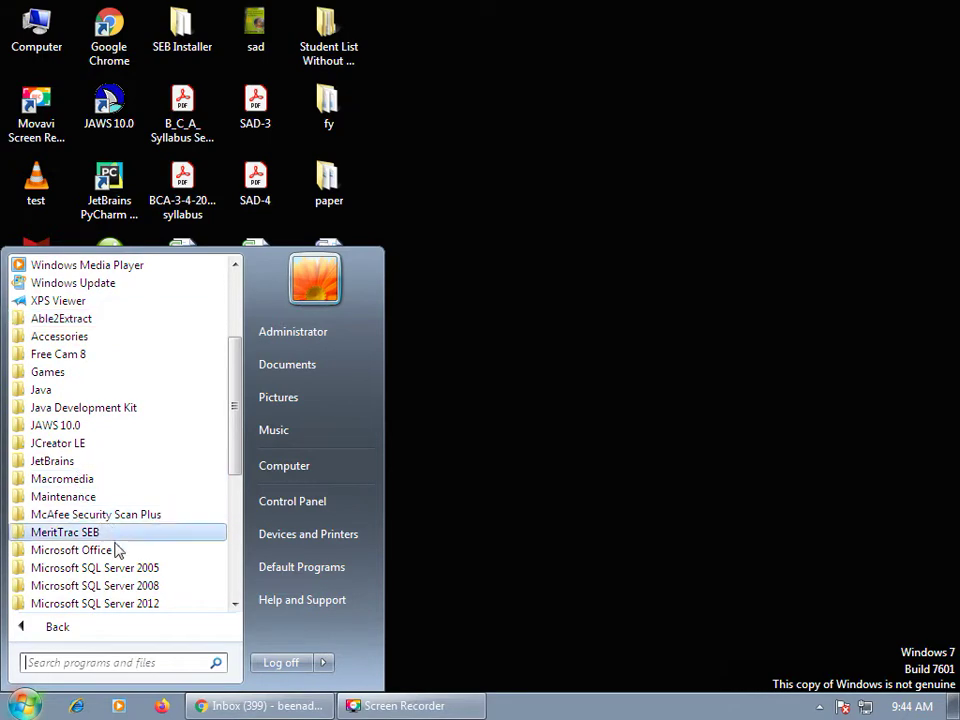
Start Microsoft Office Access 2007 and open the recent database F:\access_database\temp
{"action": "left_click", "coordinate": [100, 551]}
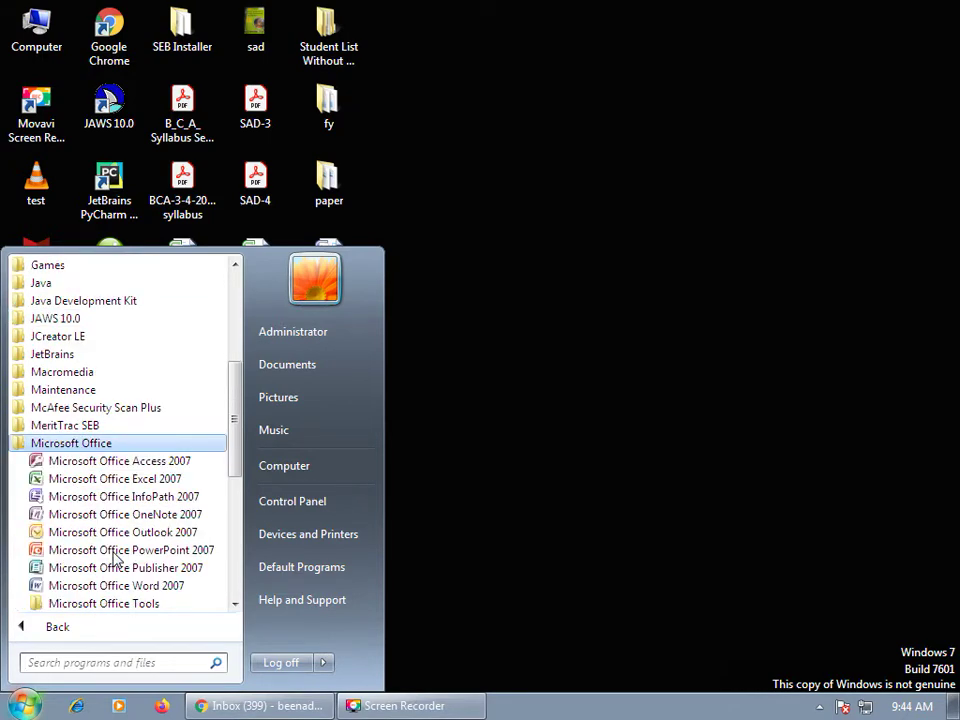
{"action": "left_click", "coordinate": [121, 461]}
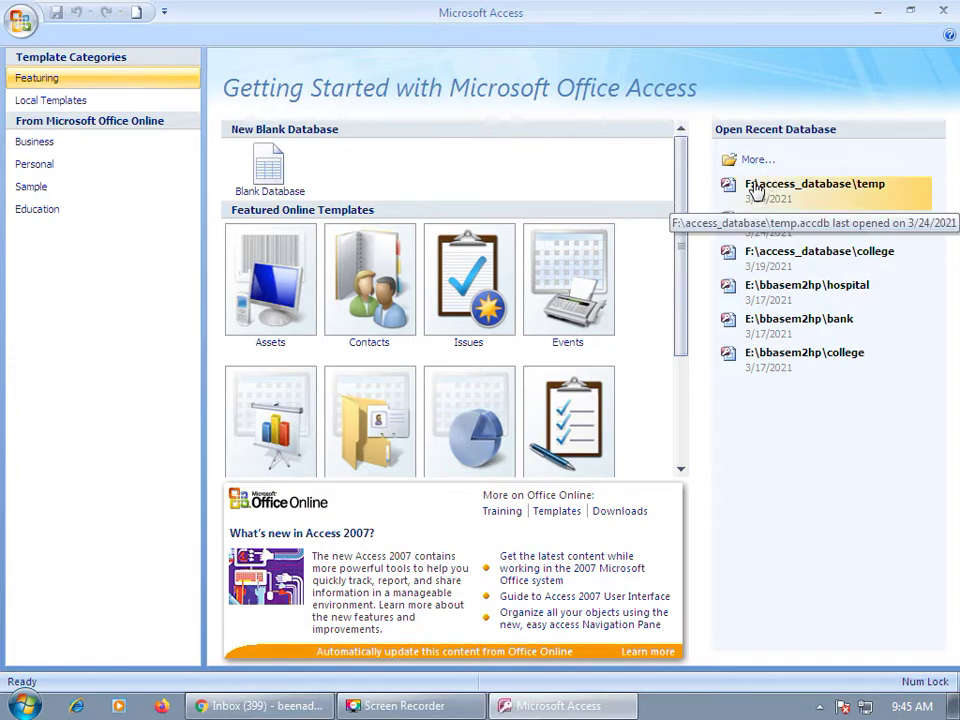
{"action": "left_click", "coordinate": [755, 188]}
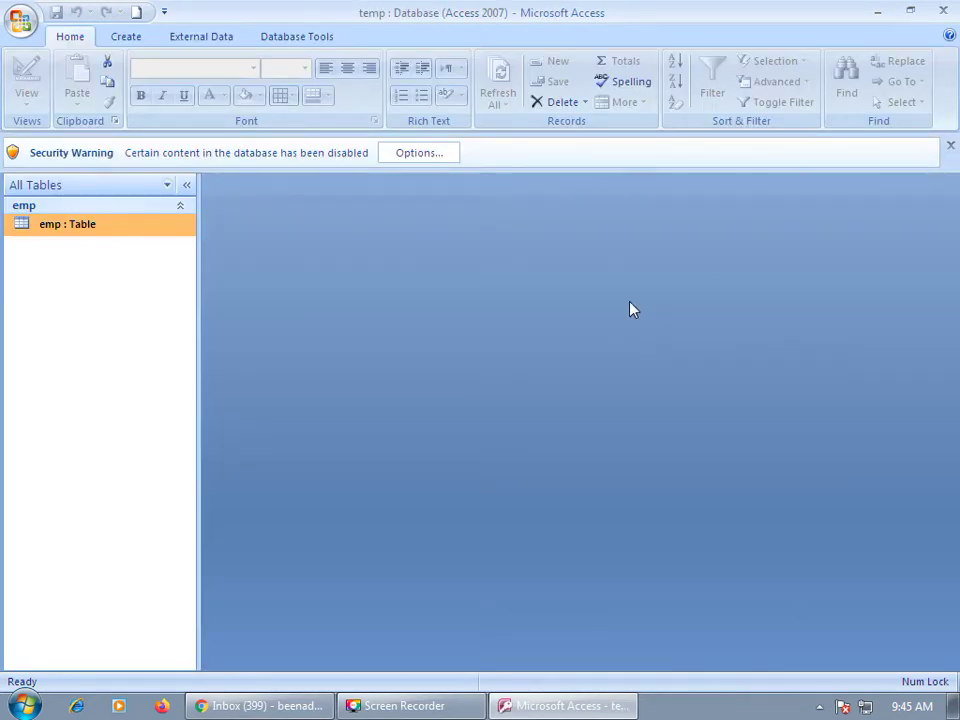
Open the emp table and switch it to Design view
{"action": "double_click", "coordinate": [62, 232]}
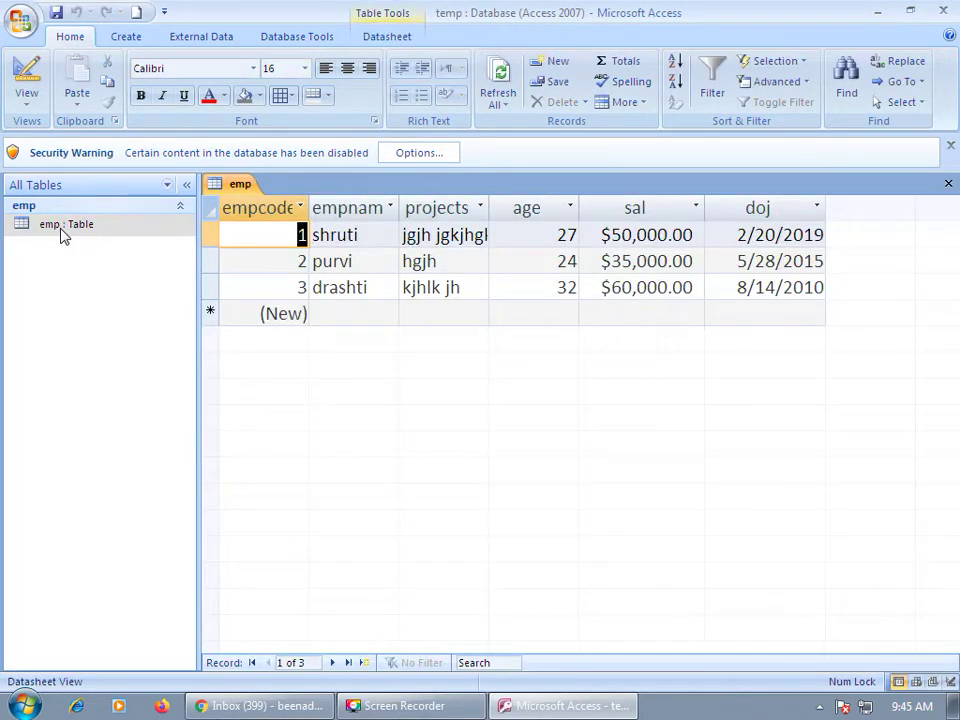
{"action": "left_click", "coordinate": [27, 85]}
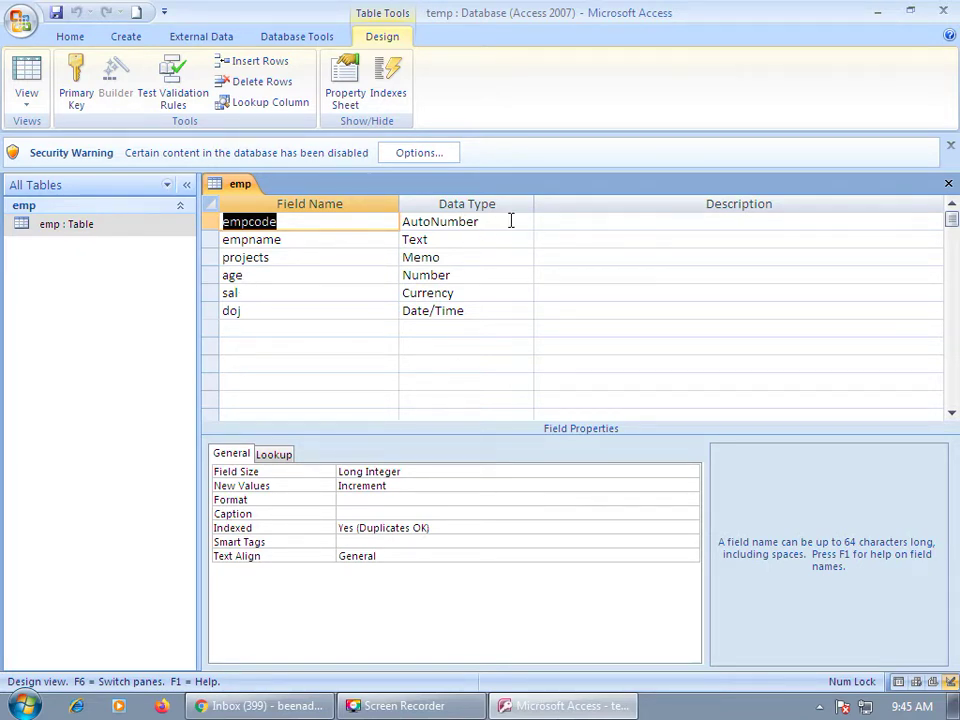
Review the data types of the empname, projects, age, sal and doj fields, checking the records in Datasheet view in between
{"action": "left_click", "coordinate": [436, 240]}
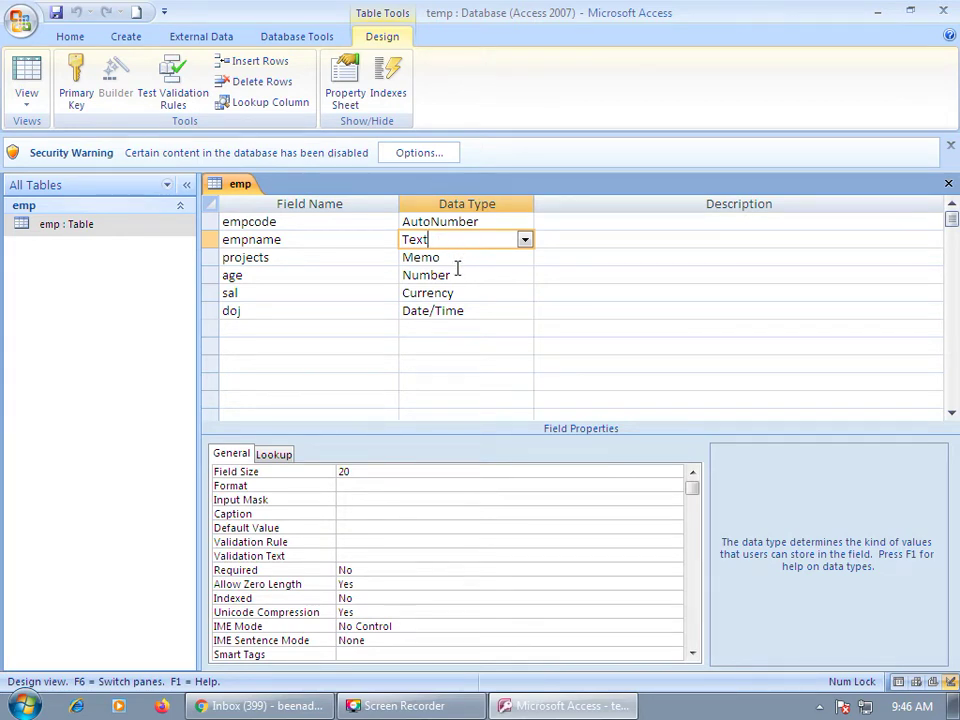
{"action": "left_click", "coordinate": [452, 258]}
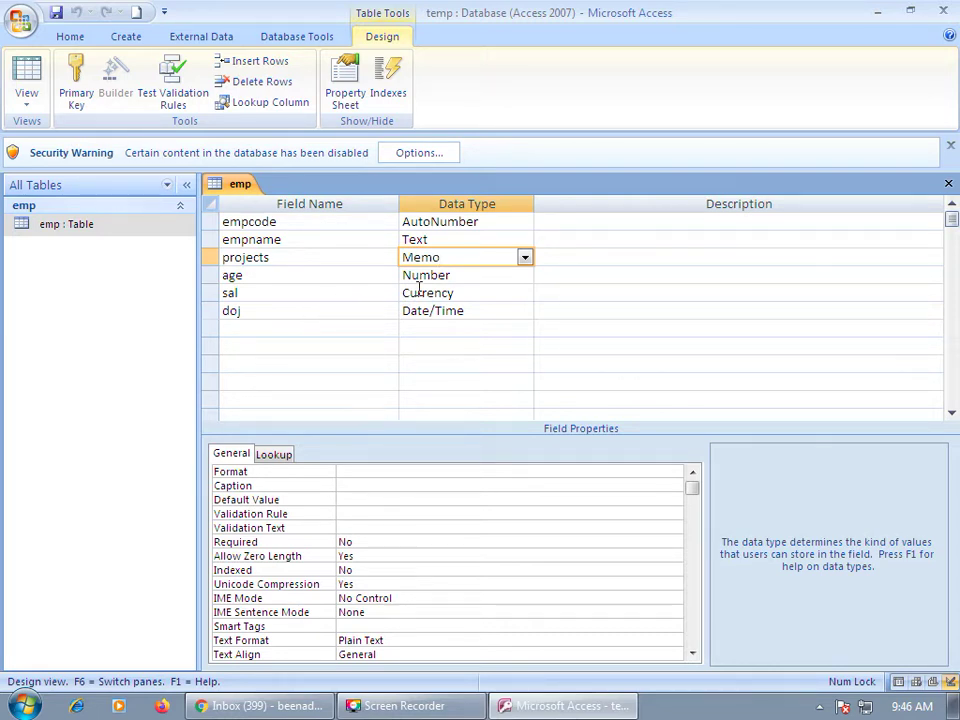
{"action": "left_click", "coordinate": [470, 280]}
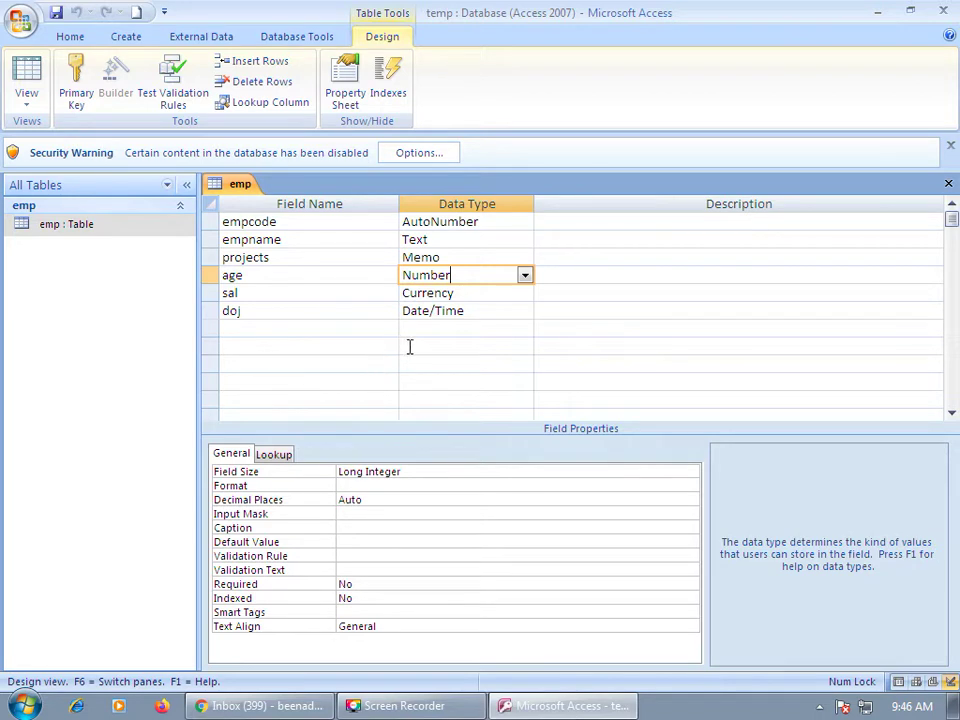
{"action": "left_click", "coordinate": [484, 292]}
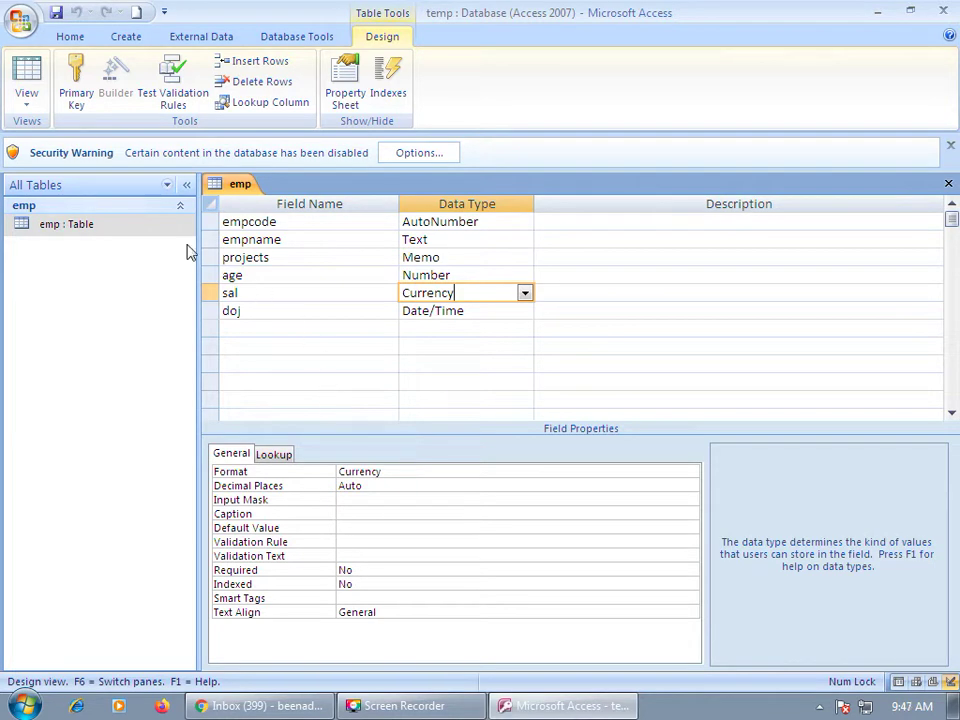
{"action": "left_click", "coordinate": [30, 63]}
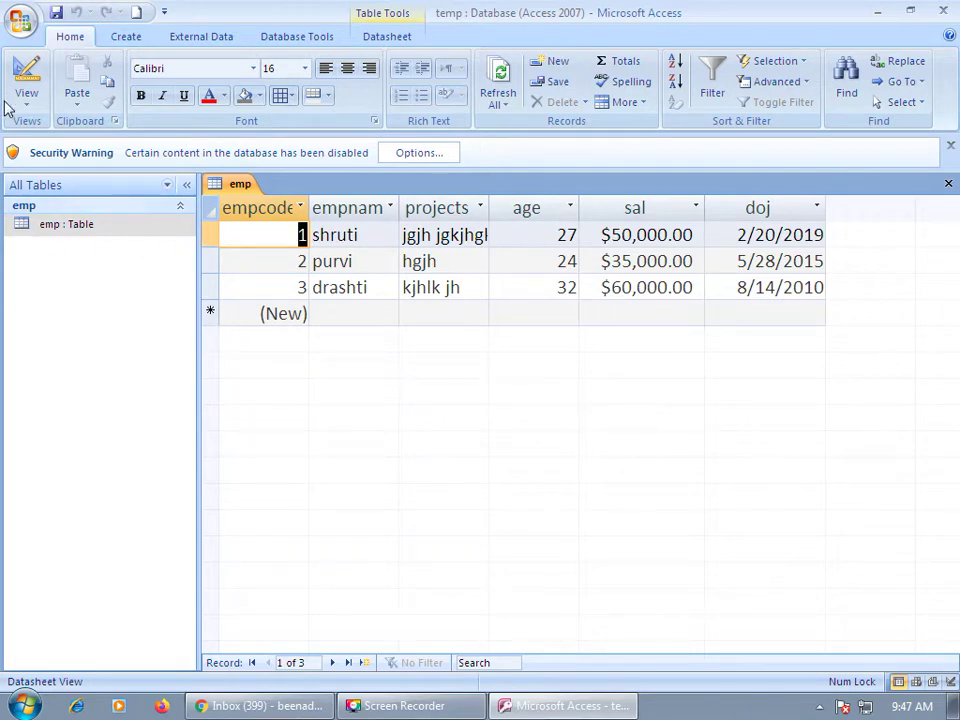
{"action": "left_click", "coordinate": [26, 74]}
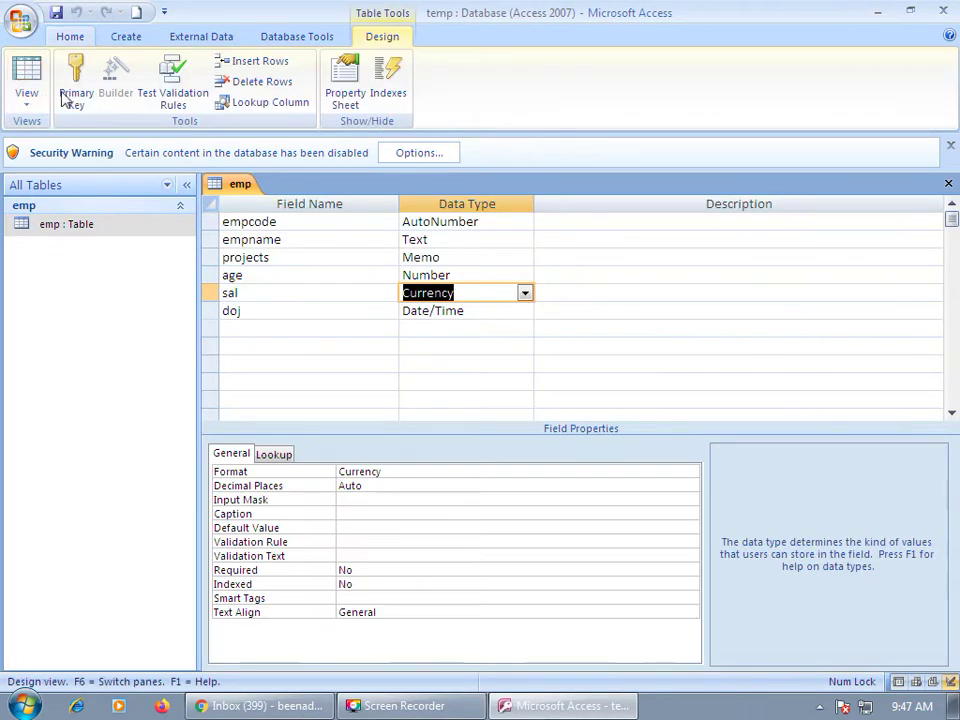
{"action": "left_click", "coordinate": [471, 313]}
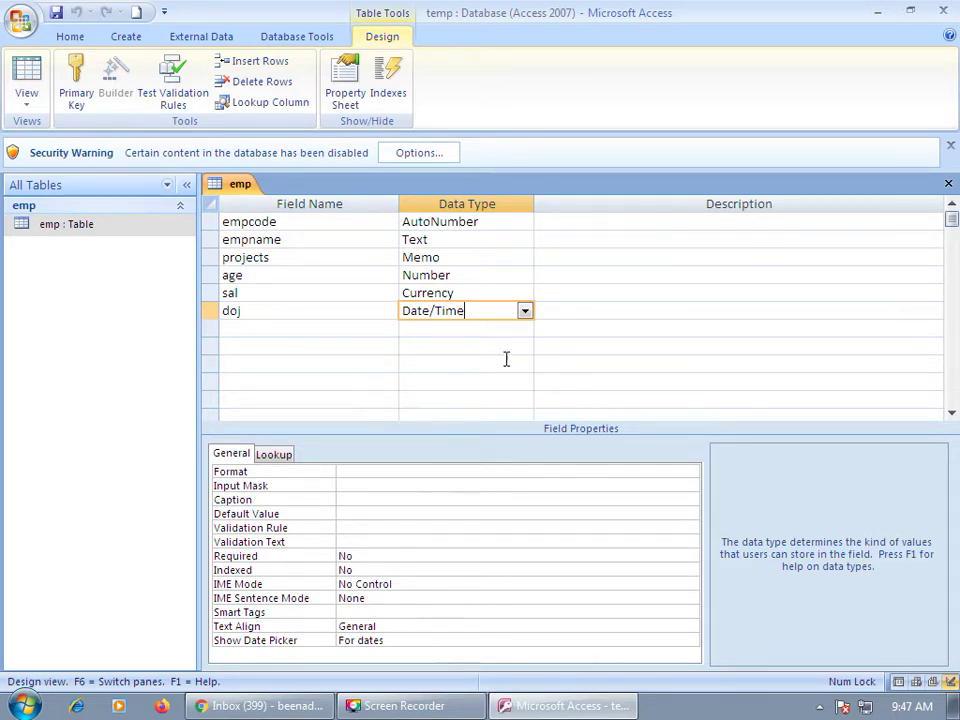
Add a field named perm below doj with the Yes/No data type
{"action": "left_click", "coordinate": [275, 330]}
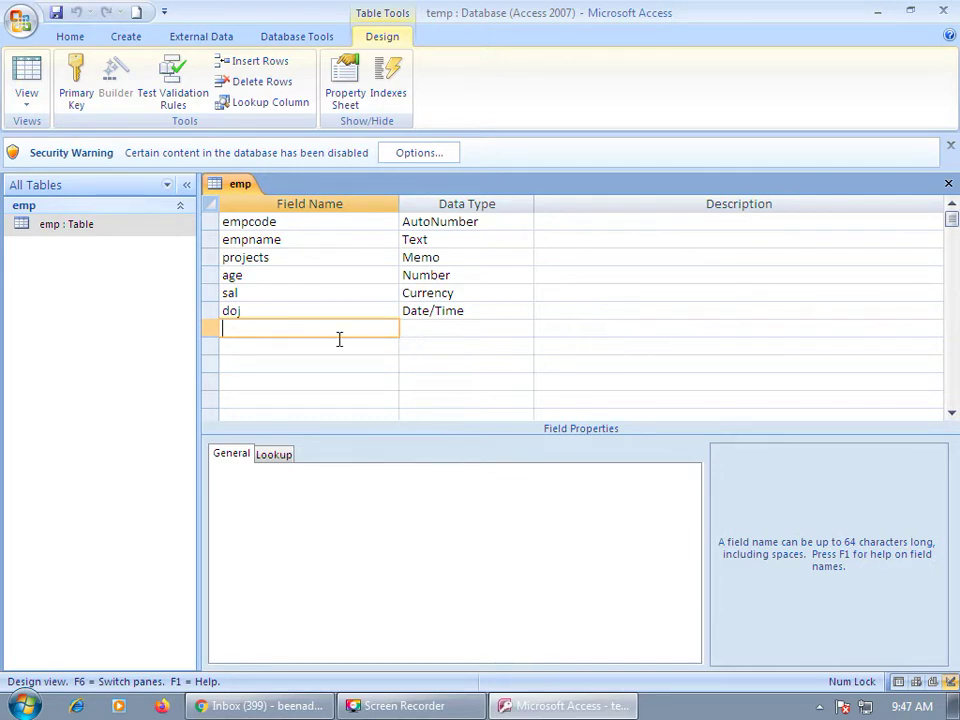
{"action": "left_click", "coordinate": [477, 330]}
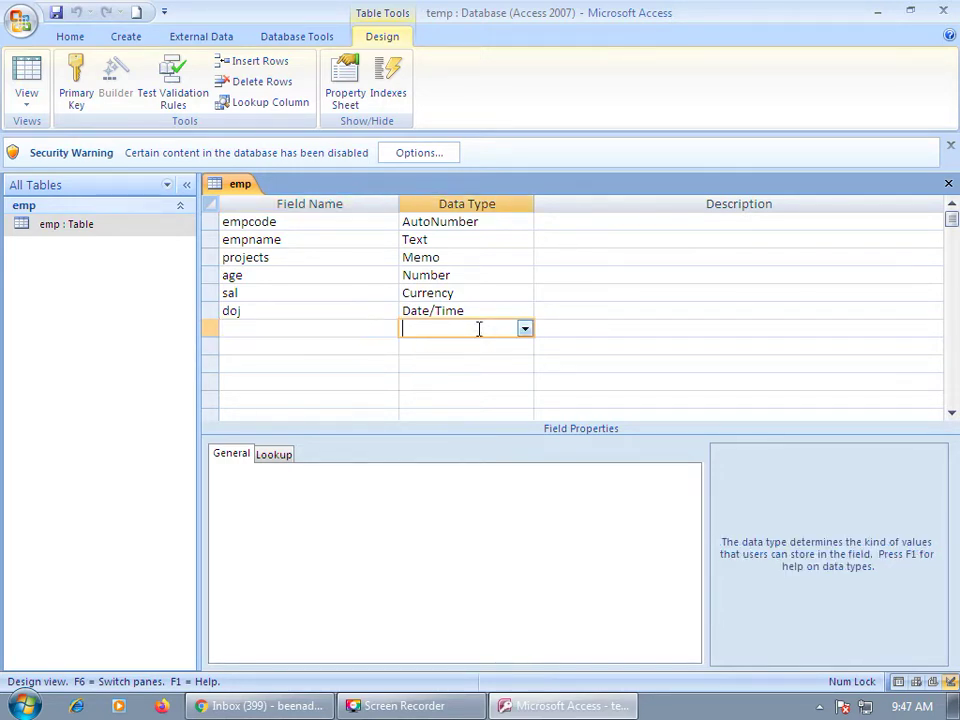
{"action": "left_click", "coordinate": [523, 328]}
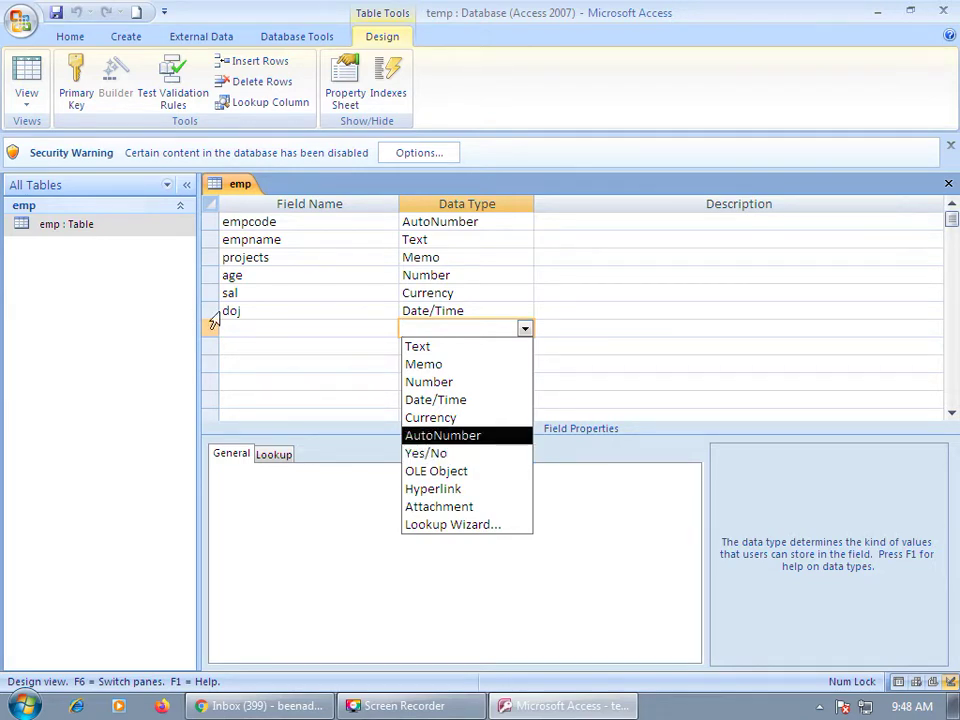
{"action": "left_click", "coordinate": [230, 328]}
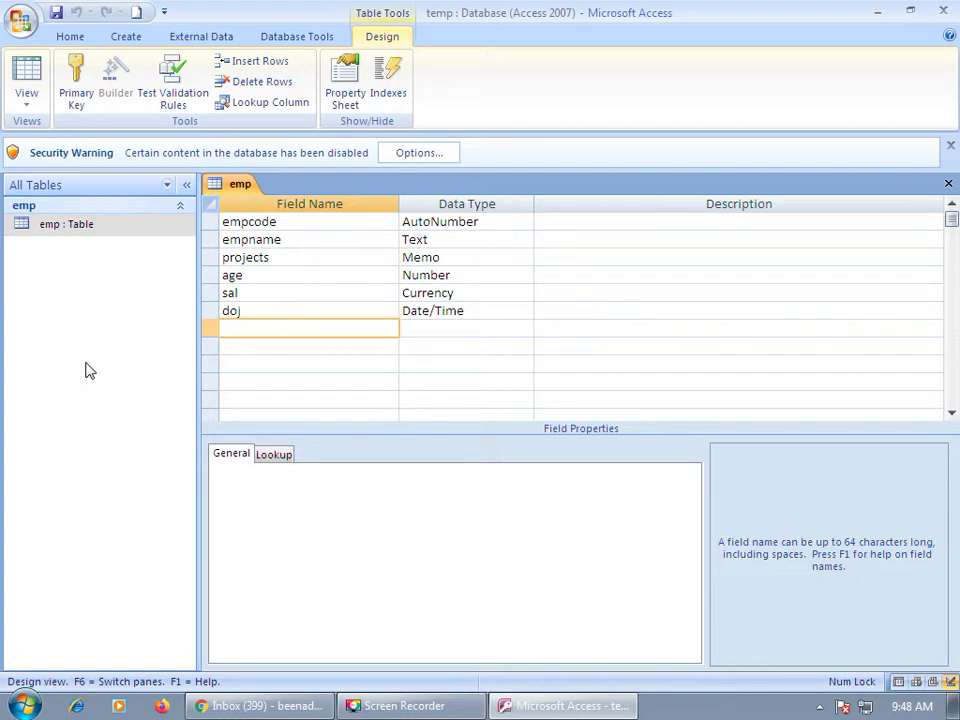
{"action": "type", "text": "perman"}
{"action": "key", "text": "BackSpace"}
{"action": "key", "text": "BackSpace"}
{"action": "left_click", "coordinate": [441, 328]}
{"action": "left_click", "coordinate": [524, 329]}
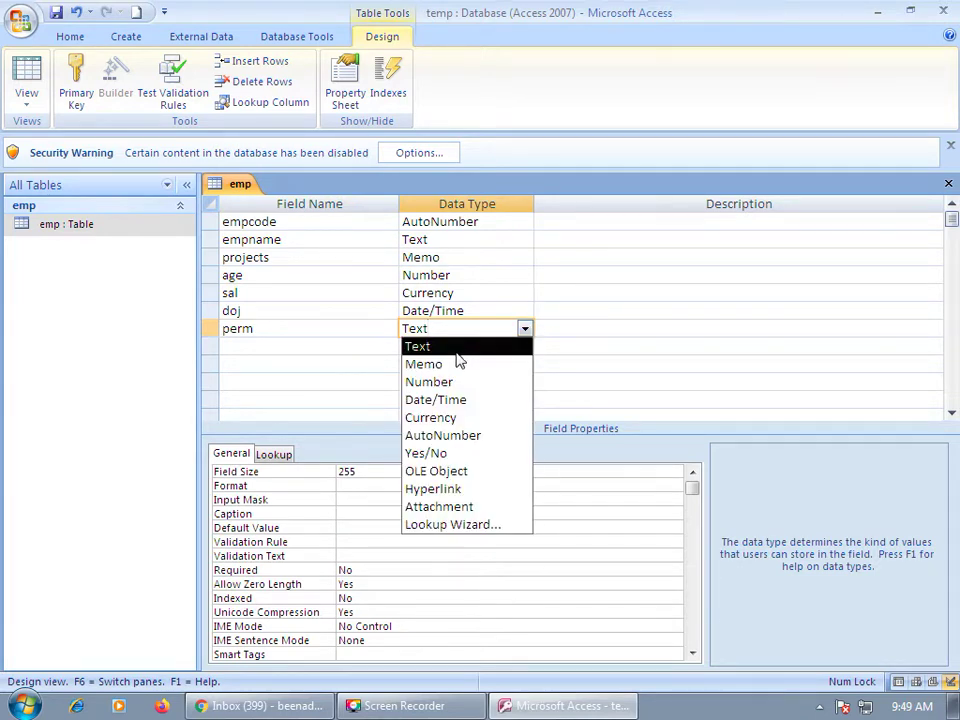
{"action": "left_click", "coordinate": [420, 453]}
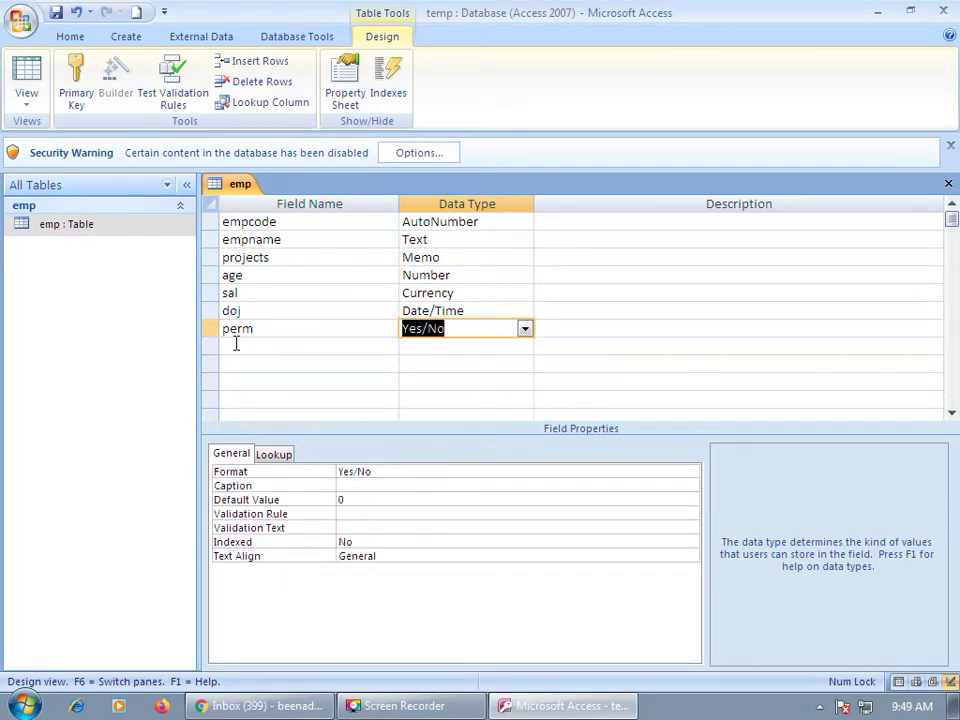
Examine the data types available for a new field in the empty row below perm, including OLE Object
{"action": "left_click", "coordinate": [238, 345]}
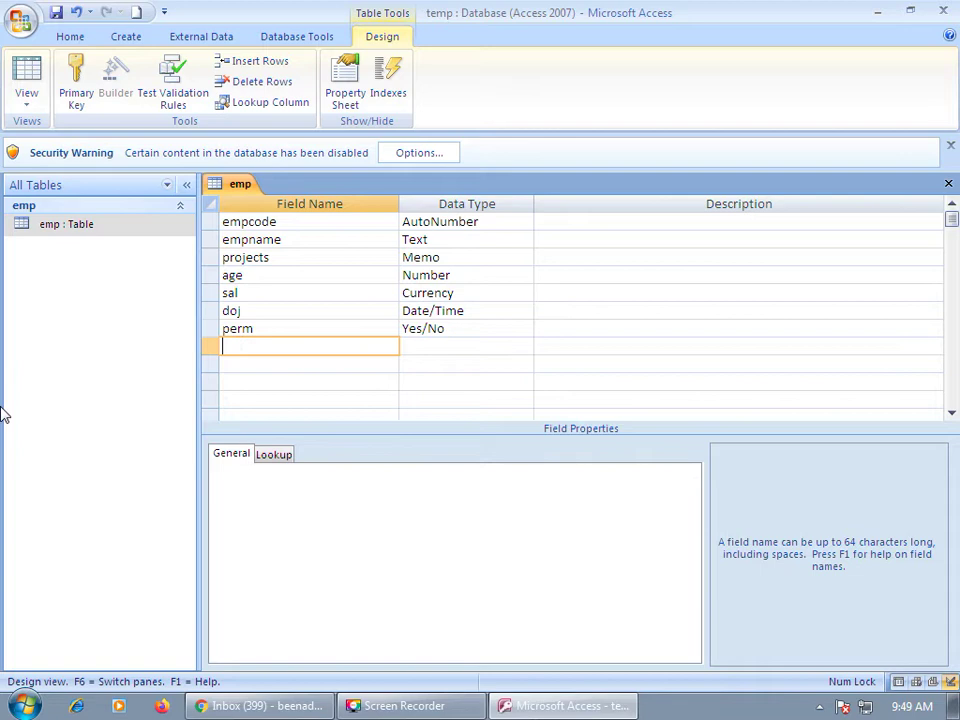
{"action": "left_click", "coordinate": [480, 346]}
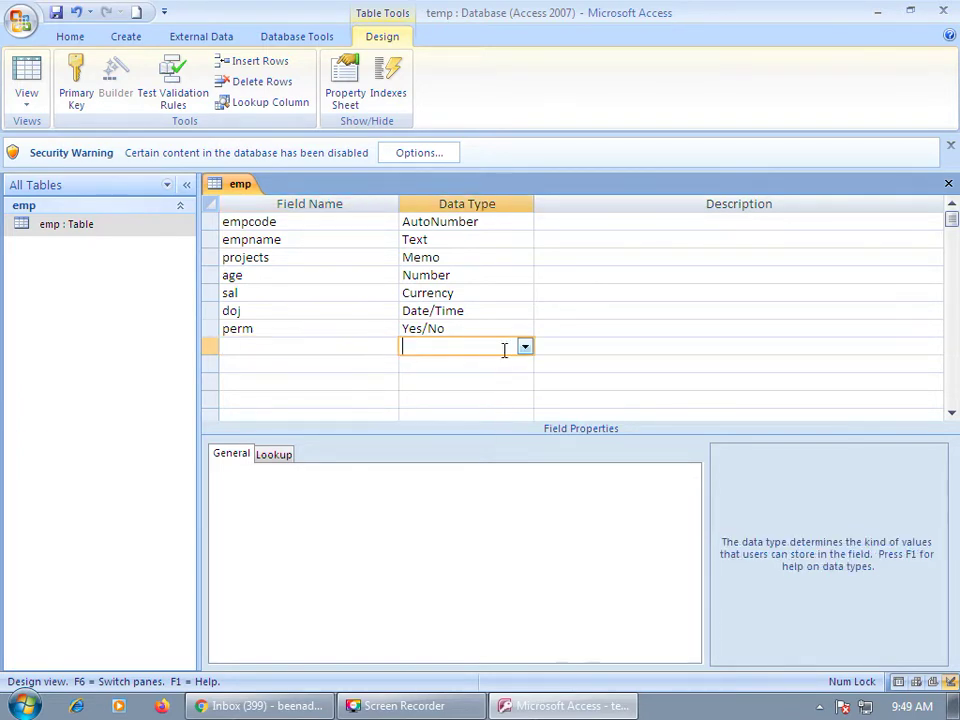
{"action": "left_click", "coordinate": [524, 346]}
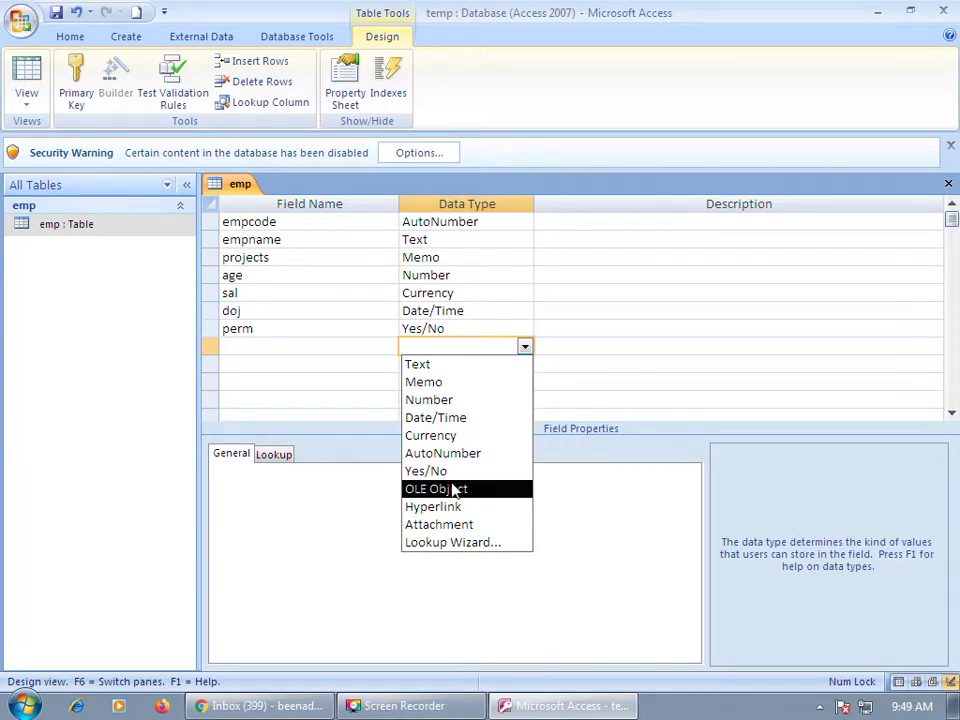
{"action": "left_click", "coordinate": [240, 349]}
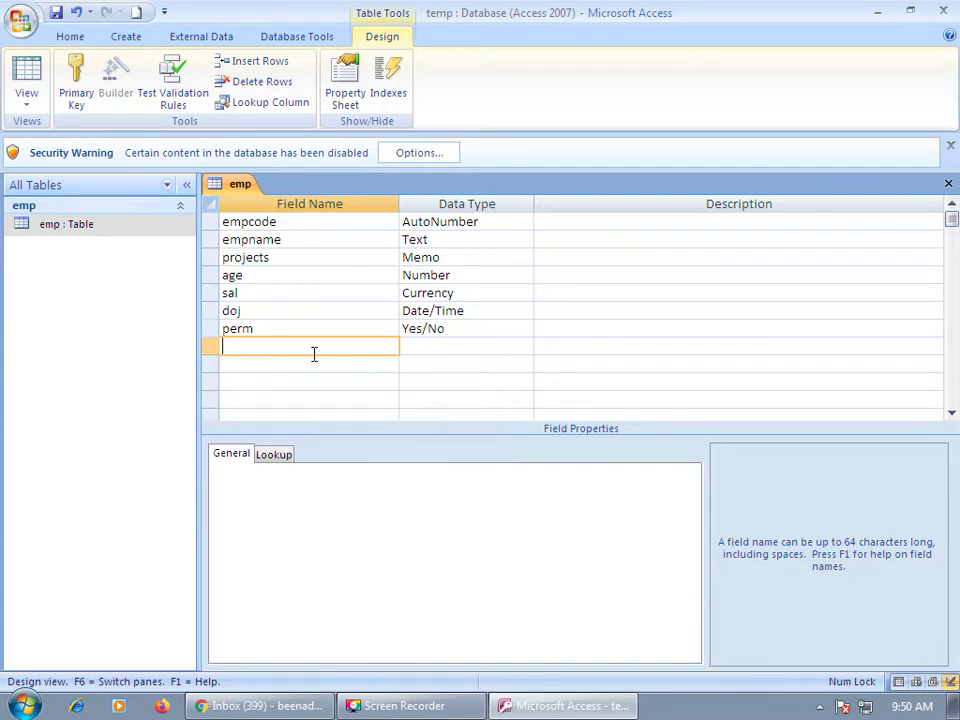
{"action": "left_click", "coordinate": [278, 330]}
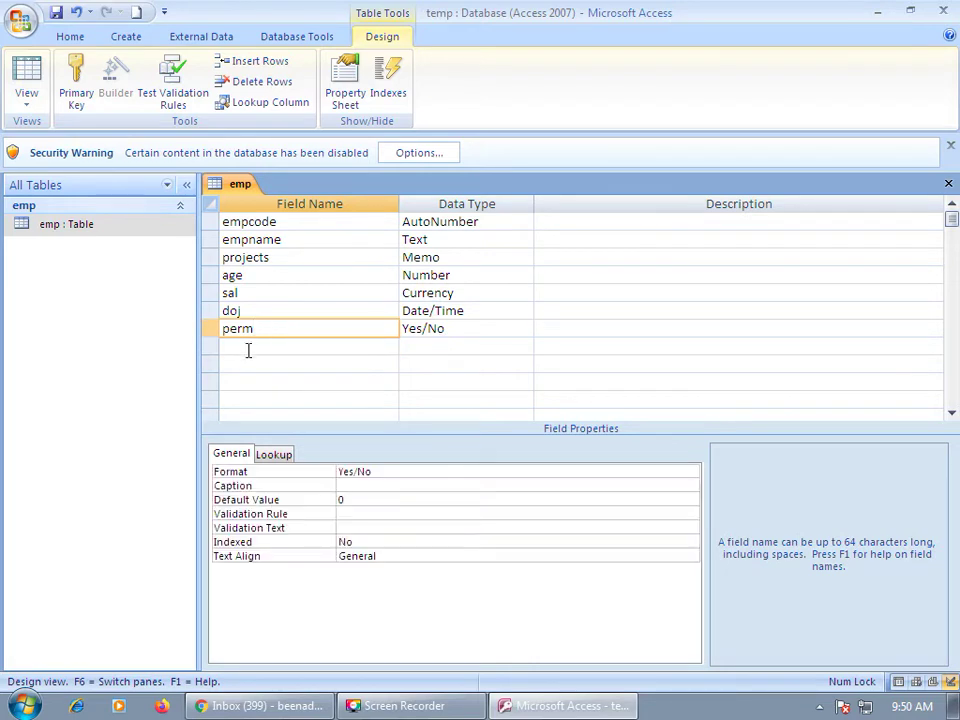
{"action": "left_click", "coordinate": [248, 349]}
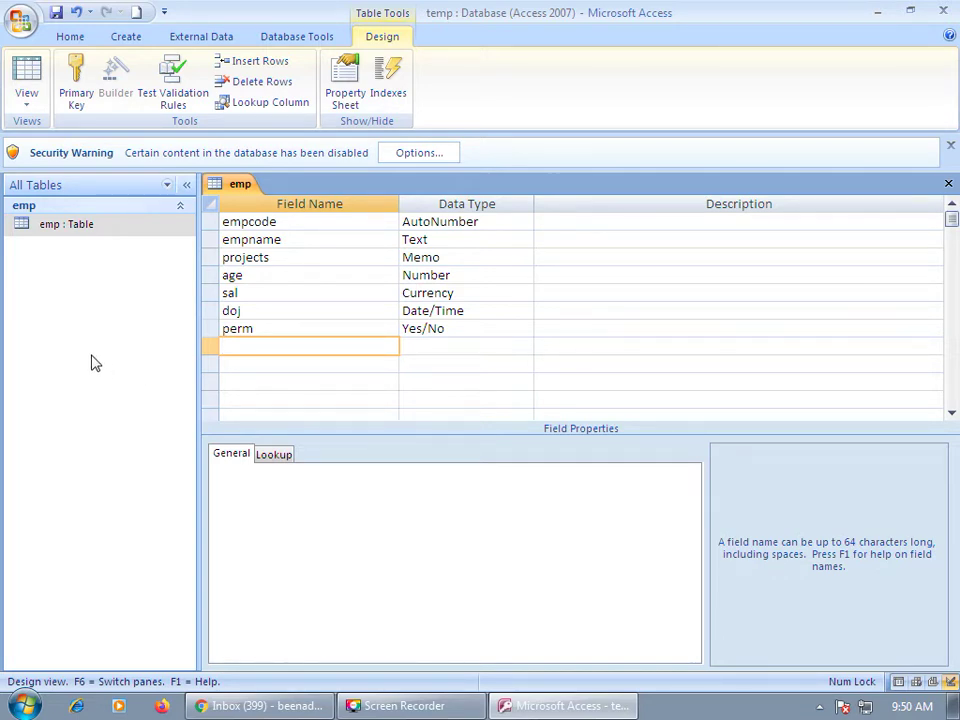
{"action": "left_click", "coordinate": [411, 348]}
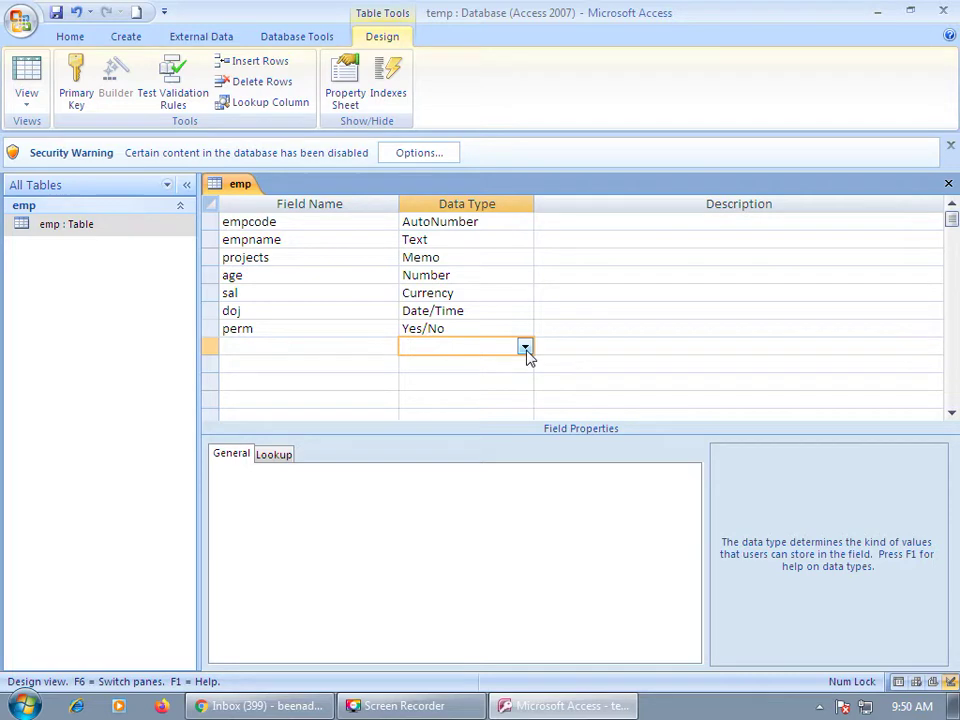
{"action": "left_click", "coordinate": [524, 347]}
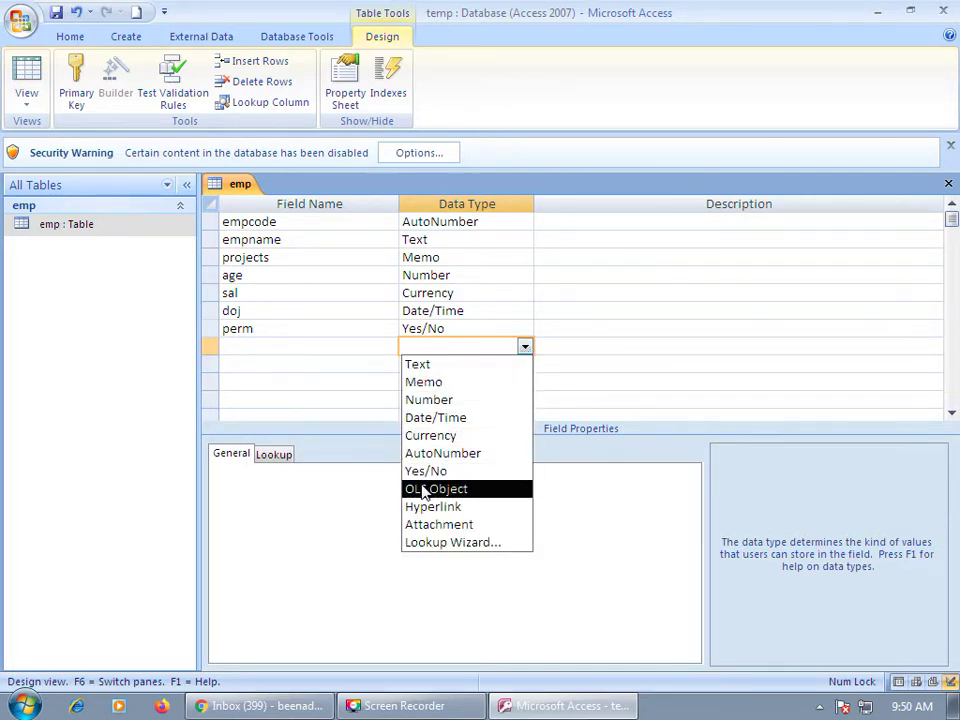
Add a field named photo below perm with the OLE Object data type
{"action": "left_click", "coordinate": [252, 353]}
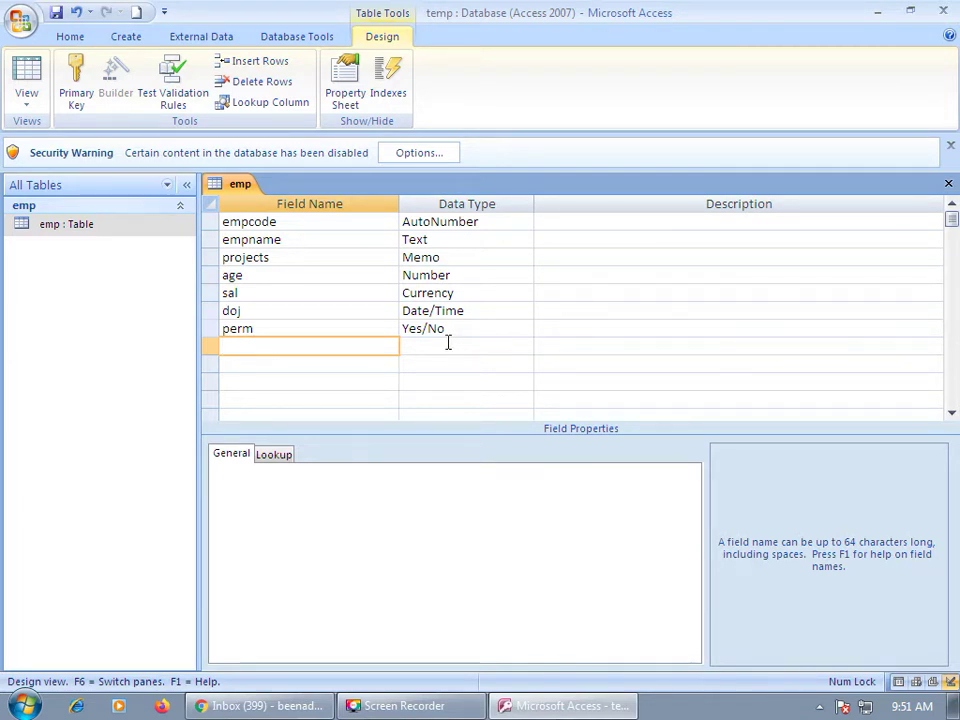
{"action": "type", "text": "photo"}
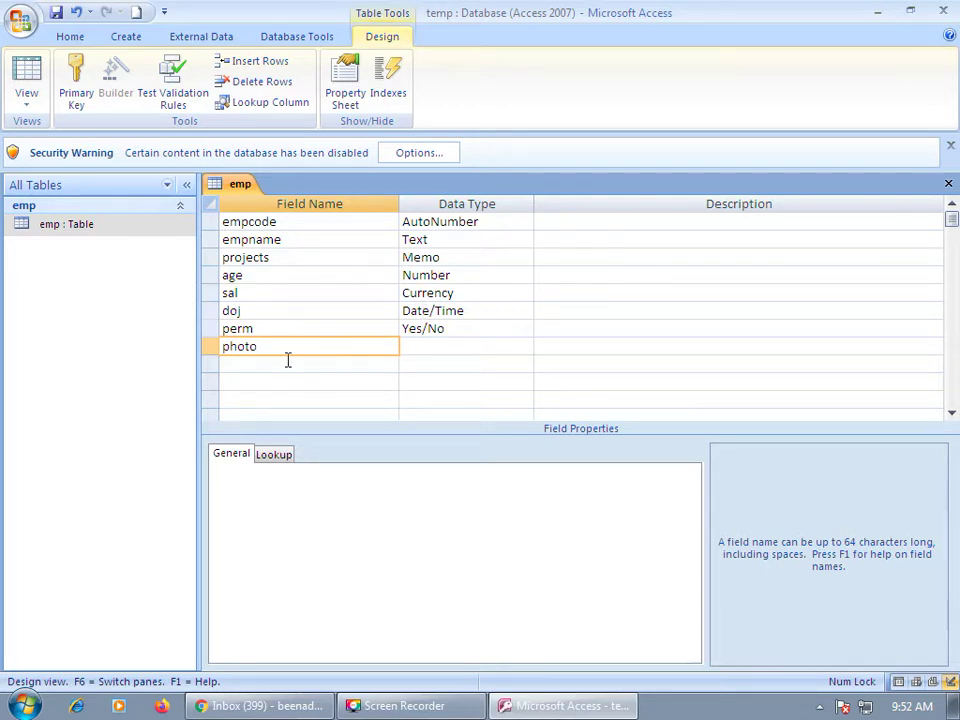
{"action": "left_click", "coordinate": [421, 347]}
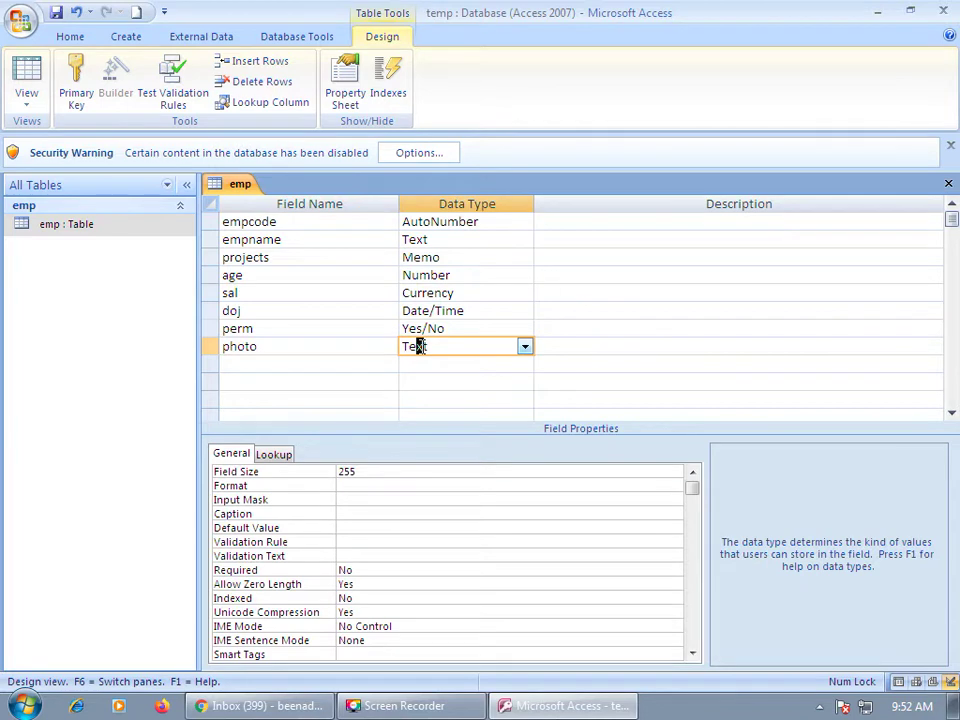
{"action": "left_click", "coordinate": [525, 347]}
{"action": "left_click", "coordinate": [428, 487]}
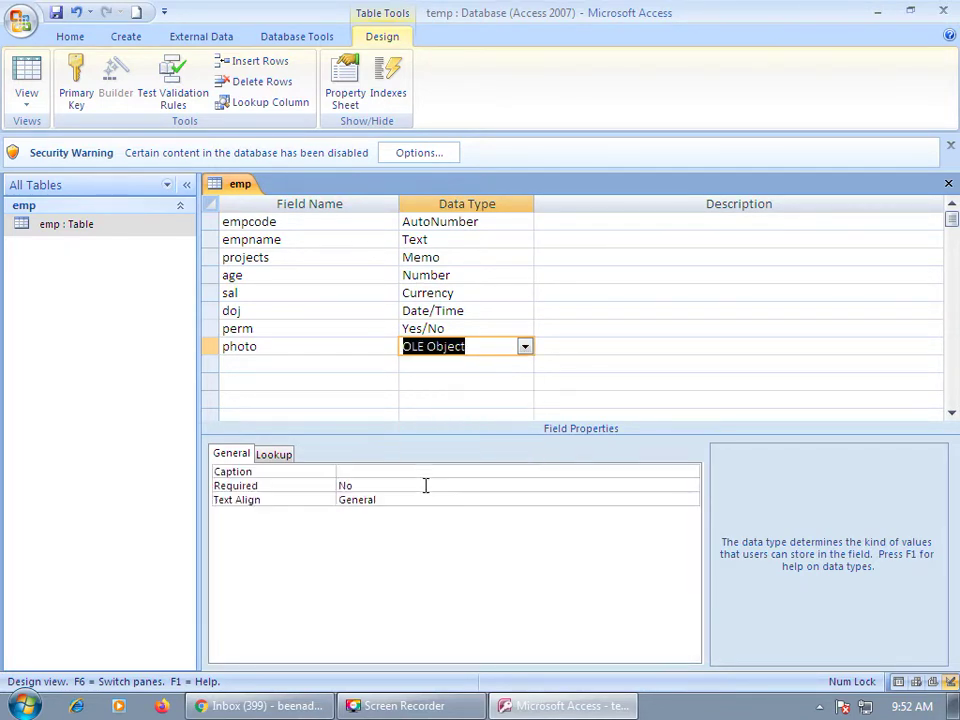
Review the photo field's data type and properties alongside those of the doj field
{"action": "left_click", "coordinate": [250, 365]}
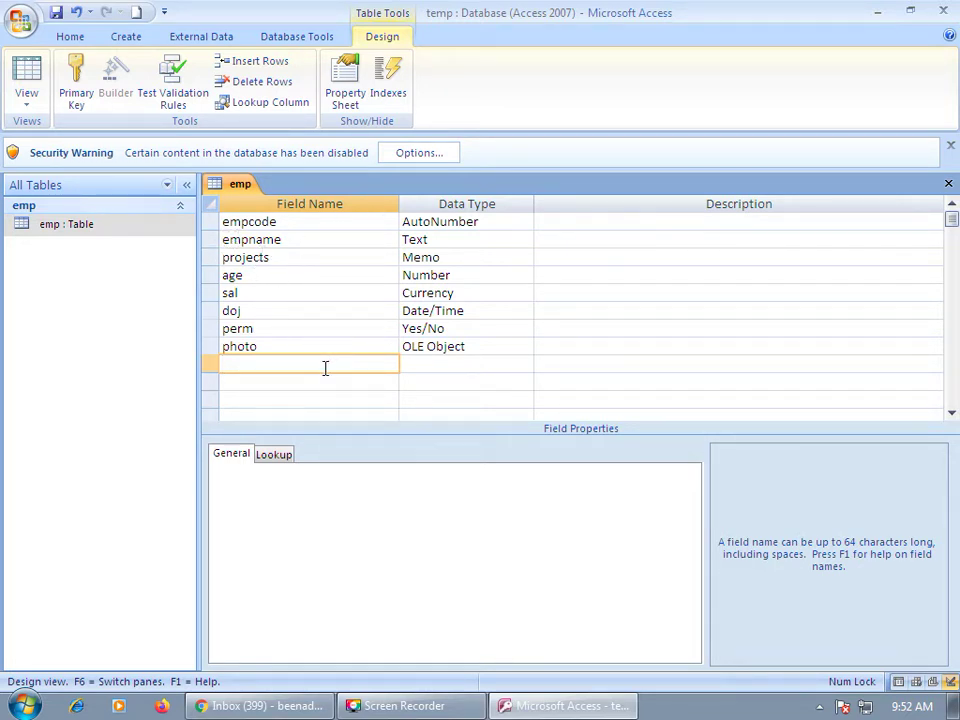
{"action": "left_click", "coordinate": [268, 348]}
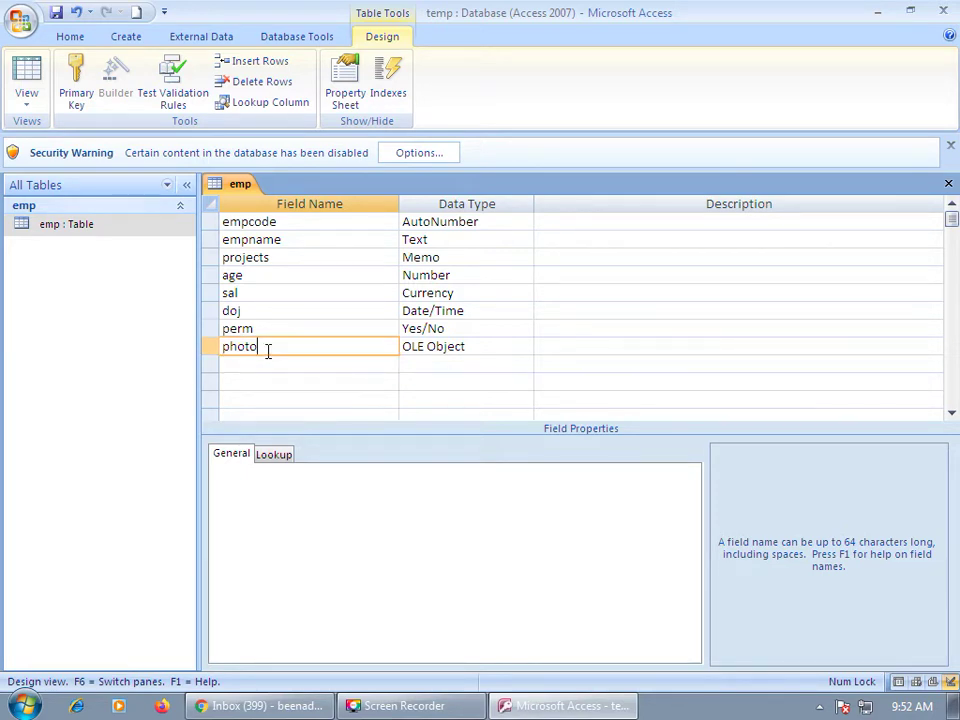
{"action": "left_click", "coordinate": [474, 346]}
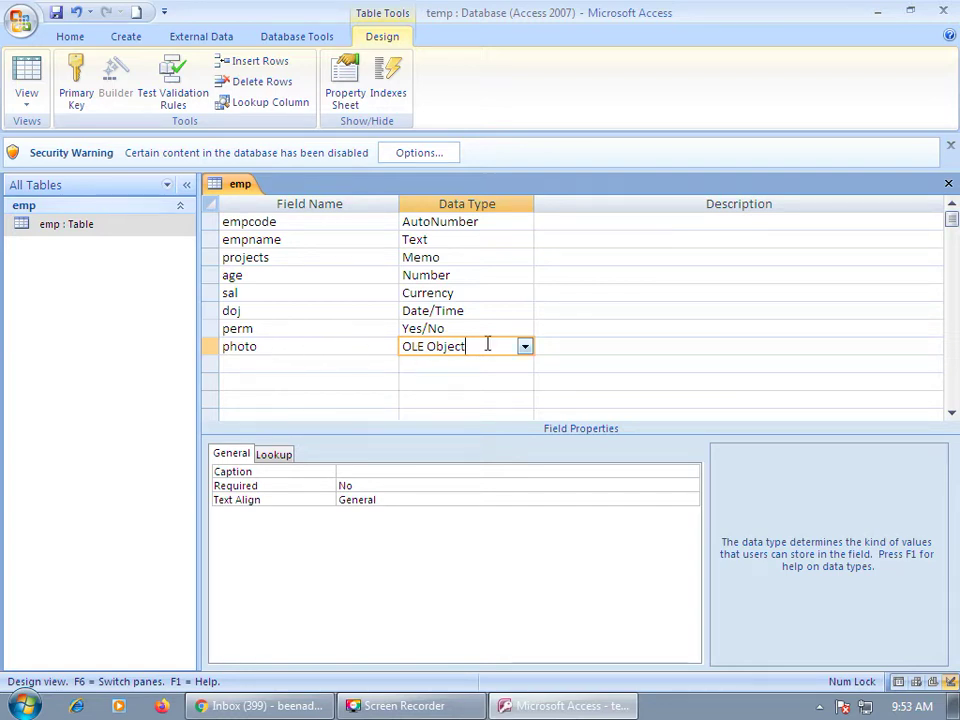
{"action": "left_click", "coordinate": [444, 311]}
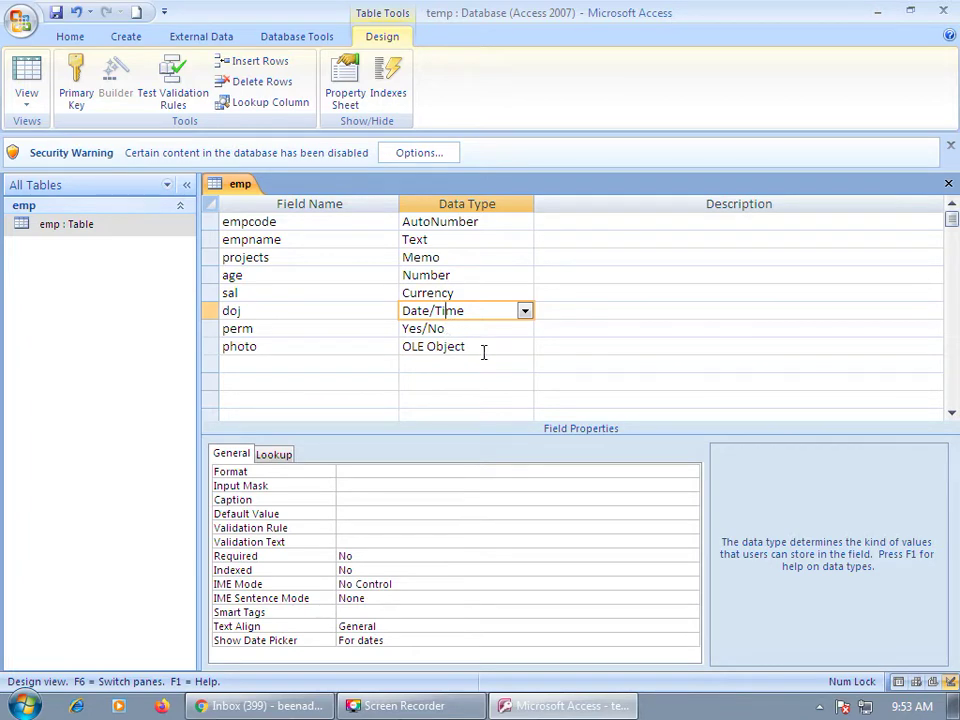
{"action": "left_click", "coordinate": [482, 348]}
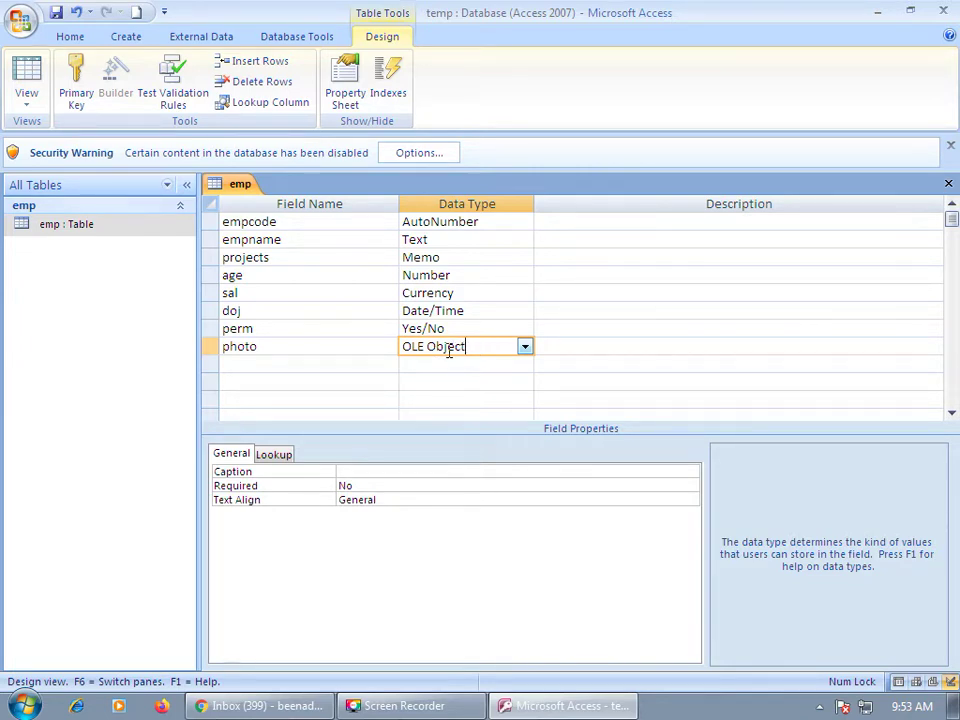
Save the emp table's design with the photo field and show the table in Datasheet view
{"action": "double_click", "coordinate": [255, 347]}
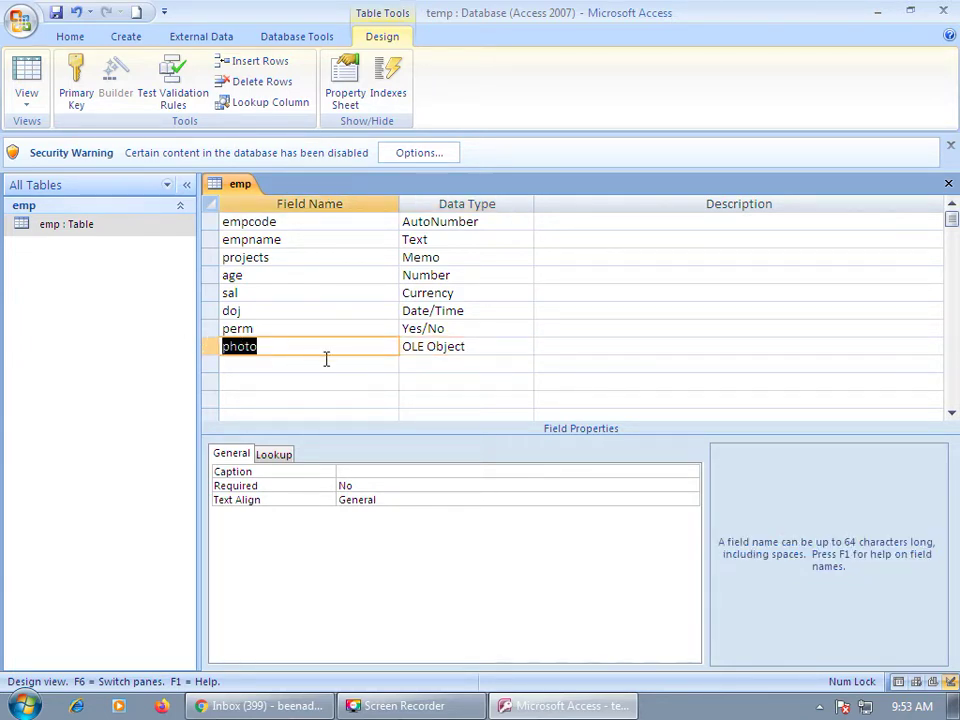
{"action": "left_click", "coordinate": [407, 346]}
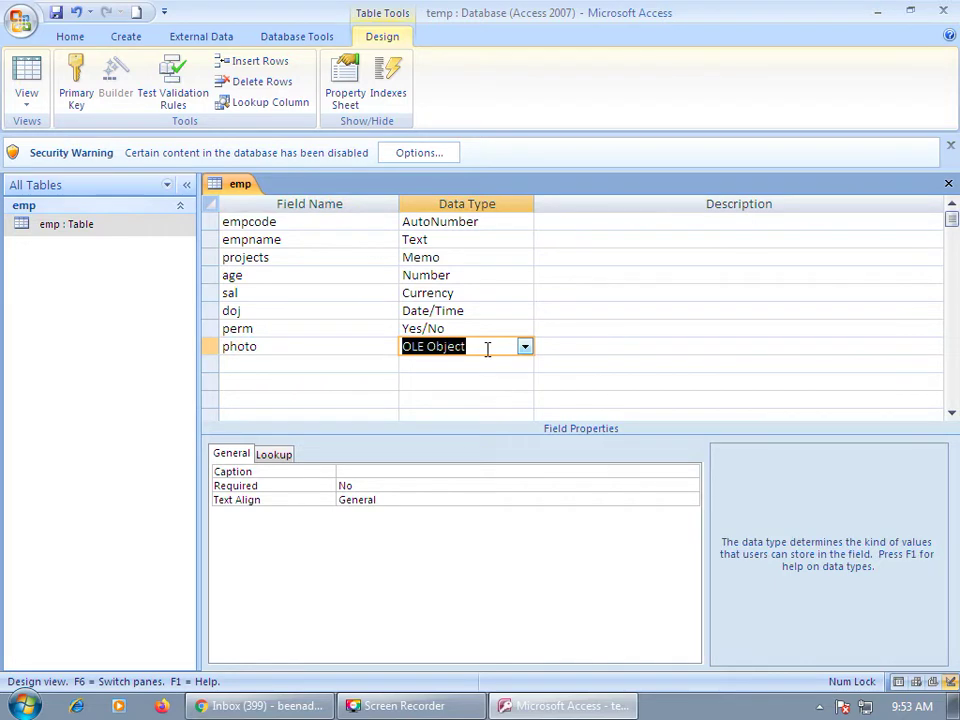
{"action": "left_click", "coordinate": [272, 346]}
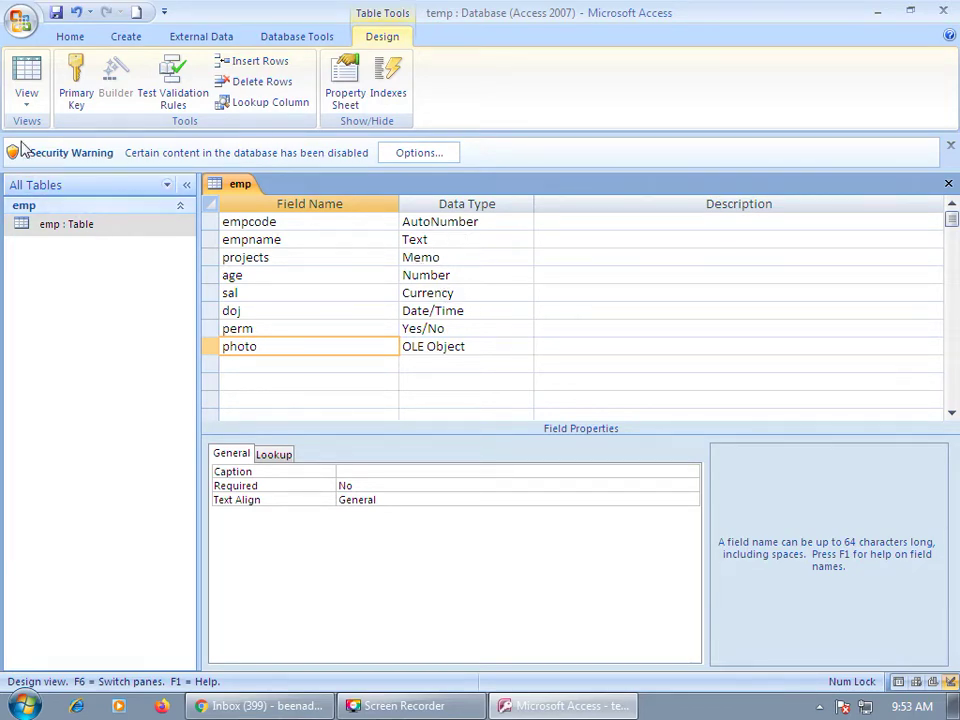
{"action": "left_click", "coordinate": [26, 78]}
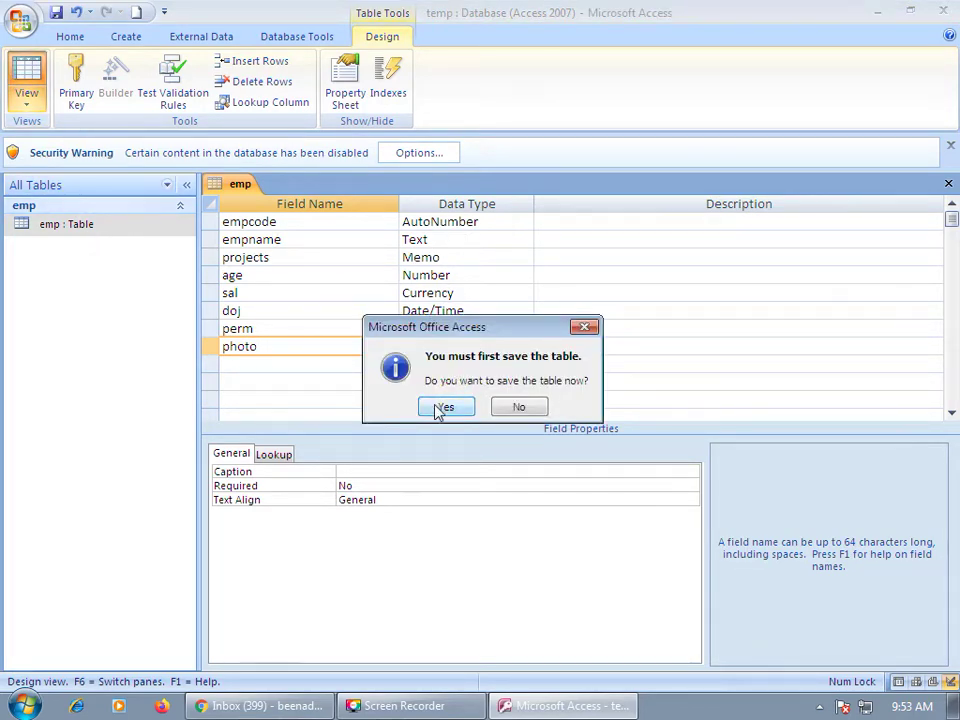
{"action": "left_click", "coordinate": [443, 407]}
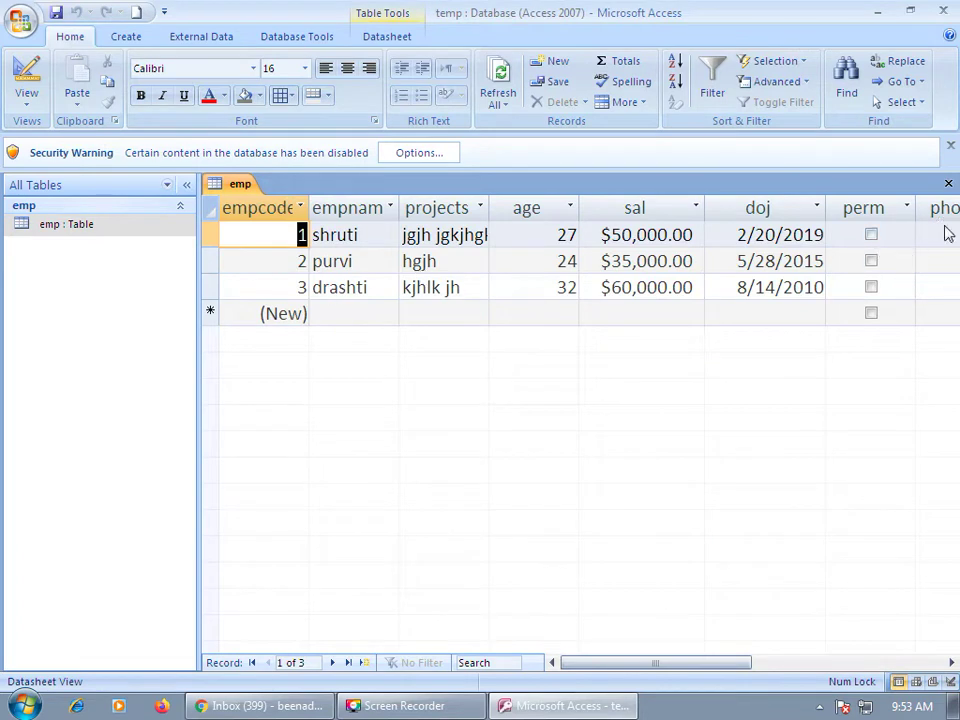
Mark perm as Yes for the first and third emp records, and return the table to Design view
{"action": "left_click_drag", "start_coordinate": [643, 673], "coordinate": [700, 673]}
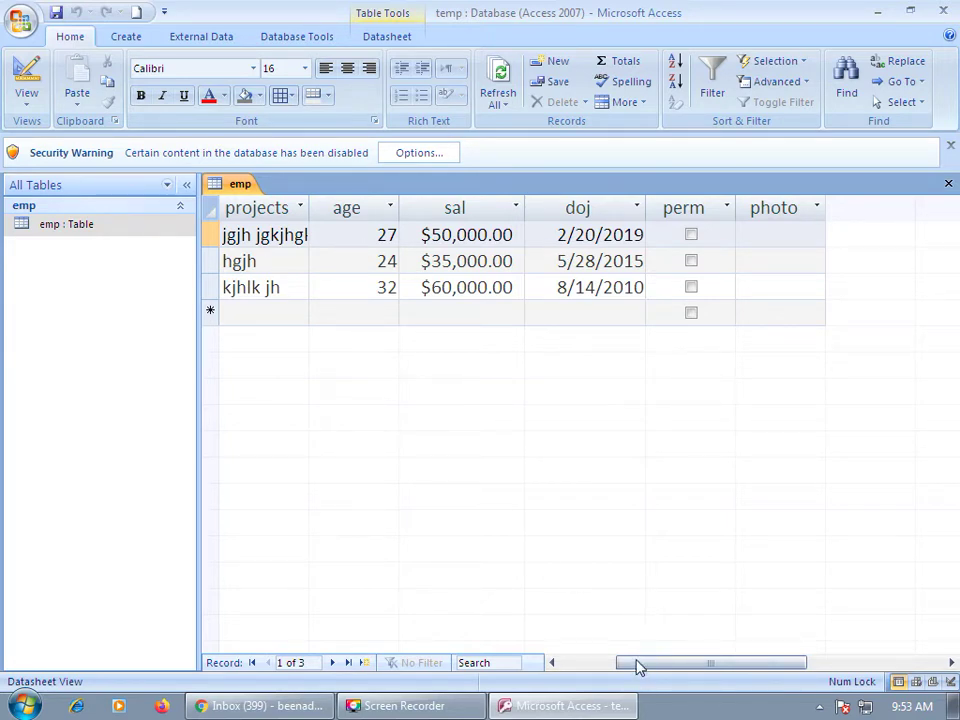
{"action": "left_click", "coordinate": [691, 235]}
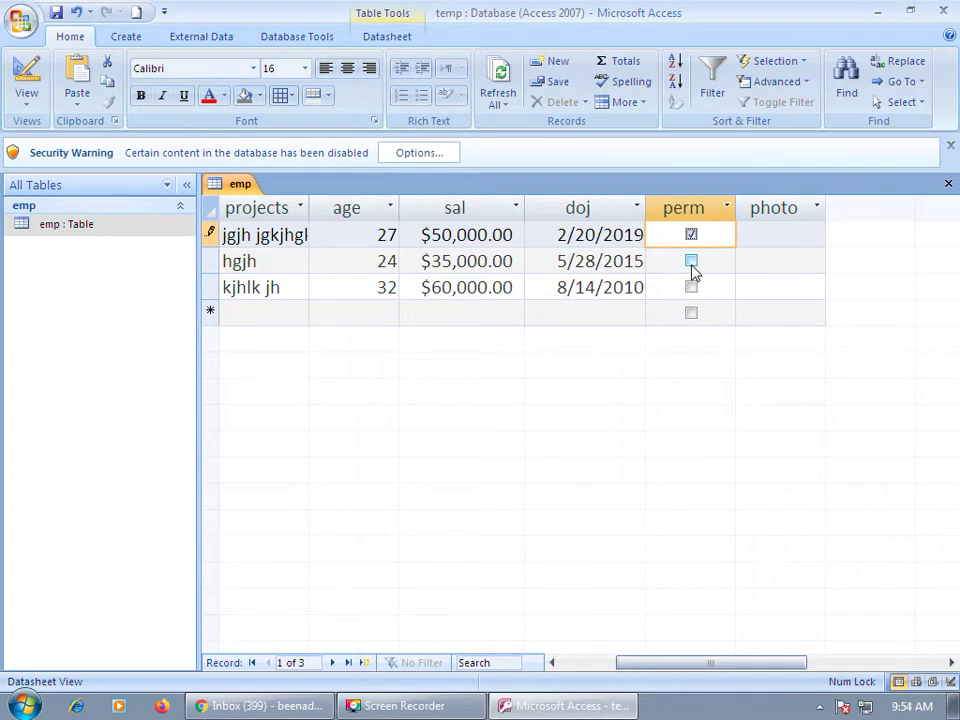
{"action": "left_click", "coordinate": [691, 287]}
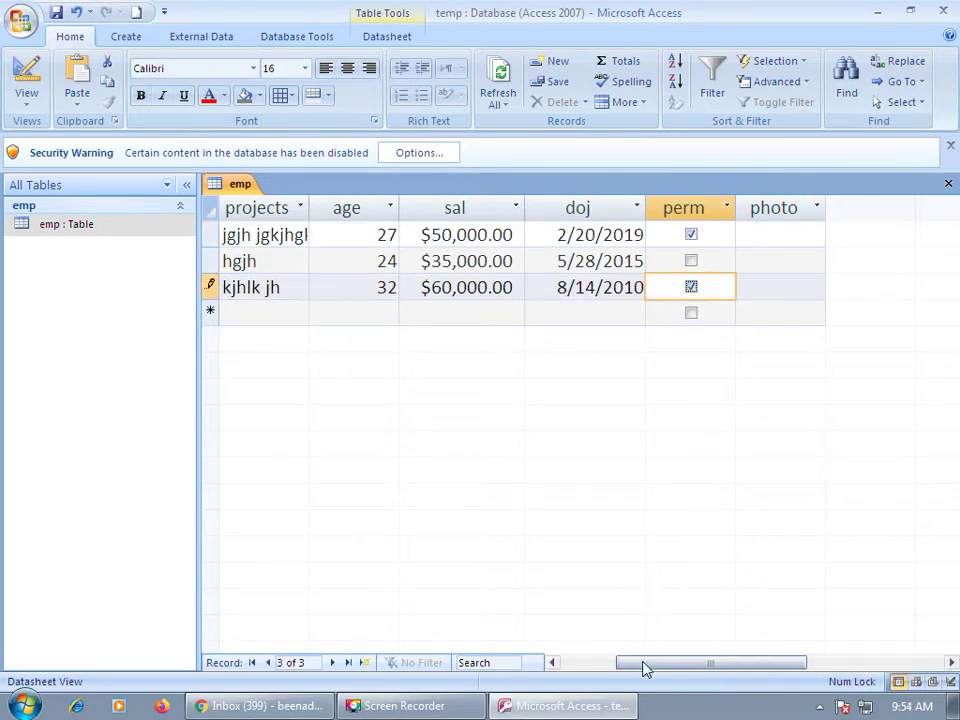
{"action": "left_click_drag", "start_coordinate": [643, 666], "coordinate": [523, 669]}
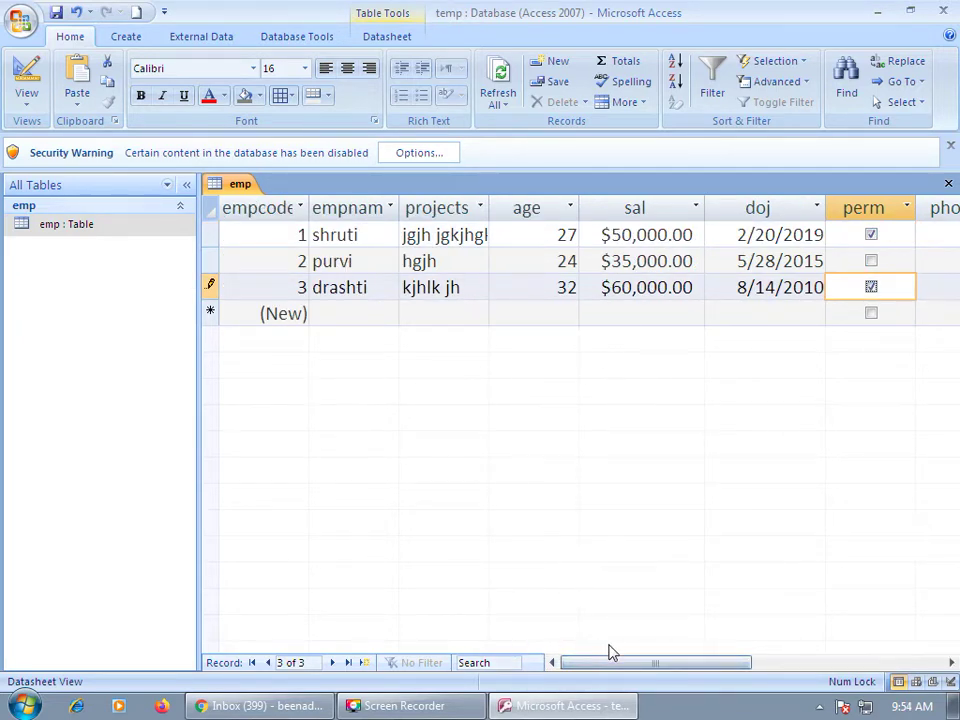
{"action": "left_click_drag", "start_coordinate": [617, 666], "coordinate": [730, 666]}
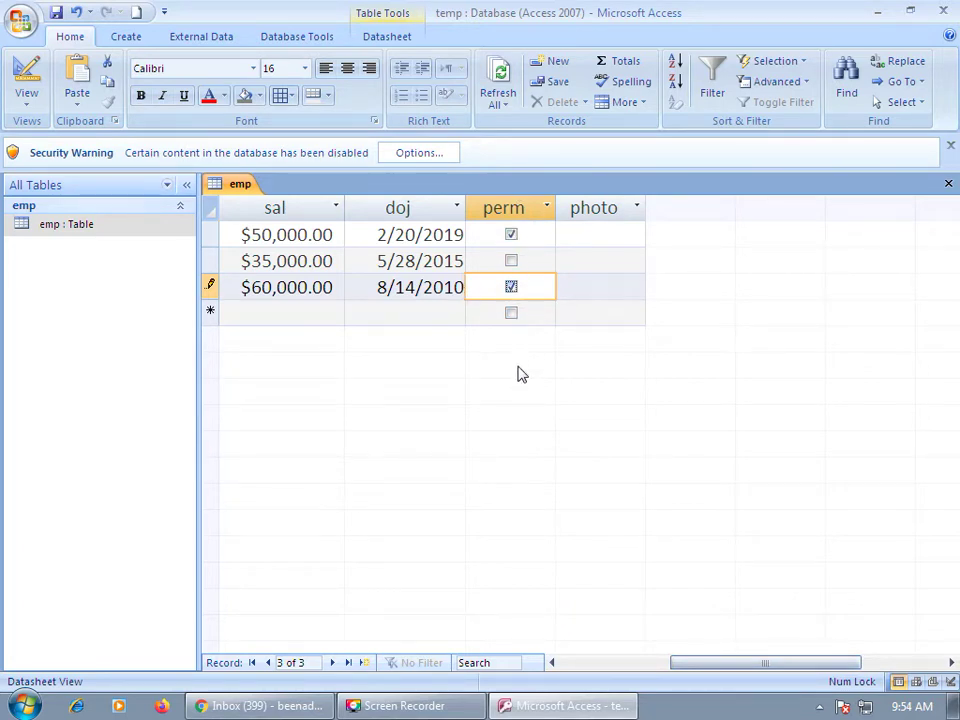
{"action": "left_click", "coordinate": [588, 241]}
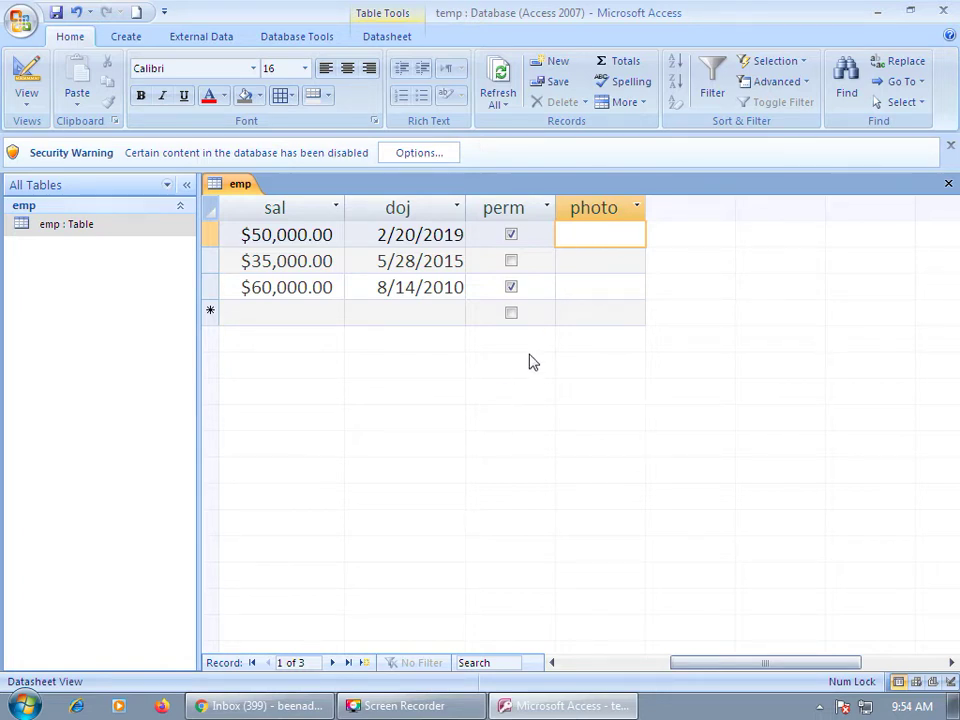
{"action": "left_click", "coordinate": [26, 78]}
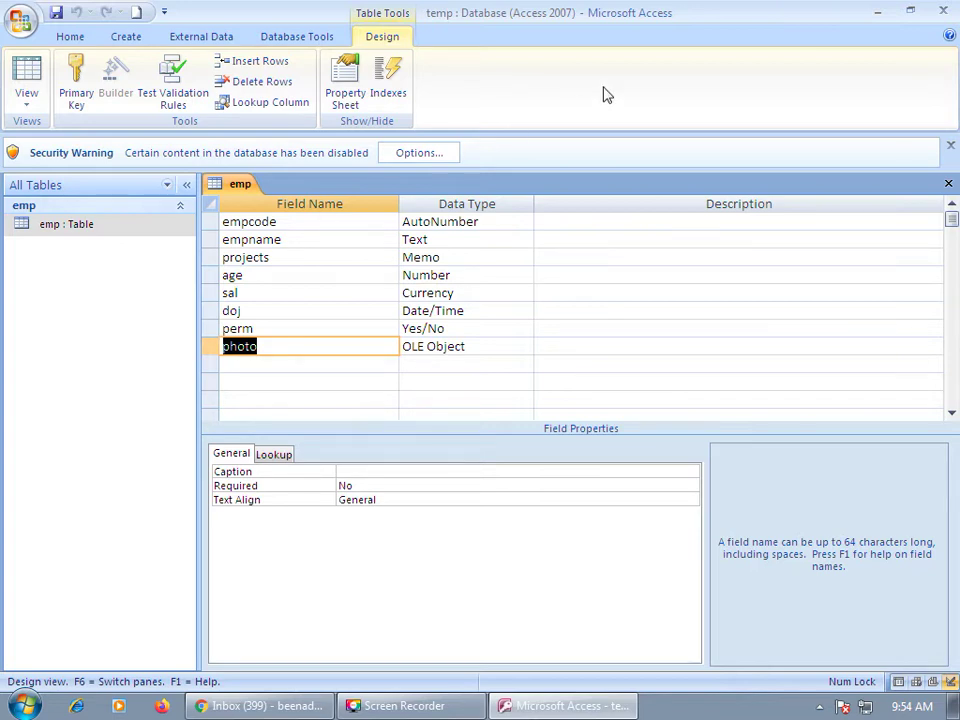
Switch to Windows Explorer and copy all the images in the Pictures library's Sample Pictures folder
{"action": "left_click", "coordinate": [874, 15]}
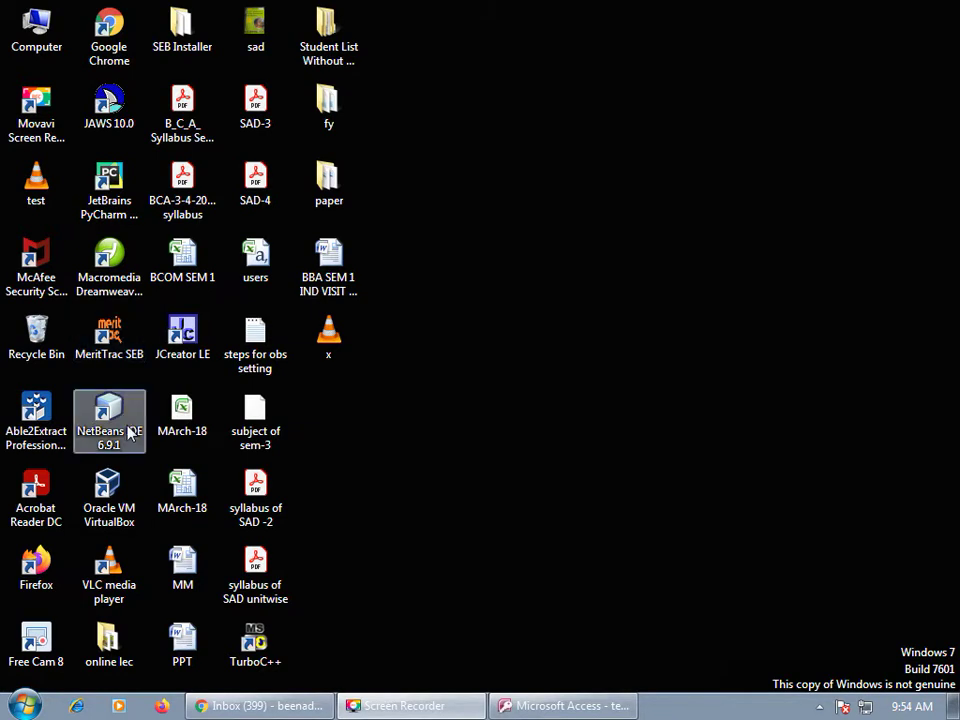
{"action": "double_click", "coordinate": [36, 38]}
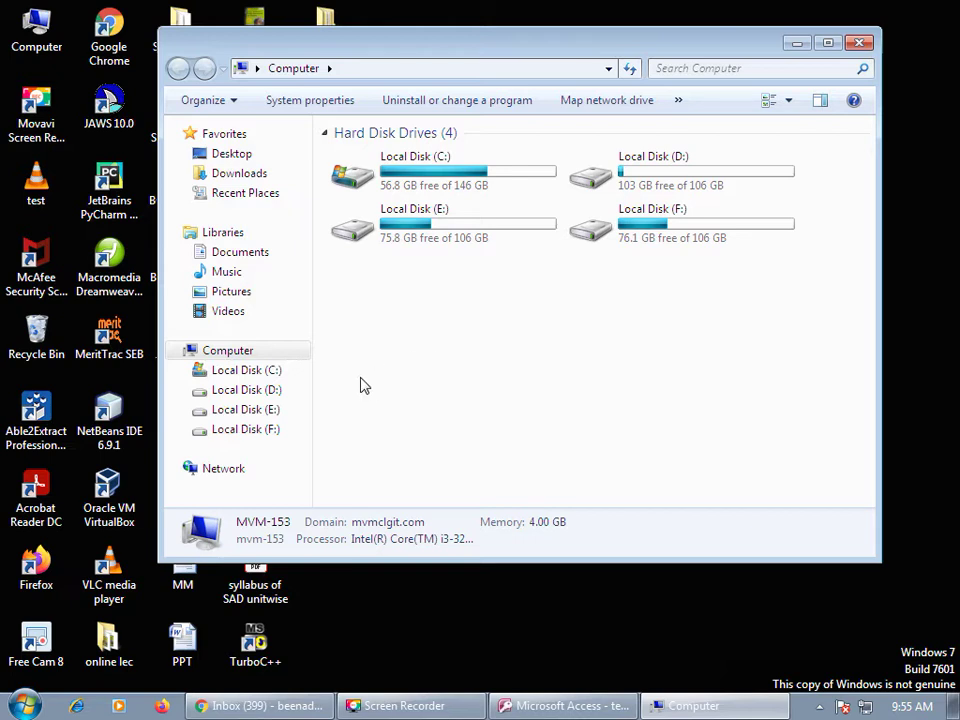
{"action": "left_click", "coordinate": [238, 296]}
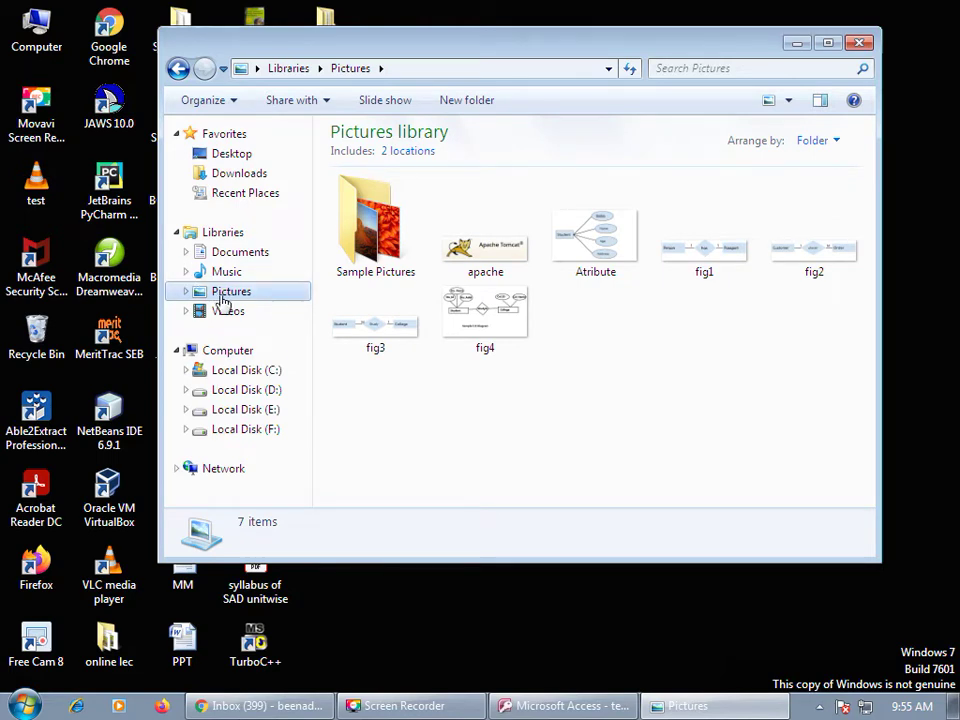
{"action": "double_click", "coordinate": [380, 236]}
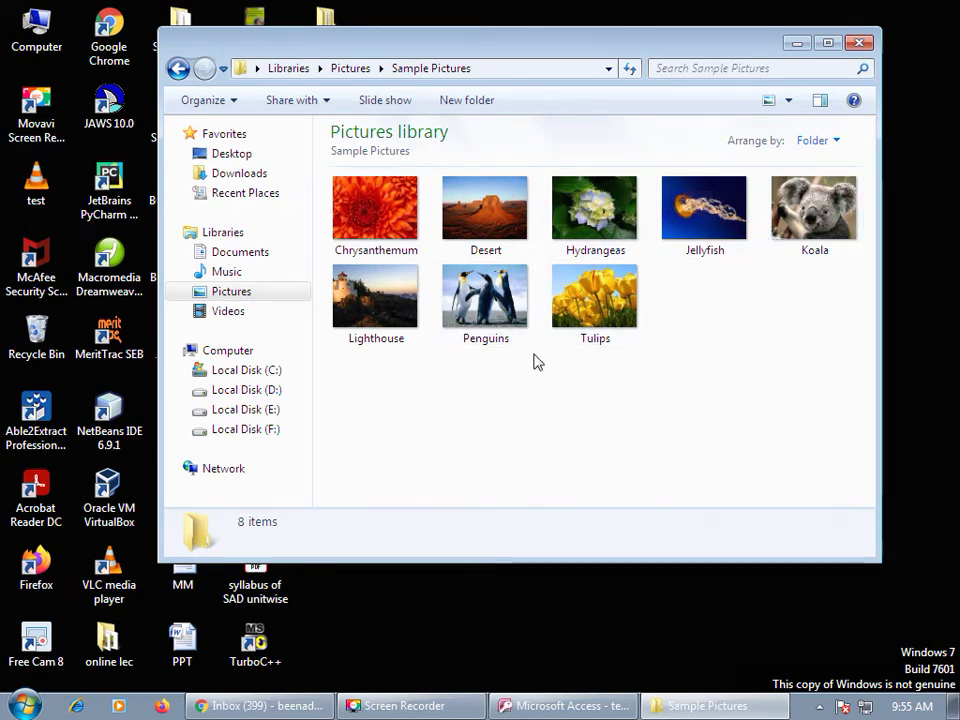
{"action": "left_click", "coordinate": [365, 238]}
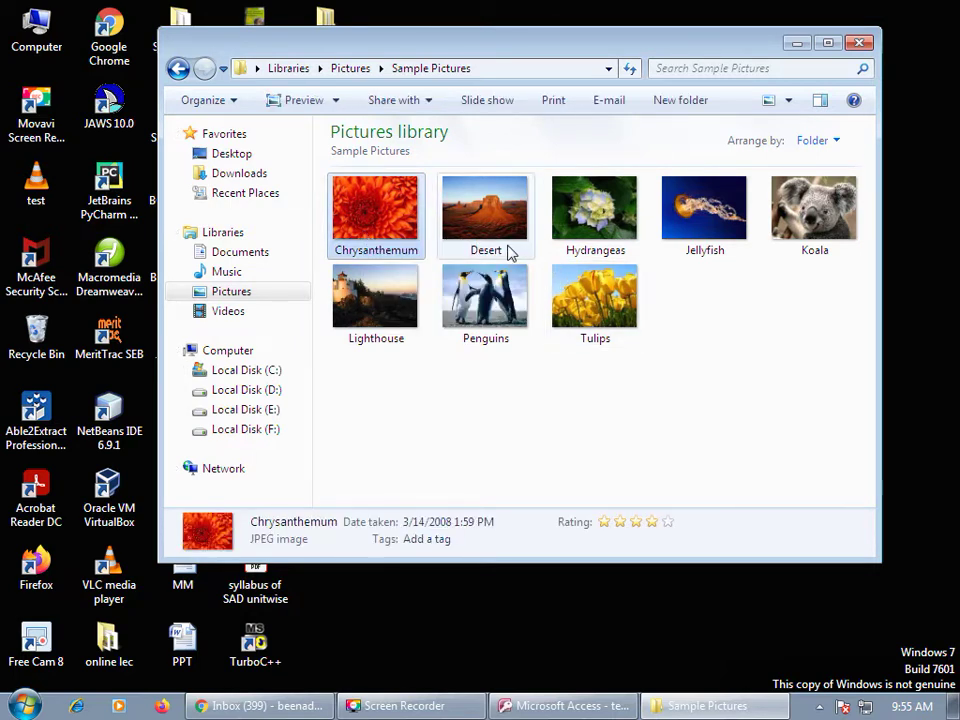
{"action": "key", "text": "ctrl+a"}
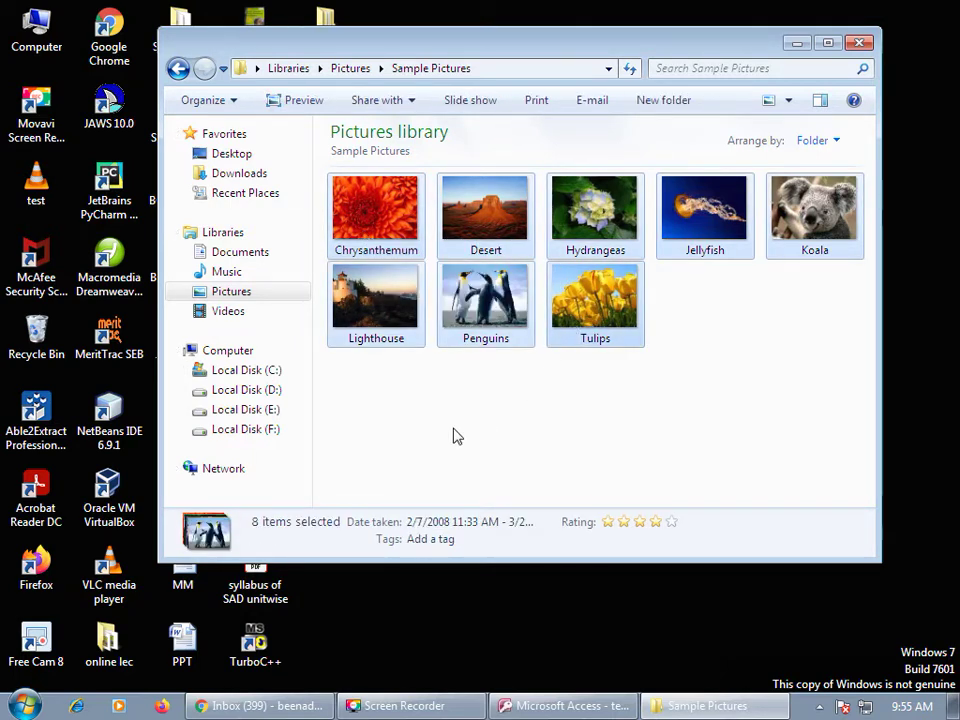
Paste the copied sample images into the access_database folder on Local Disk (F:)
{"action": "left_click", "coordinate": [262, 430]}
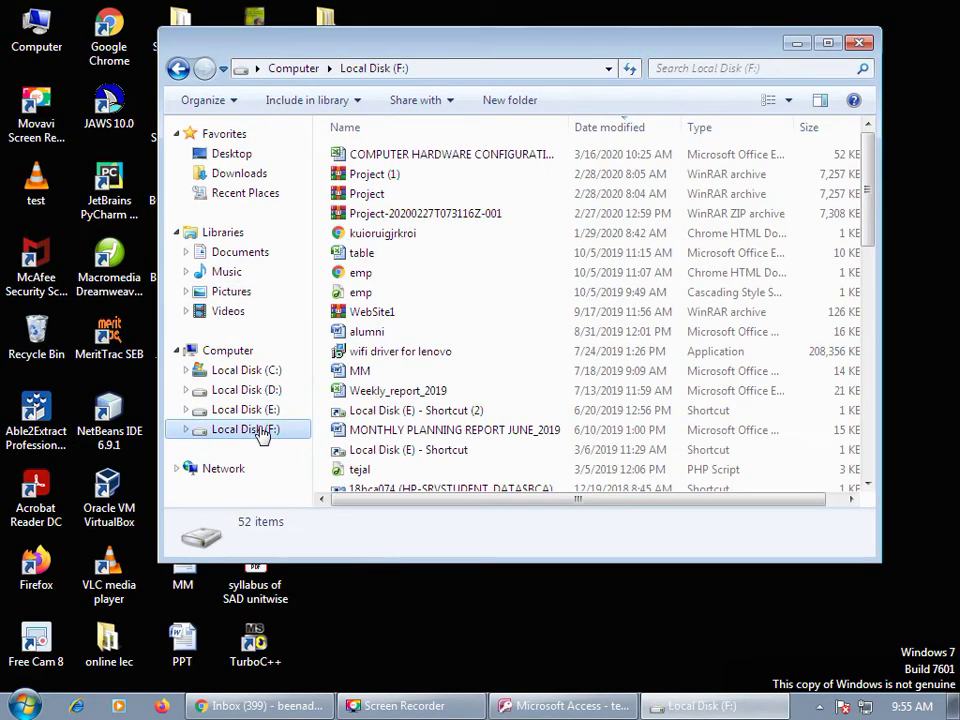
{"action": "left_click", "coordinate": [368, 273]}
{"action": "key", "text": "Down"}
{"action": "key", "text": "Down"}
{"action": "key", "text": "Down"}
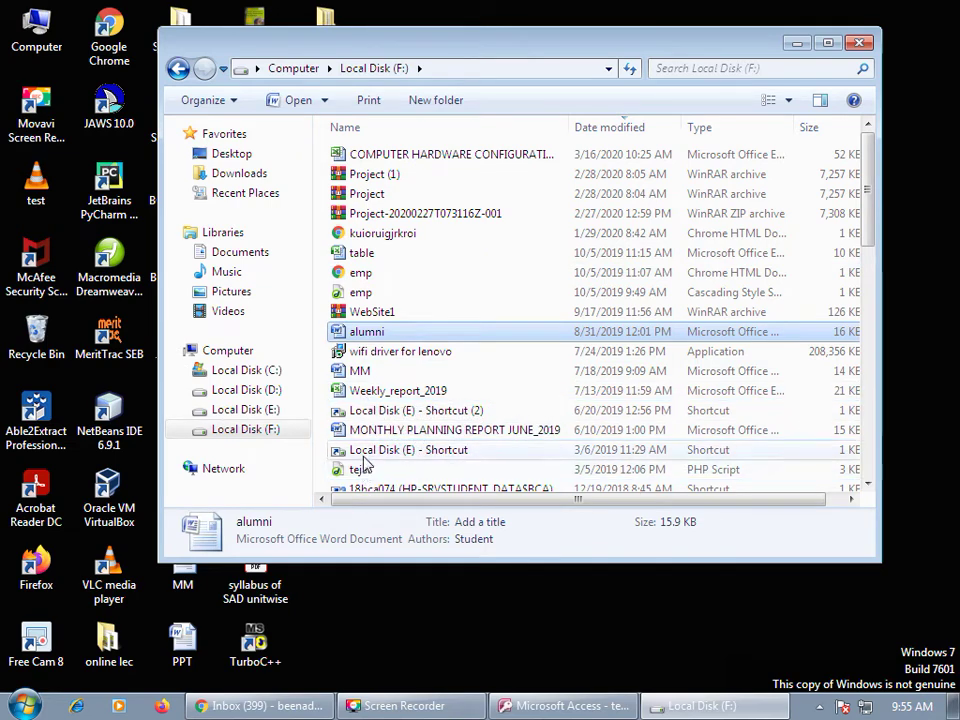
{"action": "scroll", "coordinate": [355, 366], "scroll_direction": "down", "scroll_amount": 2}
{"action": "scroll", "coordinate": [354, 366], "scroll_direction": "down", "scroll_amount": 1}
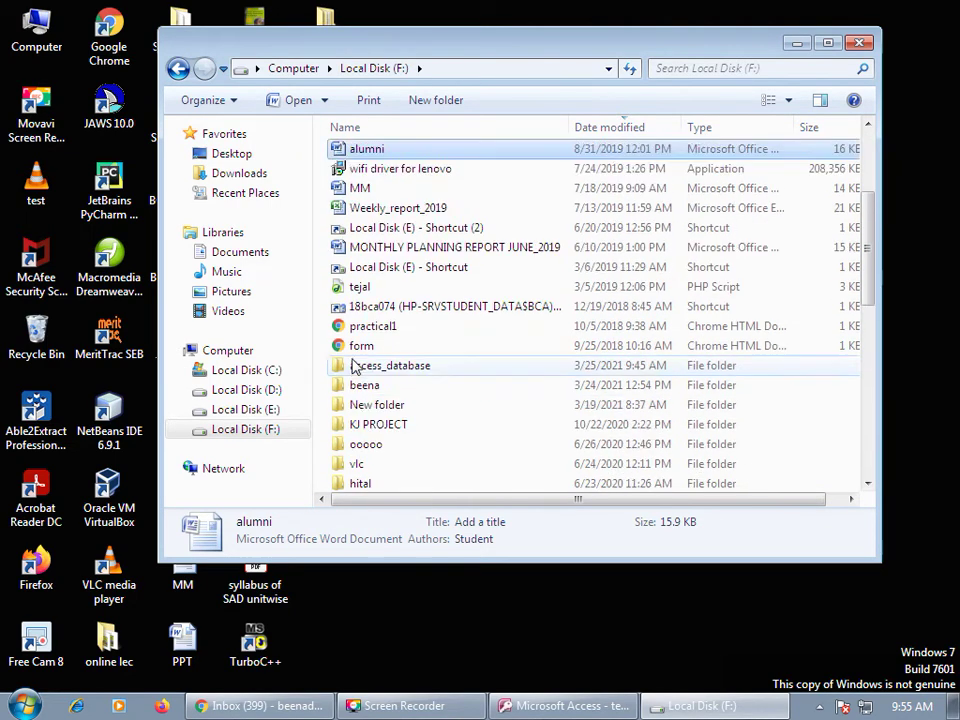
{"action": "scroll", "coordinate": [354, 367], "scroll_direction": "up", "scroll_amount": 3}
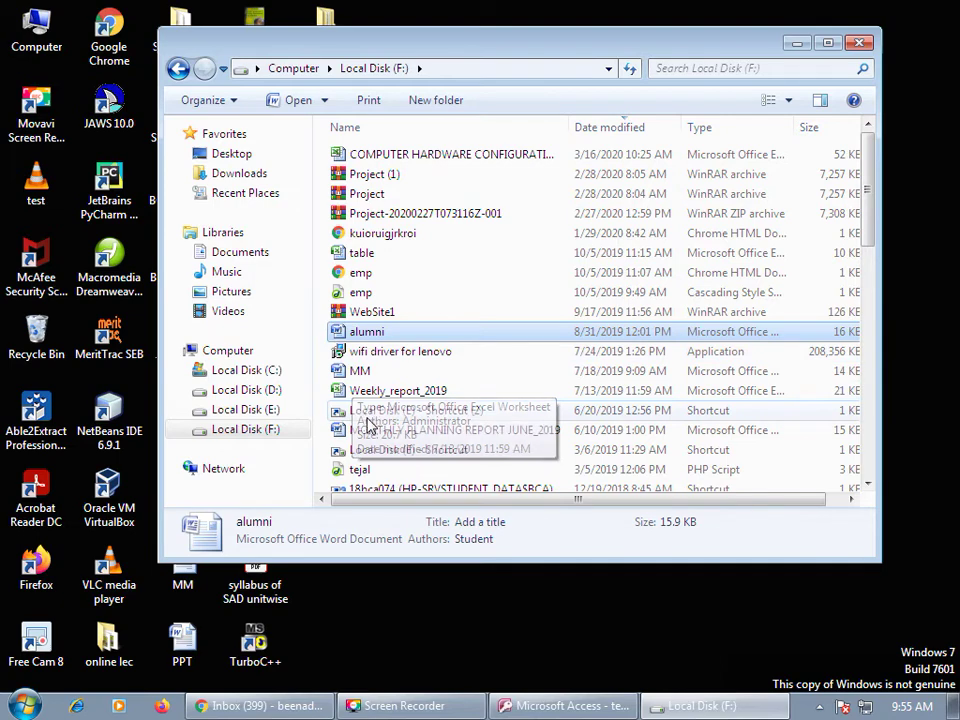
{"action": "scroll", "coordinate": [356, 370], "scroll_direction": "down", "scroll_amount": 3}
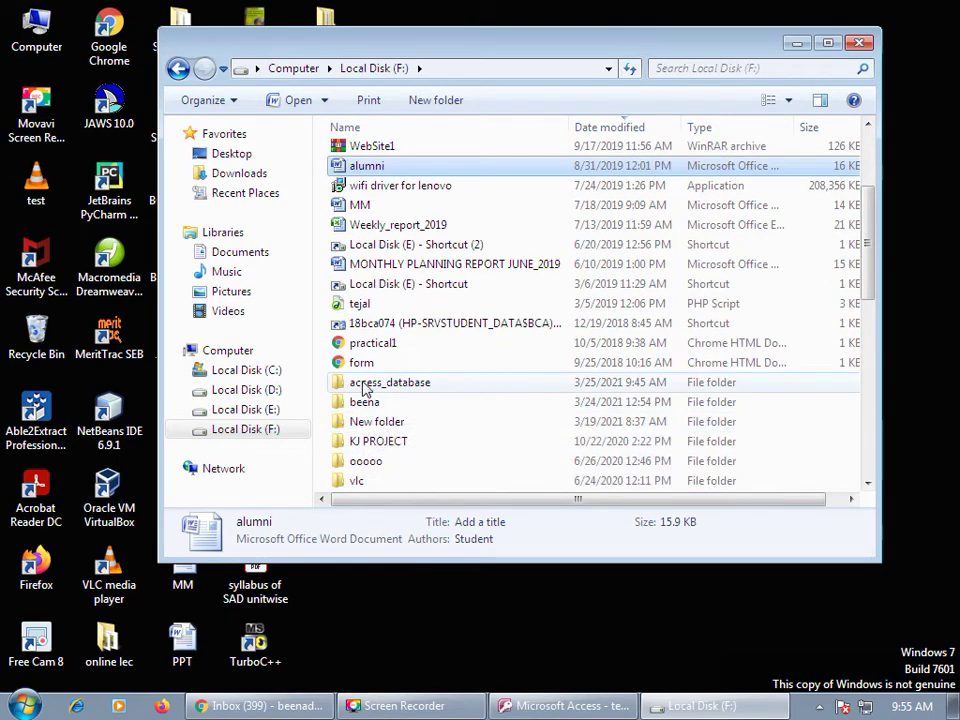
{"action": "double_click", "coordinate": [345, 382]}
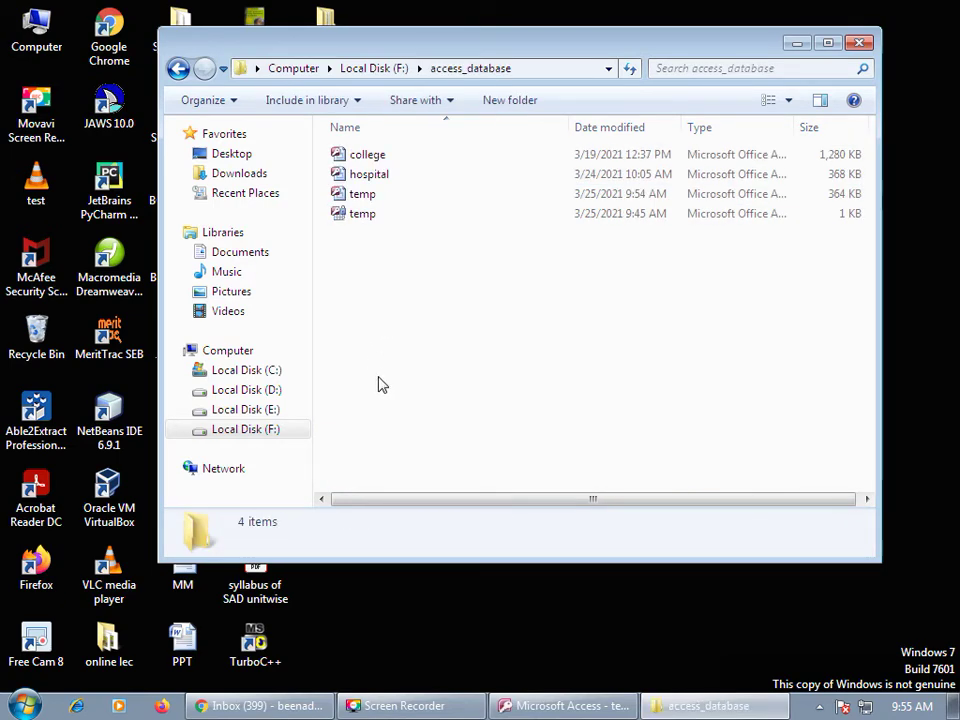
{"action": "key", "text": "ctrl+v"}
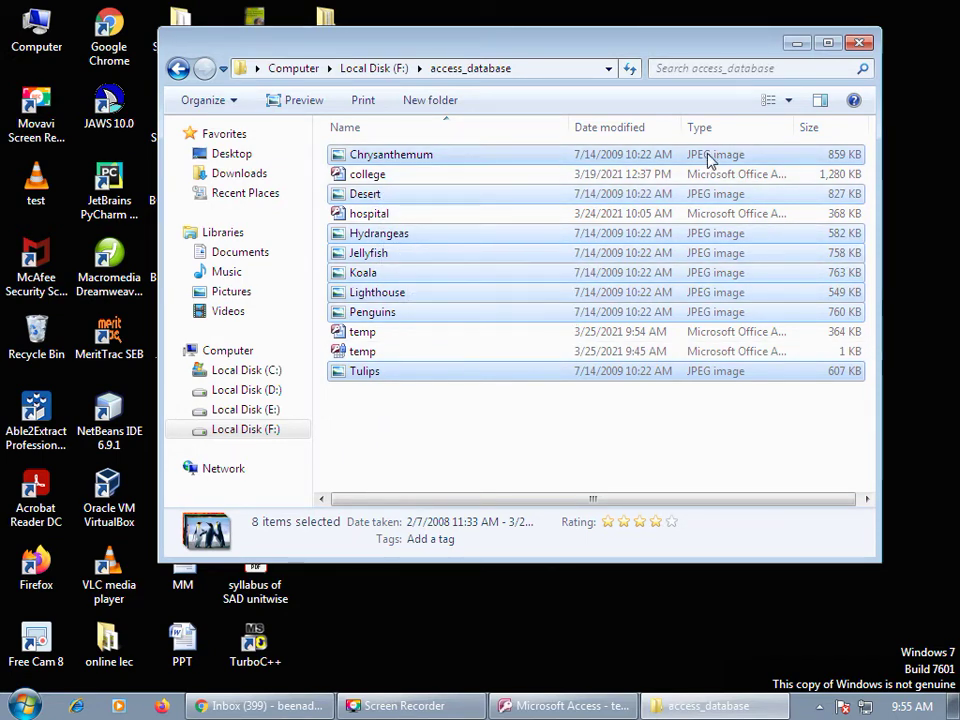
Preview the Hydrangeas, Tulips and Chrysanthemum images in the access_database folder, closing each one after viewing
{"action": "left_click", "coordinate": [828, 42]}
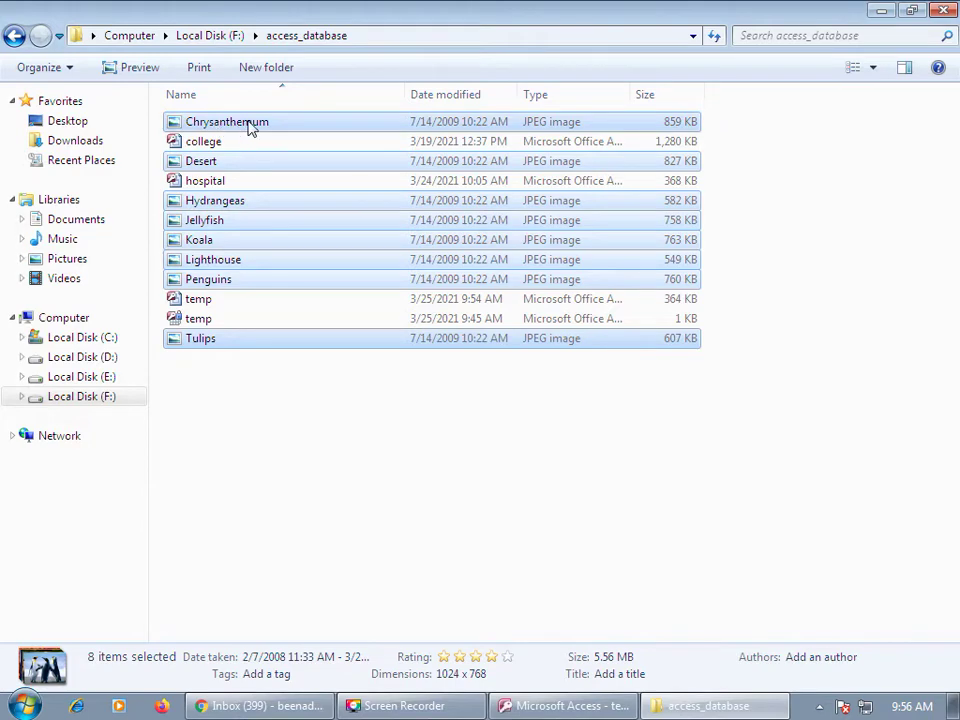
{"action": "double_click", "coordinate": [213, 203]}
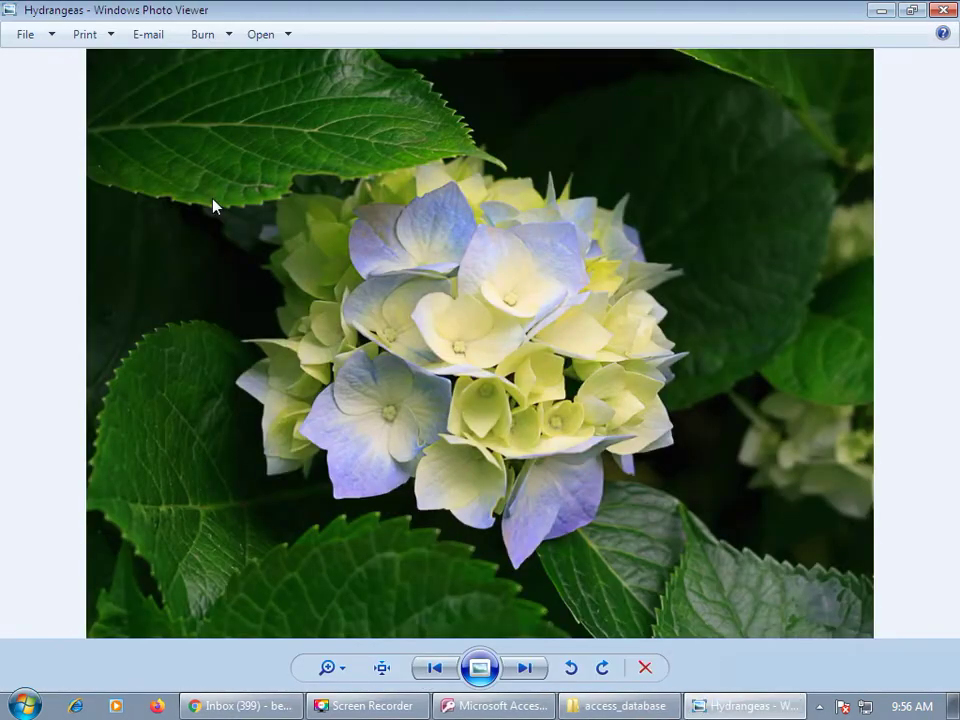
{"action": "left_click", "coordinate": [945, 12]}
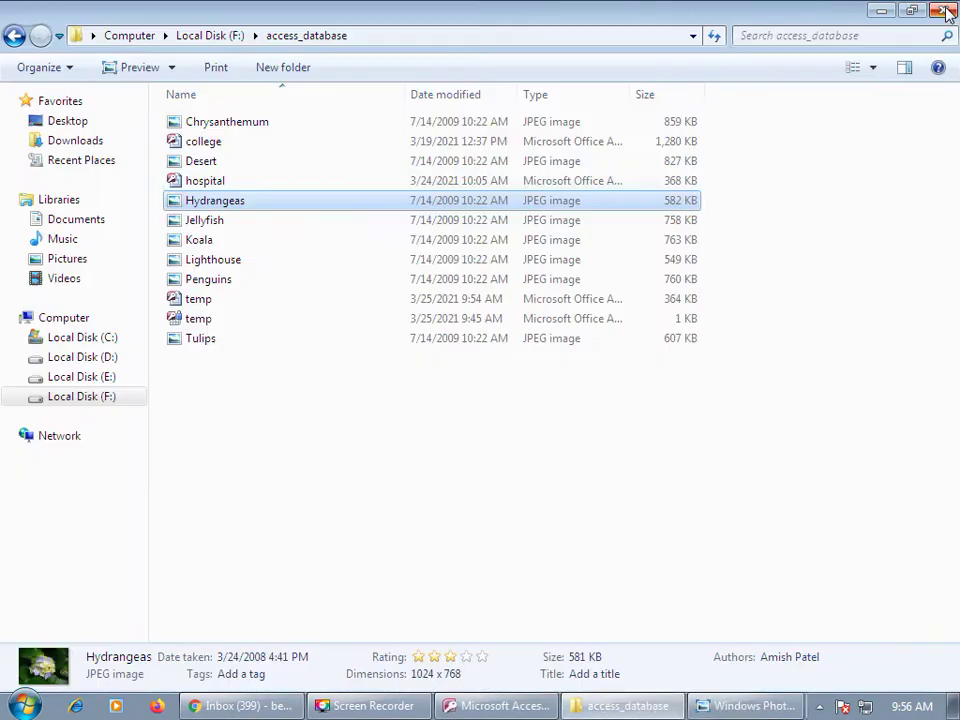
{"action": "left_click", "coordinate": [195, 340]}
{"action": "double_click", "coordinate": [195, 340]}
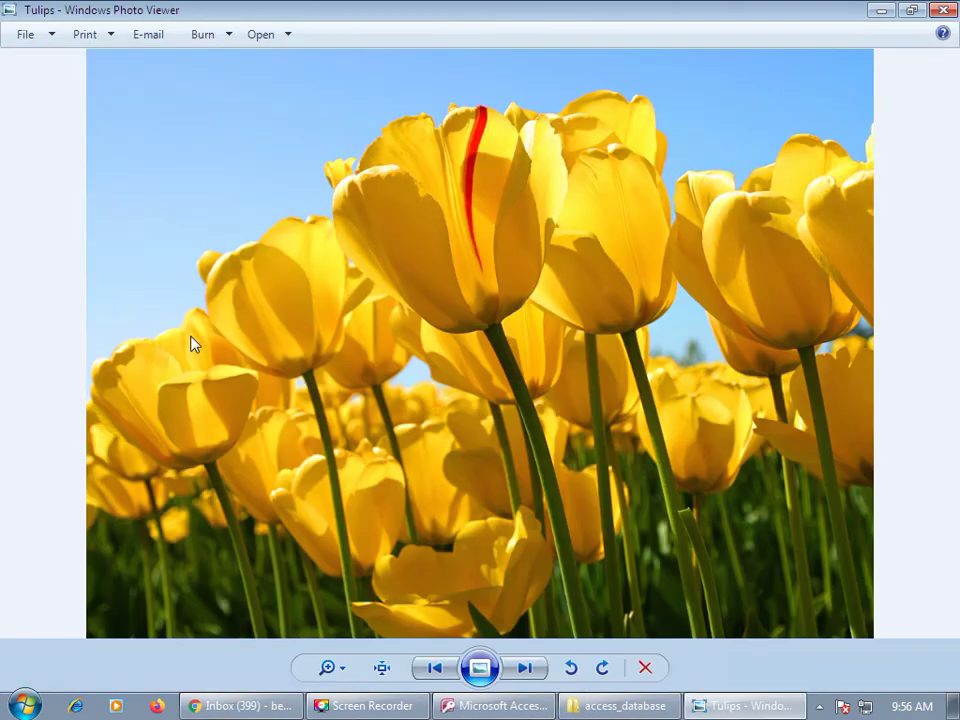
{"action": "left_click", "coordinate": [943, 10]}
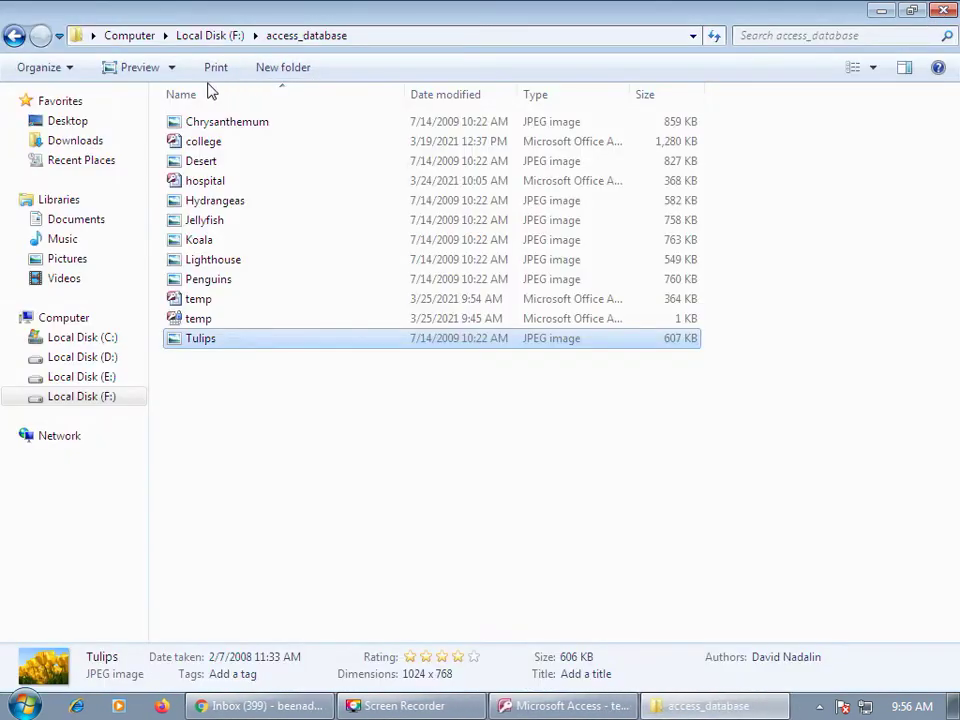
{"action": "double_click", "coordinate": [195, 121]}
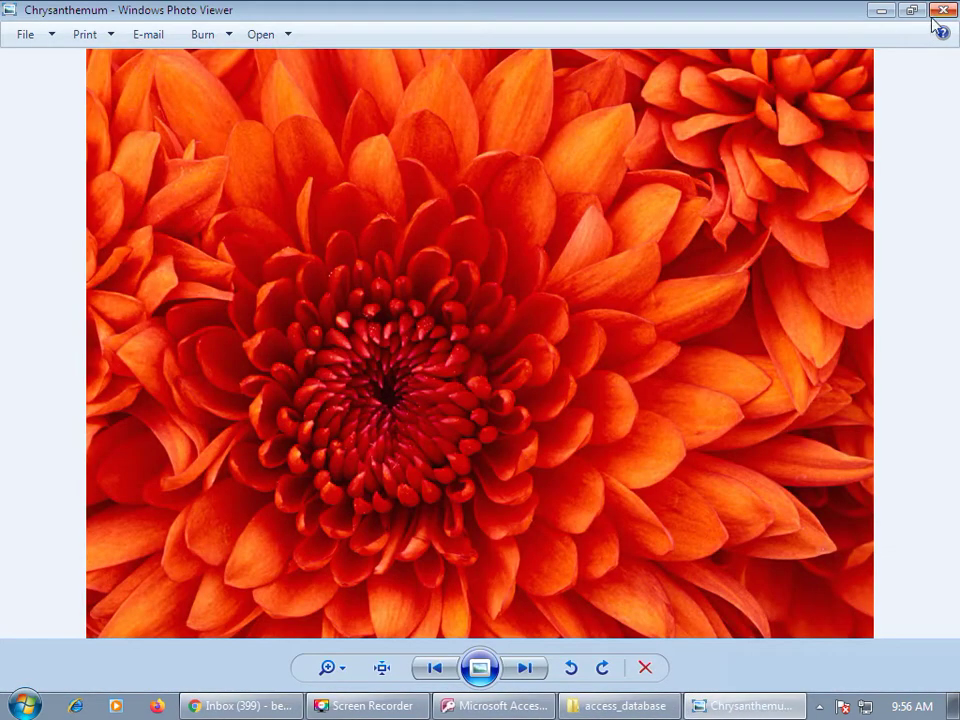
{"action": "left_click", "coordinate": [944, 12]}
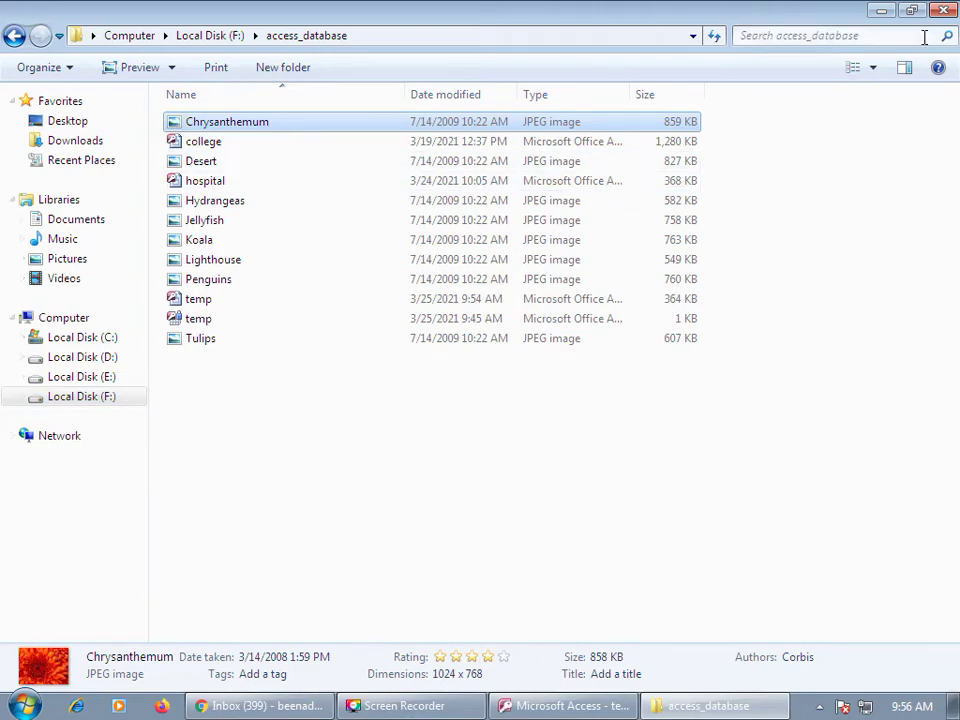
Close the folder window, switch back to Microsoft Access and show the emp table in Datasheet view
{"action": "left_click", "coordinate": [940, 10]}
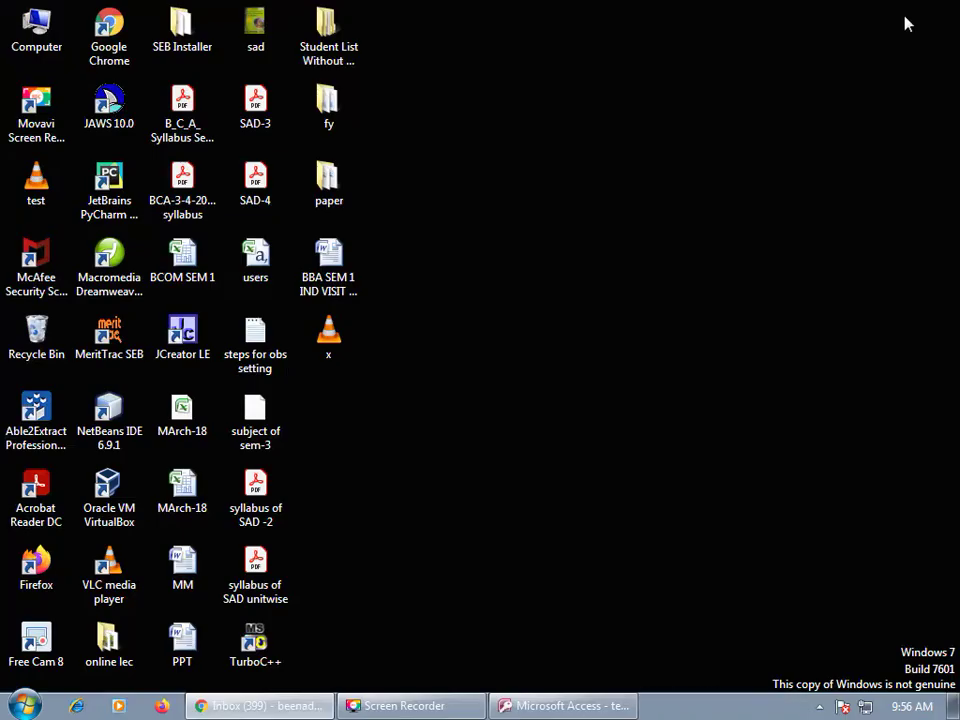
{"action": "left_click", "coordinate": [498, 704]}
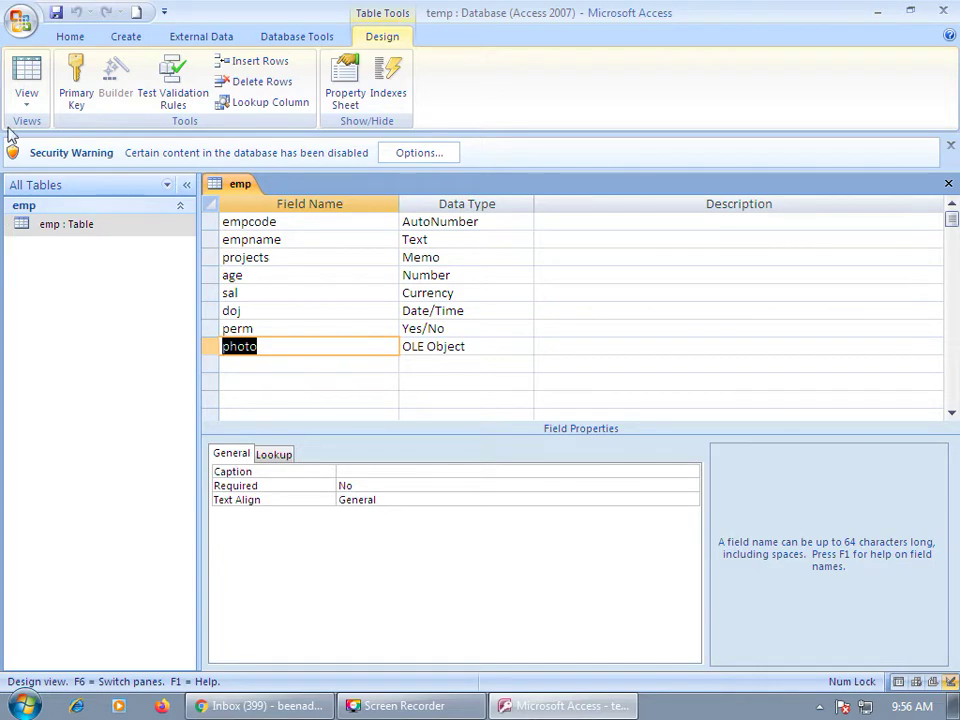
{"action": "left_click", "coordinate": [22, 88]}
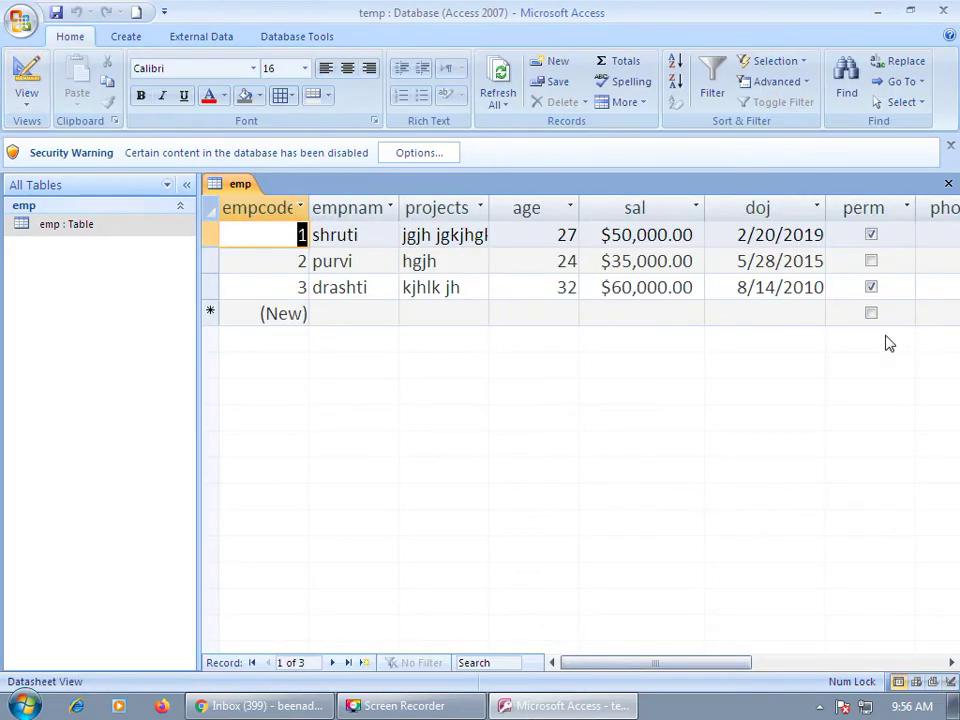
{"action": "left_click_drag", "start_coordinate": [669, 673], "coordinate": [774, 602]}
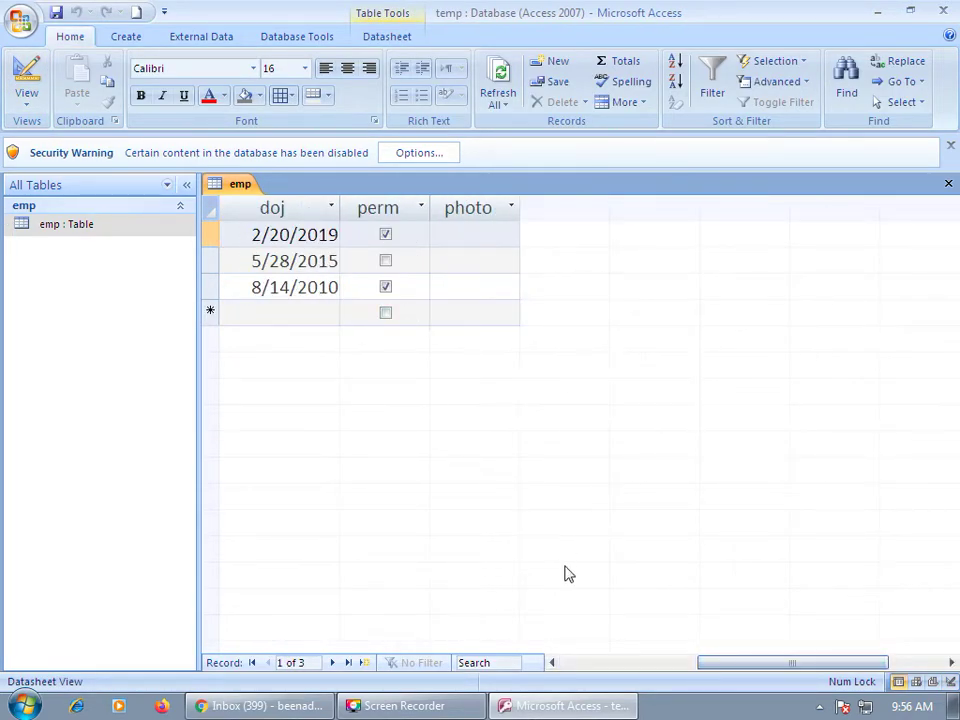
{"action": "left_click_drag", "start_coordinate": [712, 660], "coordinate": [626, 677]}
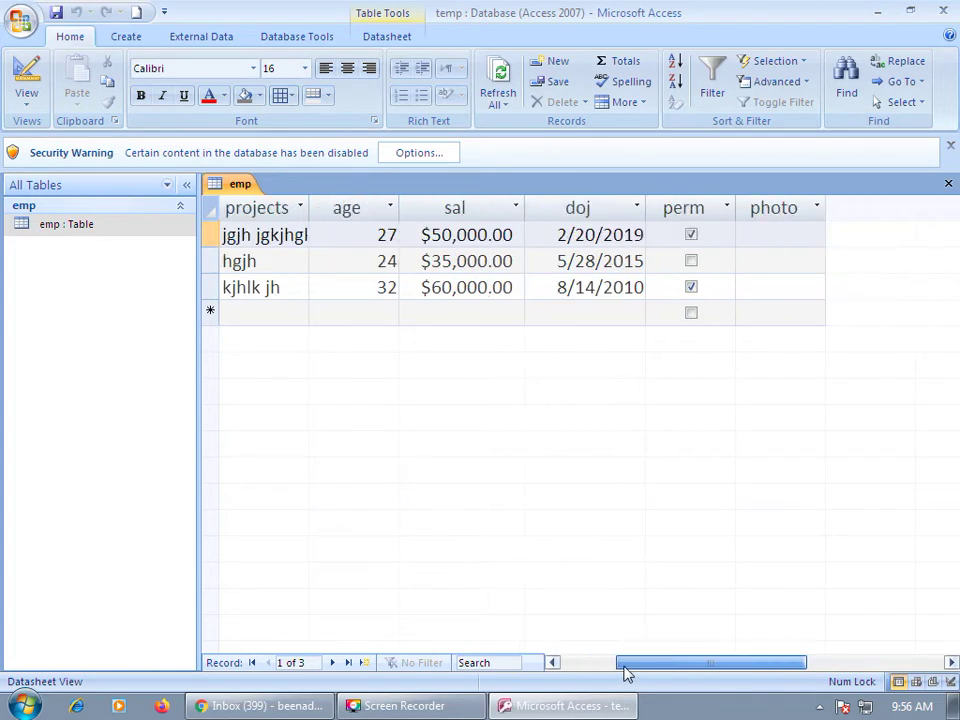
{"action": "left_click", "coordinate": [757, 241]}
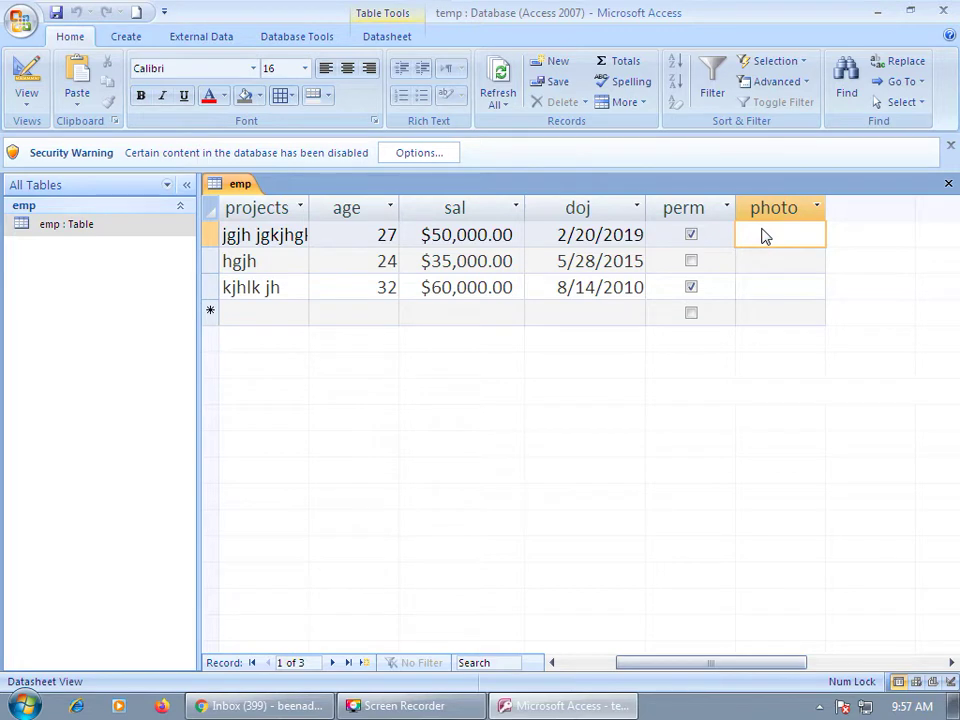
{"action": "right_click", "coordinate": [763, 235]}
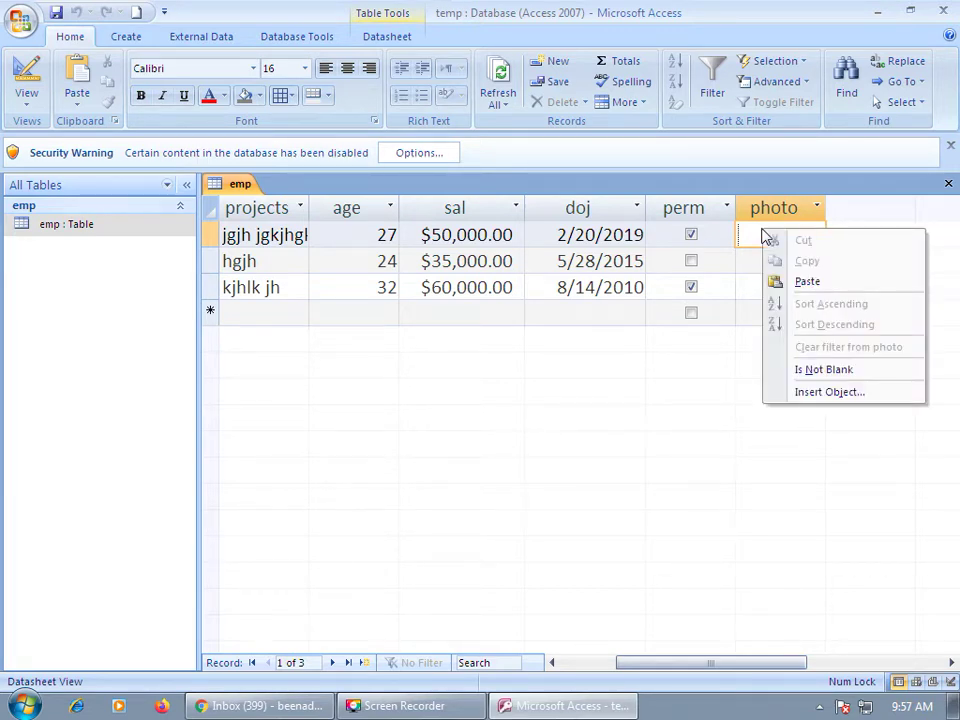
{"action": "left_click", "coordinate": [816, 393]}
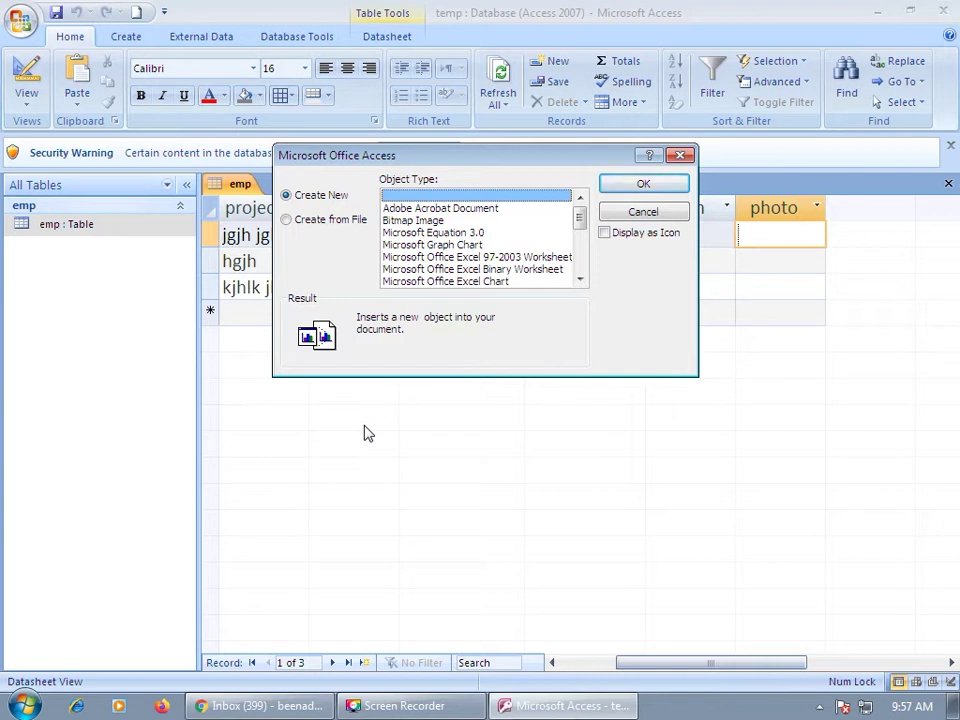
{"action": "left_click", "coordinate": [671, 214]}
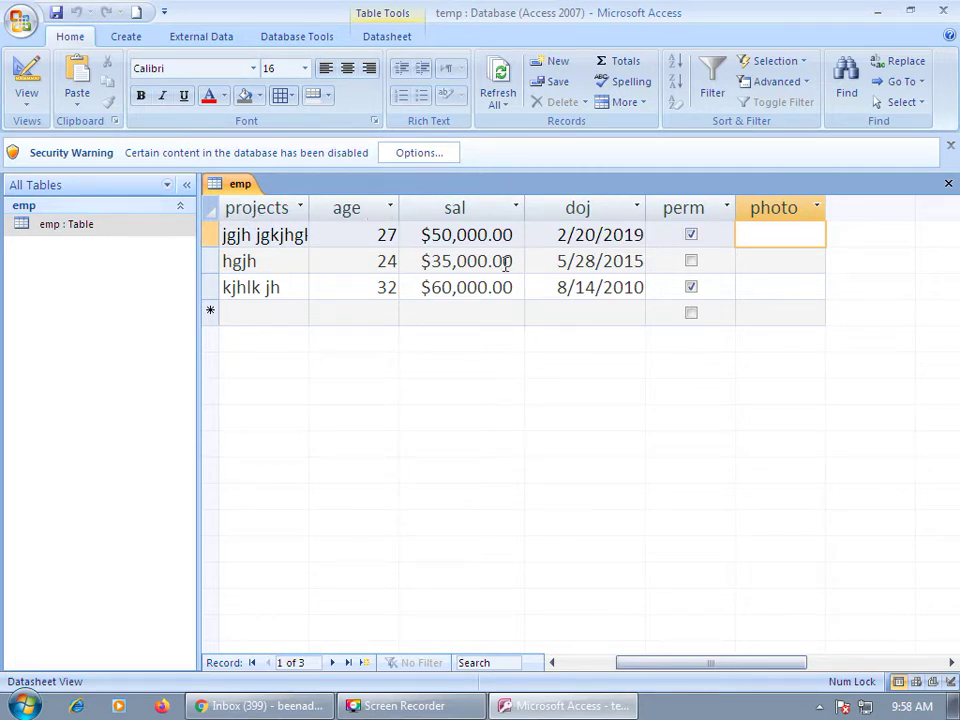
Check the photo field's data type in the emp table's Design view and return to Datasheet view at the photo column
{"action": "left_click", "coordinate": [26, 78]}
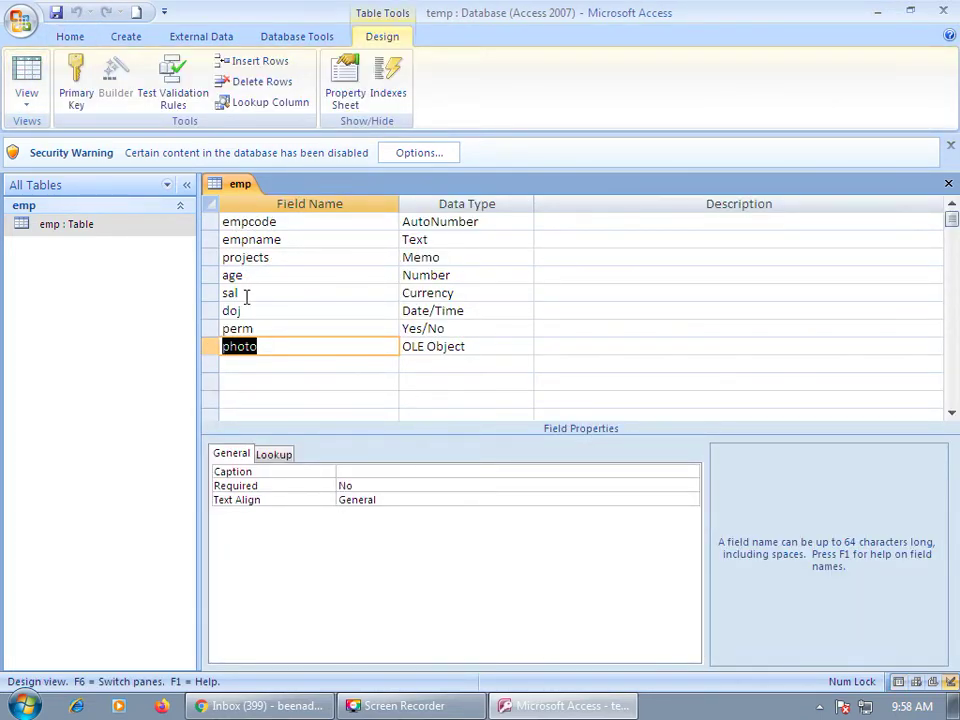
{"action": "left_click", "coordinate": [32, 84]}
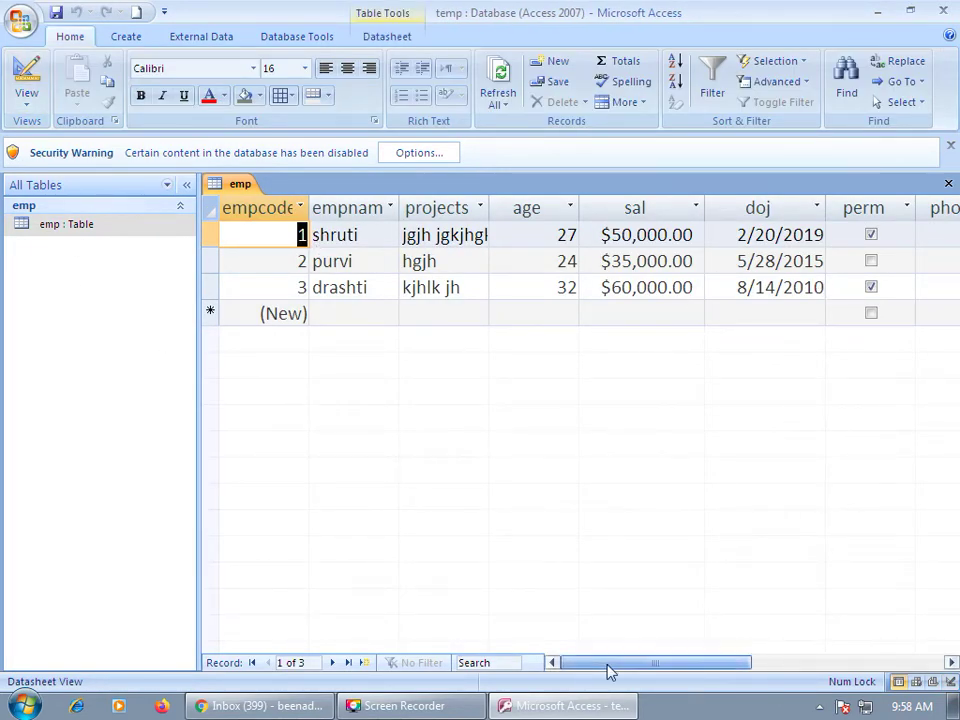
{"action": "left_click_drag", "start_coordinate": [611, 664], "coordinate": [688, 666]}
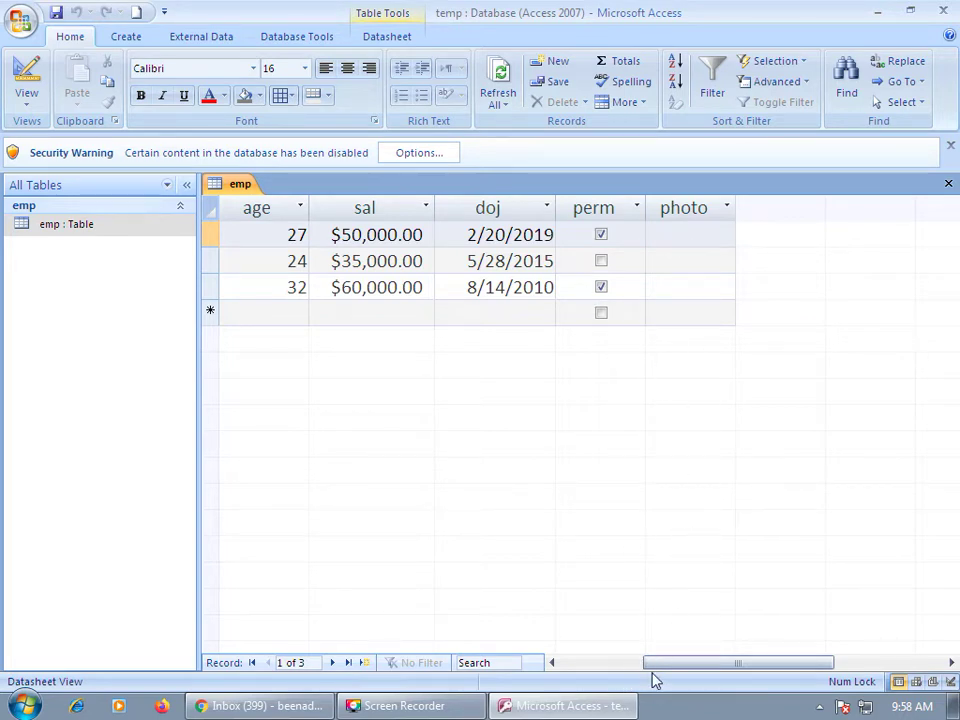
{"action": "left_click_drag", "start_coordinate": [694, 664], "coordinate": [729, 668]}
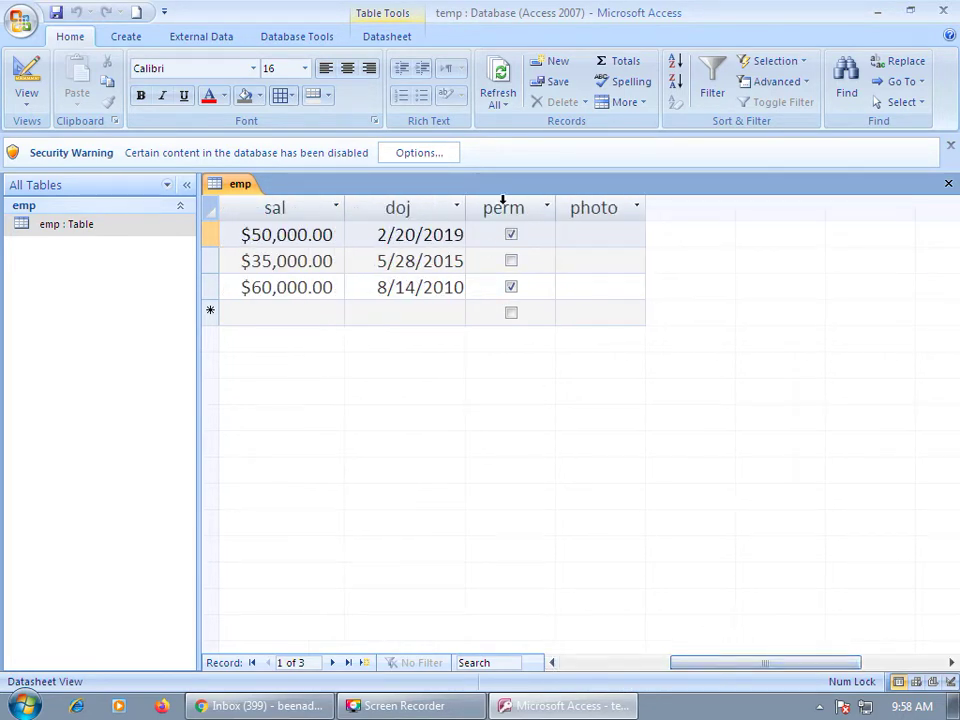
Insert Desert.jpg from the access_database folder on Local Disk (F:) into the first record's photo field as an object created from file
{"action": "right_click", "coordinate": [596, 242]}
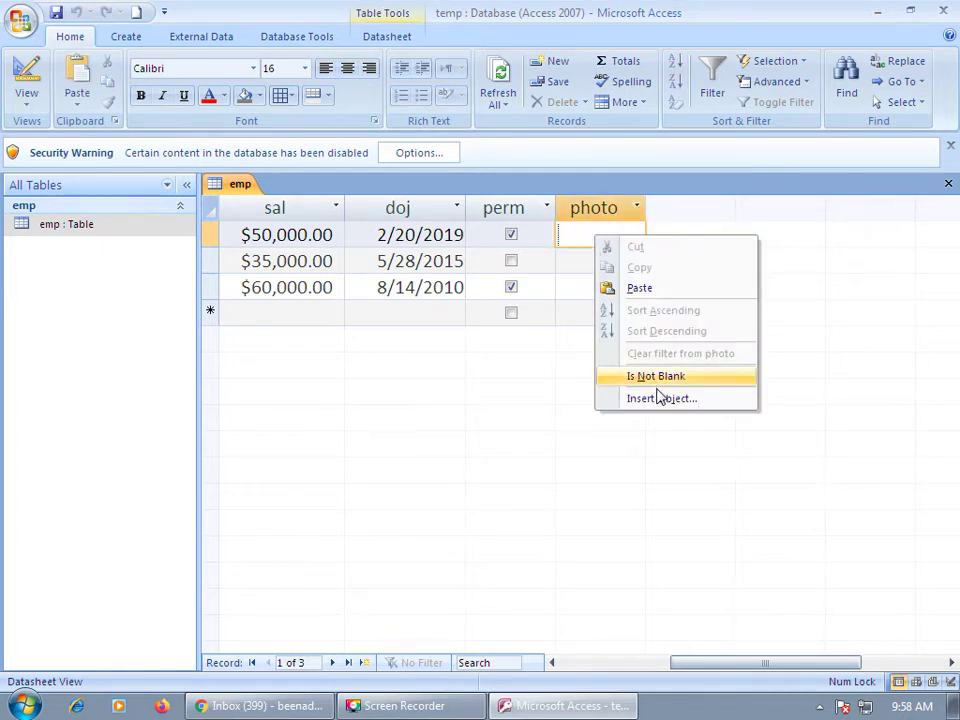
{"action": "left_click", "coordinate": [659, 404]}
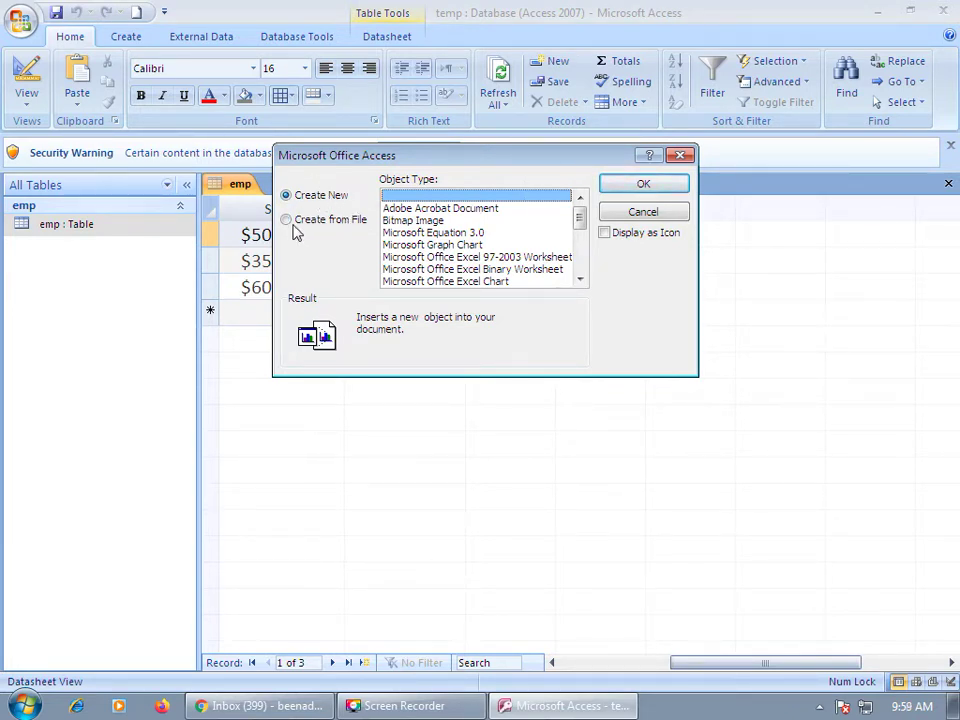
{"action": "left_click", "coordinate": [291, 224]}
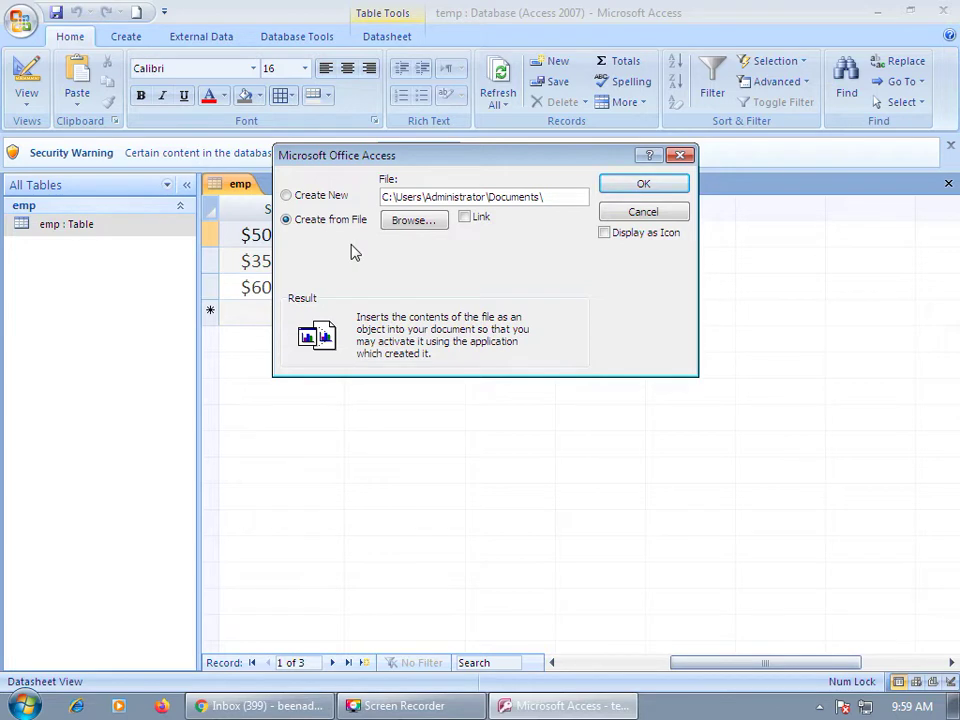
{"action": "left_click", "coordinate": [412, 221]}
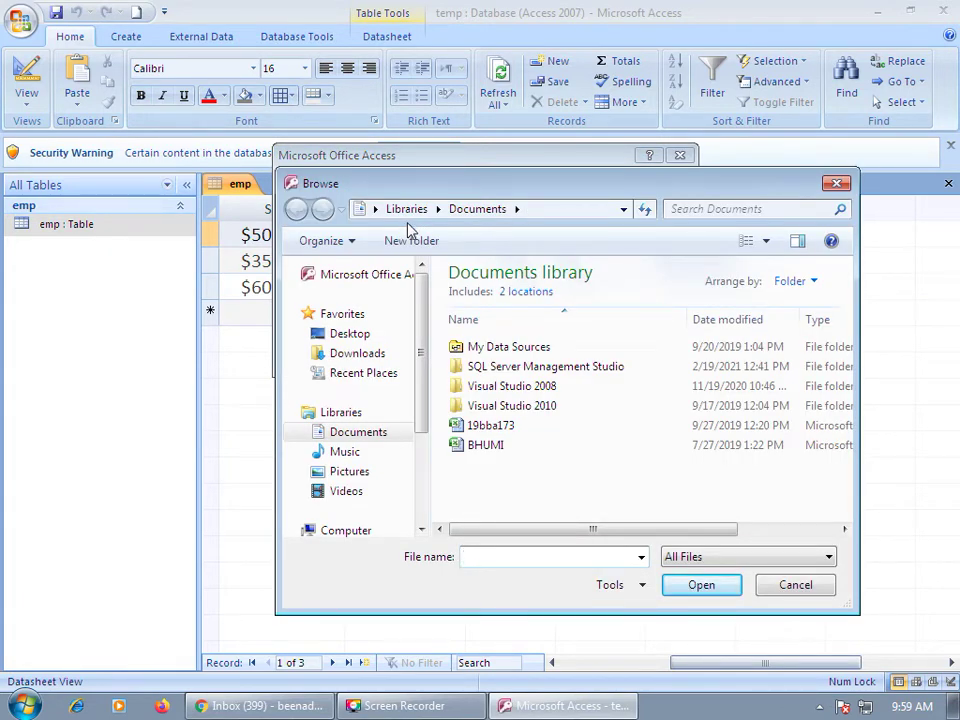
{"action": "left_click_drag", "start_coordinate": [422, 343], "coordinate": [420, 422]}
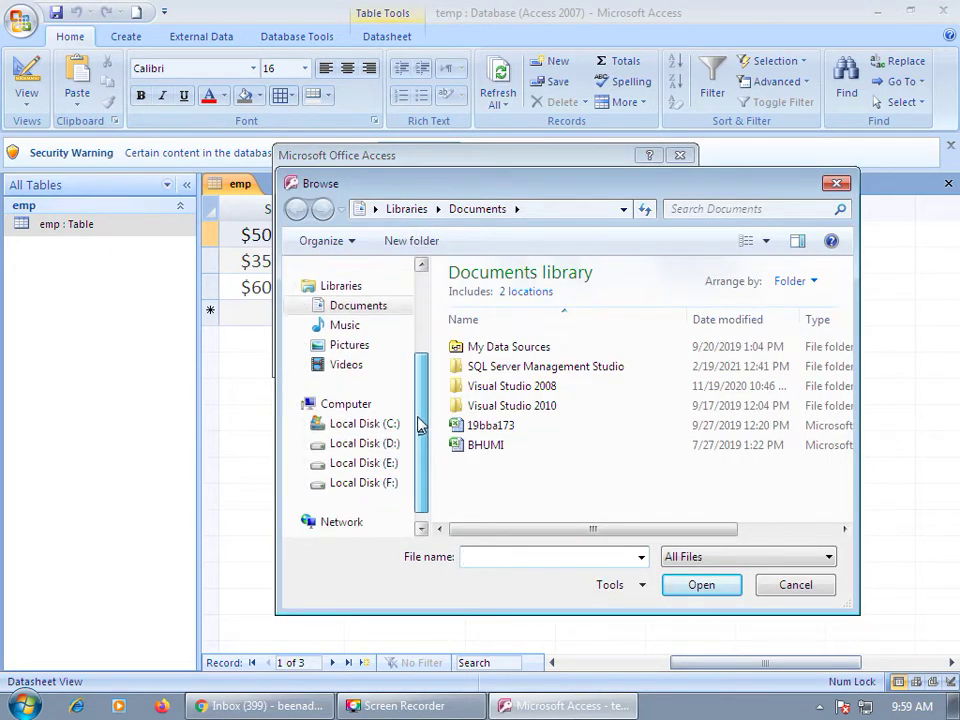
{"action": "left_click", "coordinate": [355, 484]}
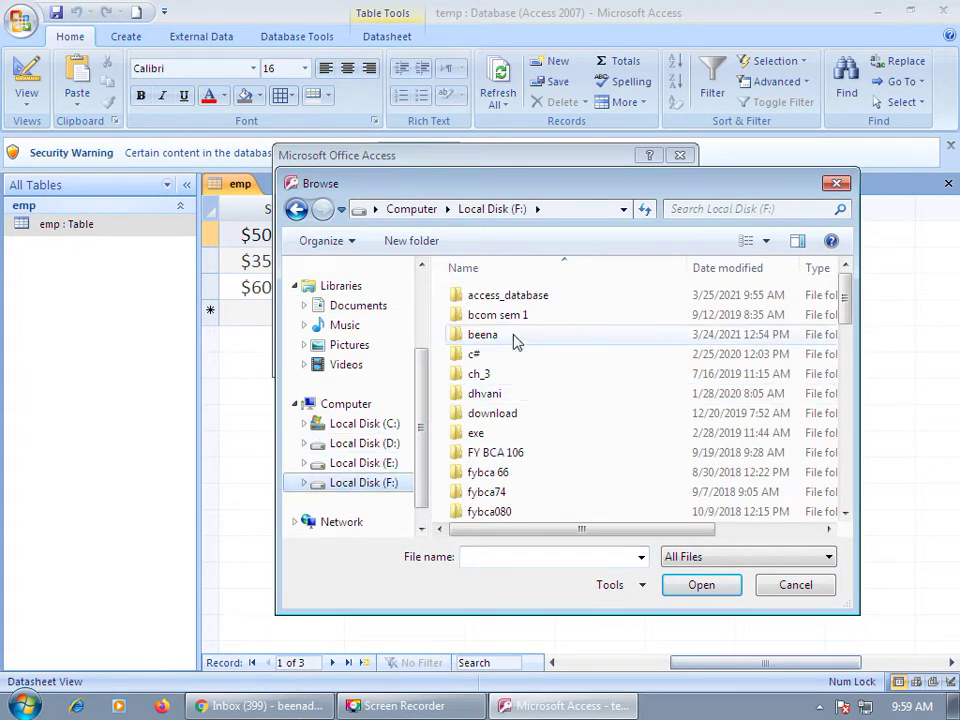
{"action": "double_click", "coordinate": [521, 298]}
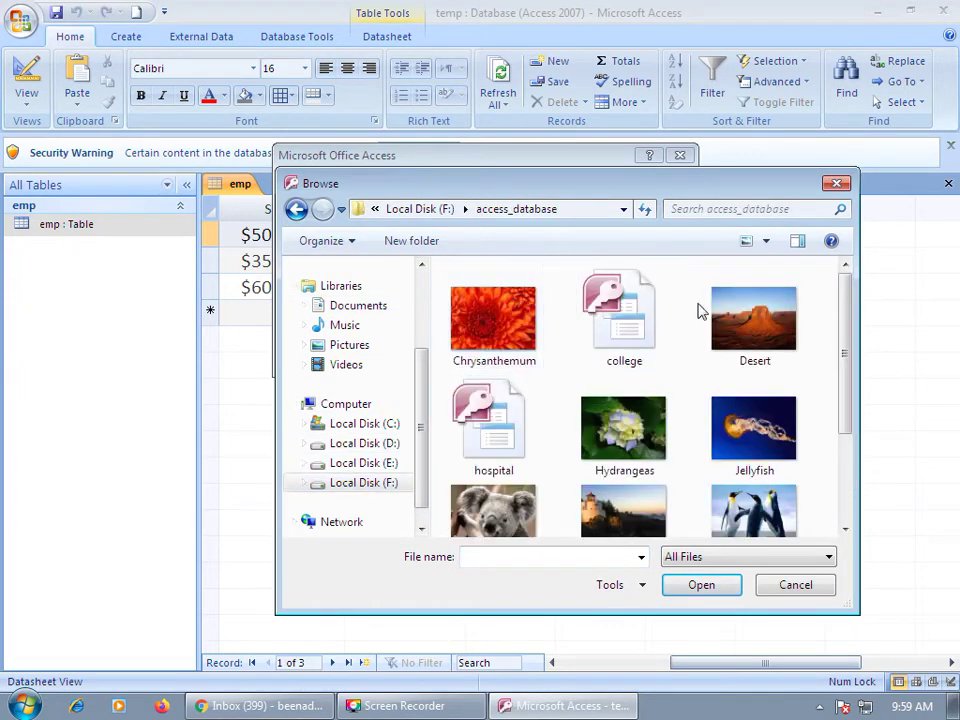
{"action": "mouse_move", "coordinate": [847, 328]}
{"action": "left_mouse_down"}
{"action": "mouse_move", "coordinate": [849, 437]}
{"action": "mouse_move", "coordinate": [847, 321]}
{"action": "mouse_move", "coordinate": [833, 331]}
{"action": "left_mouse_up"}
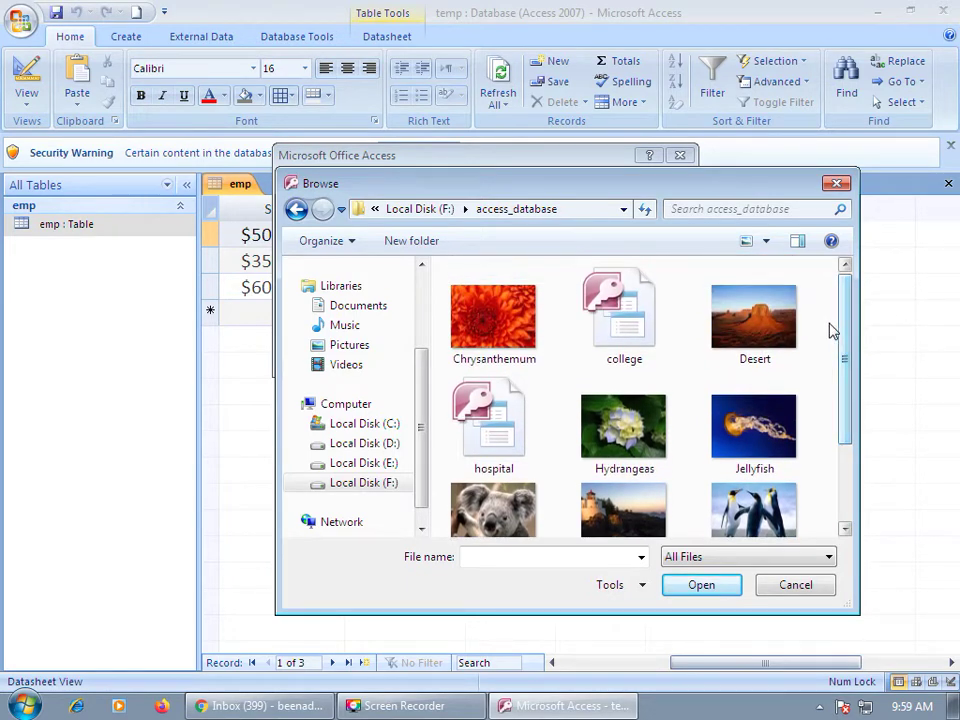
{"action": "left_click", "coordinate": [757, 338]}
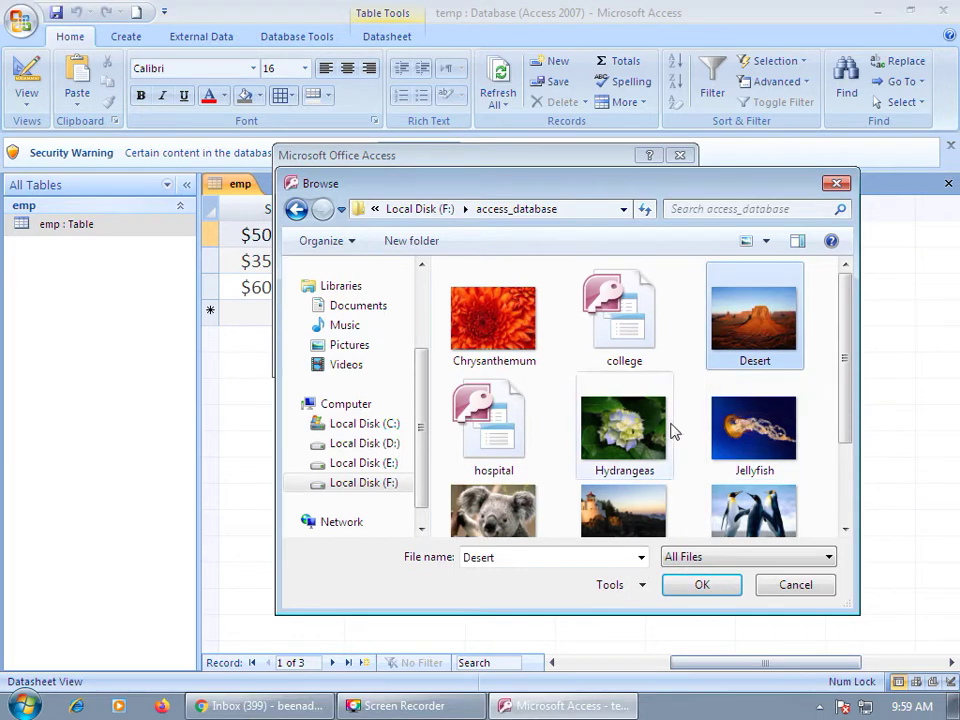
{"action": "left_click", "coordinate": [716, 592]}
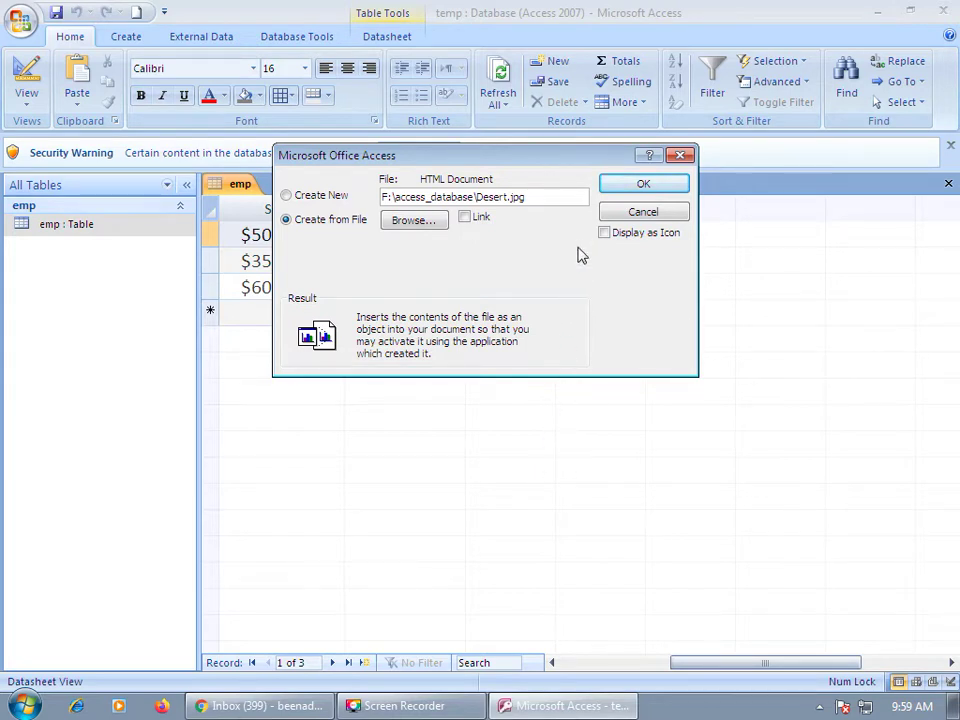
{"action": "left_click", "coordinate": [611, 184]}
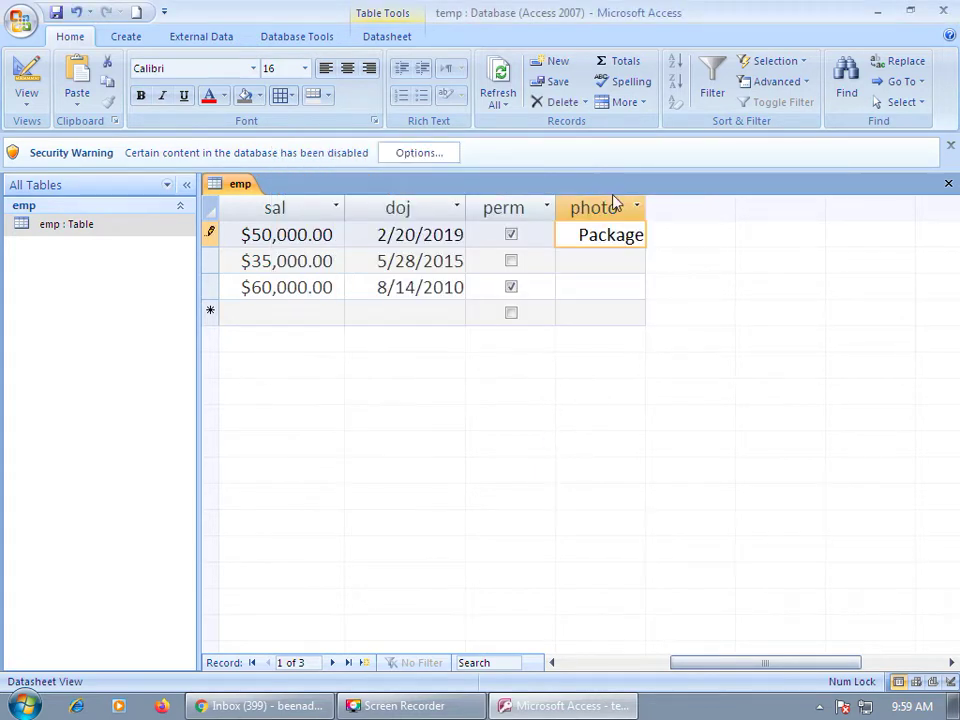
Insert Penguins.jpg from the access_database folder into the second record's photo field as an object created from file
{"action": "left_click", "coordinate": [598, 276]}
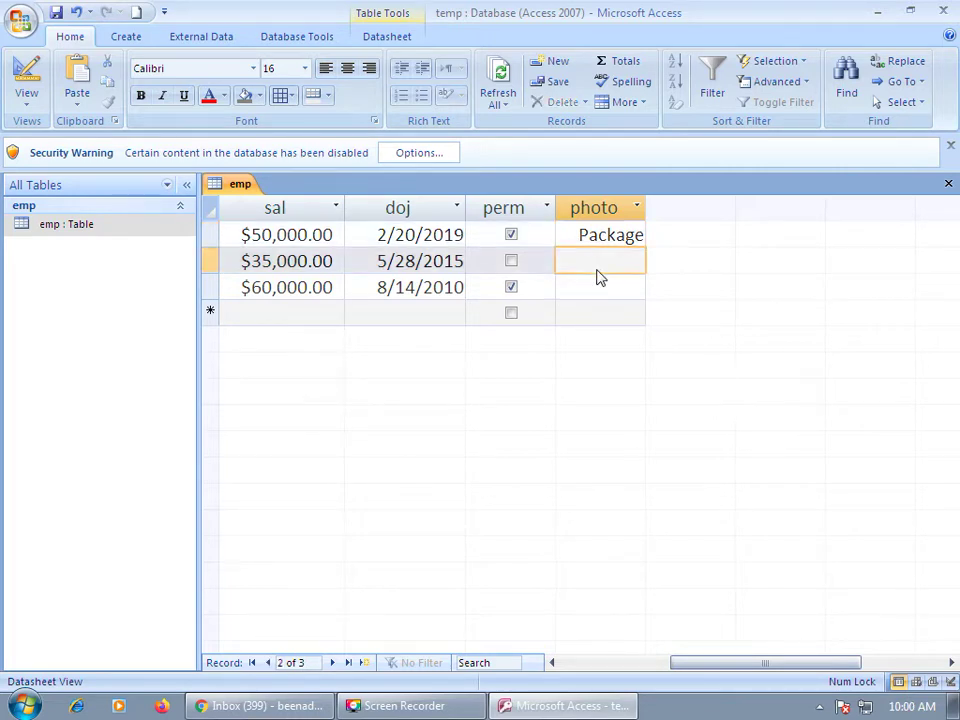
{"action": "right_click", "coordinate": [600, 267]}
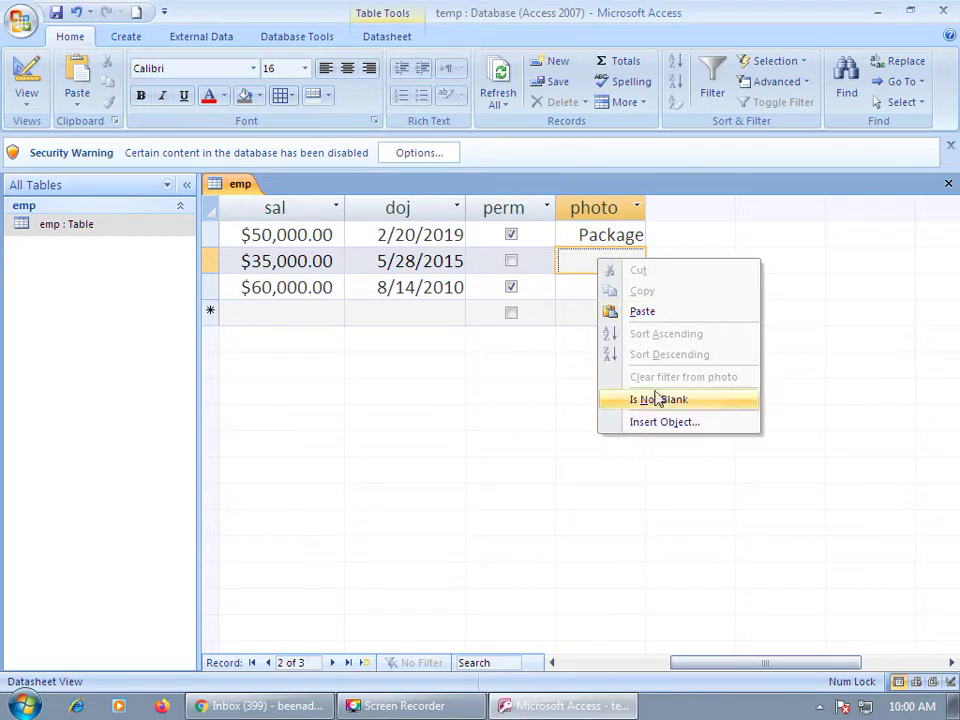
{"action": "left_click", "coordinate": [656, 424]}
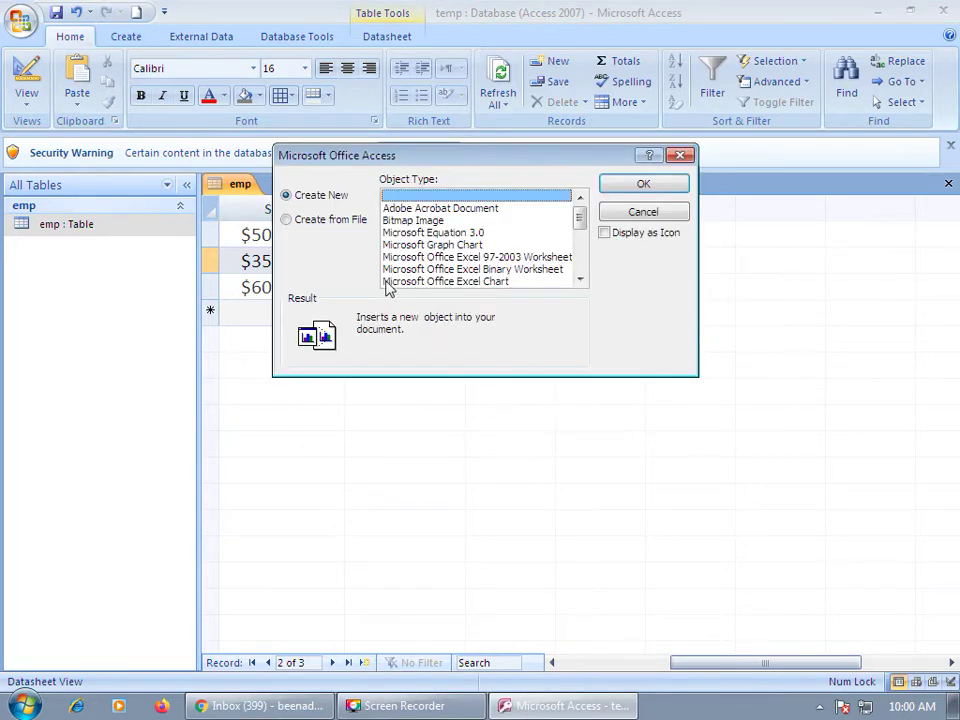
{"action": "left_click", "coordinate": [313, 230]}
{"action": "left_click", "coordinate": [434, 221]}
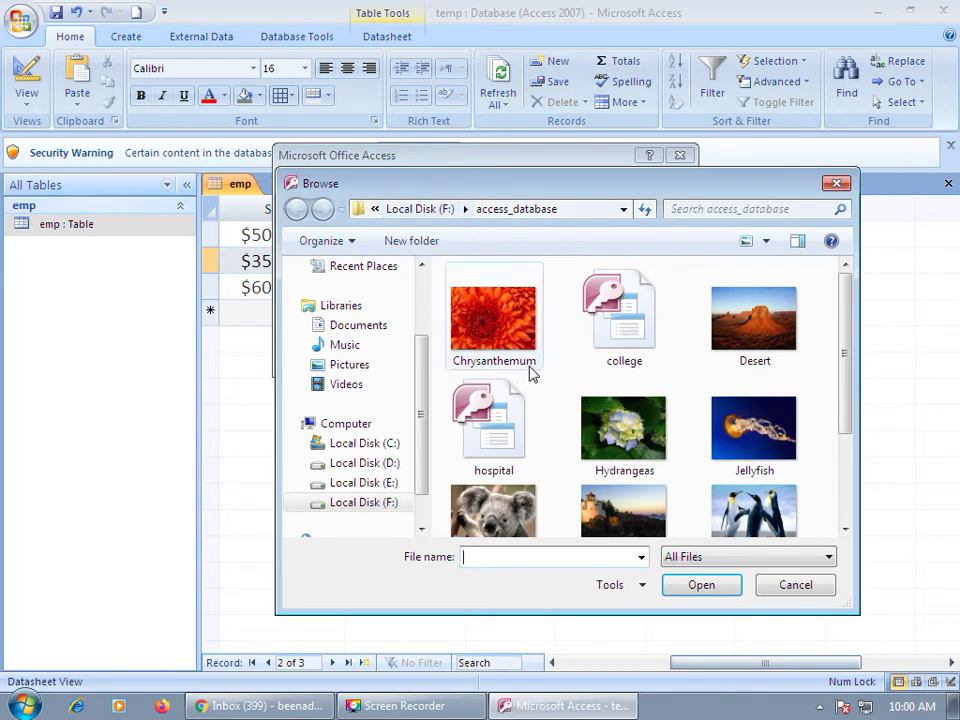
{"action": "left_click", "coordinate": [752, 512]}
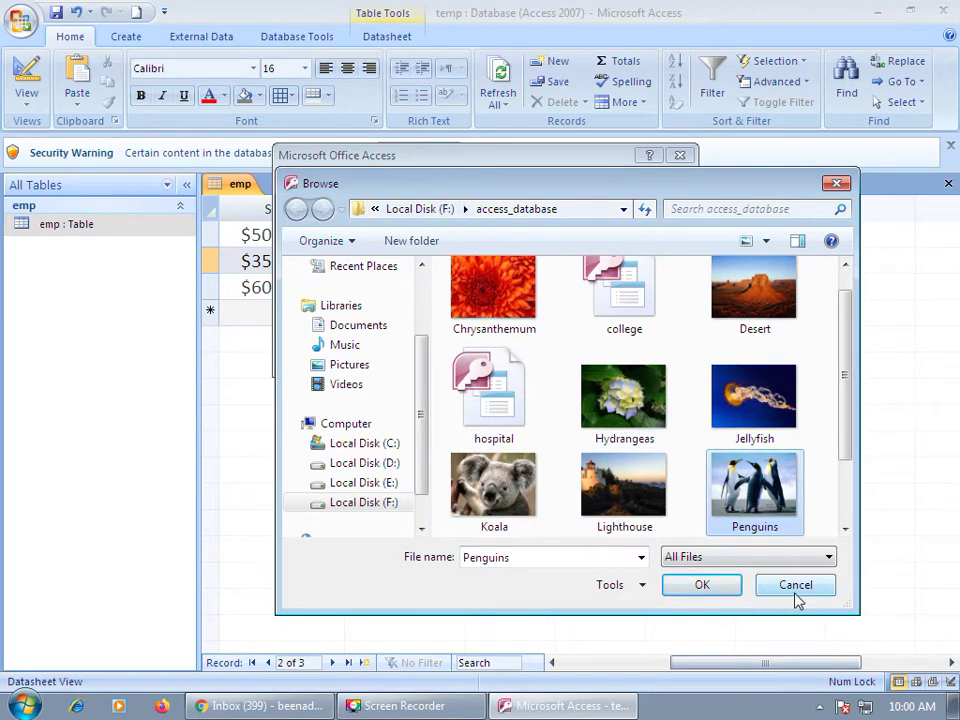
{"action": "left_click", "coordinate": [796, 597]}
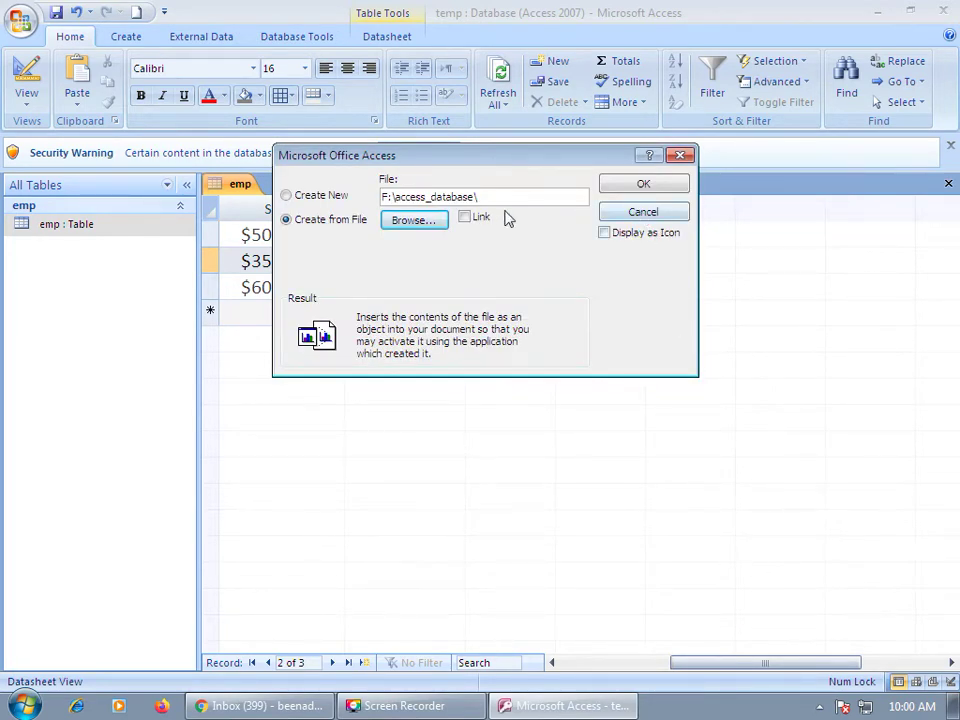
{"action": "left_click", "coordinate": [394, 225]}
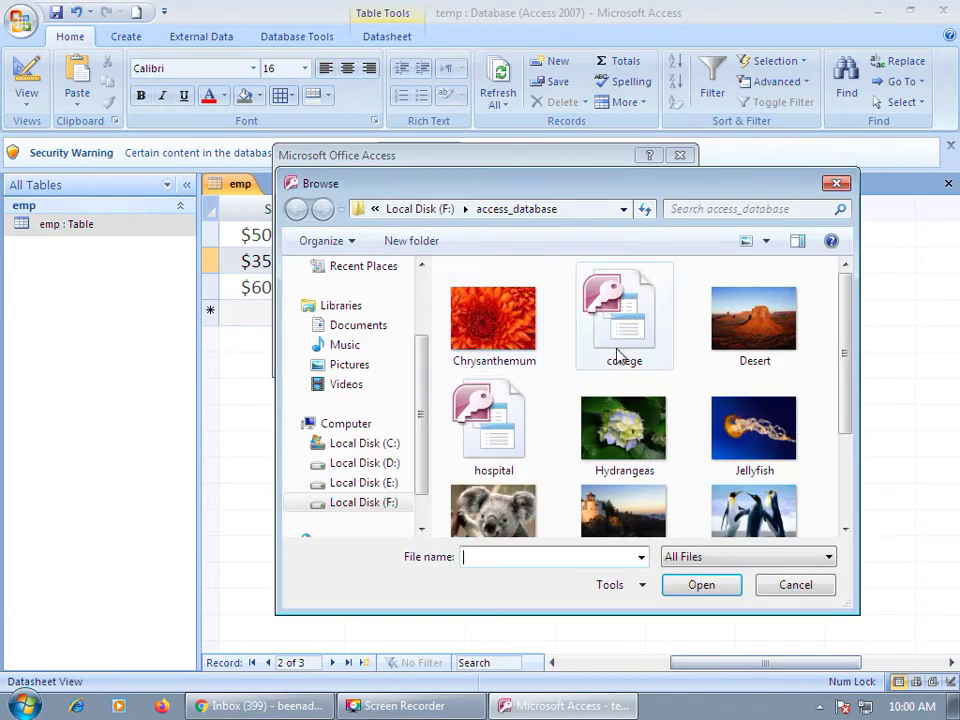
{"action": "left_click", "coordinate": [772, 510]}
{"action": "left_click", "coordinate": [690, 588]}
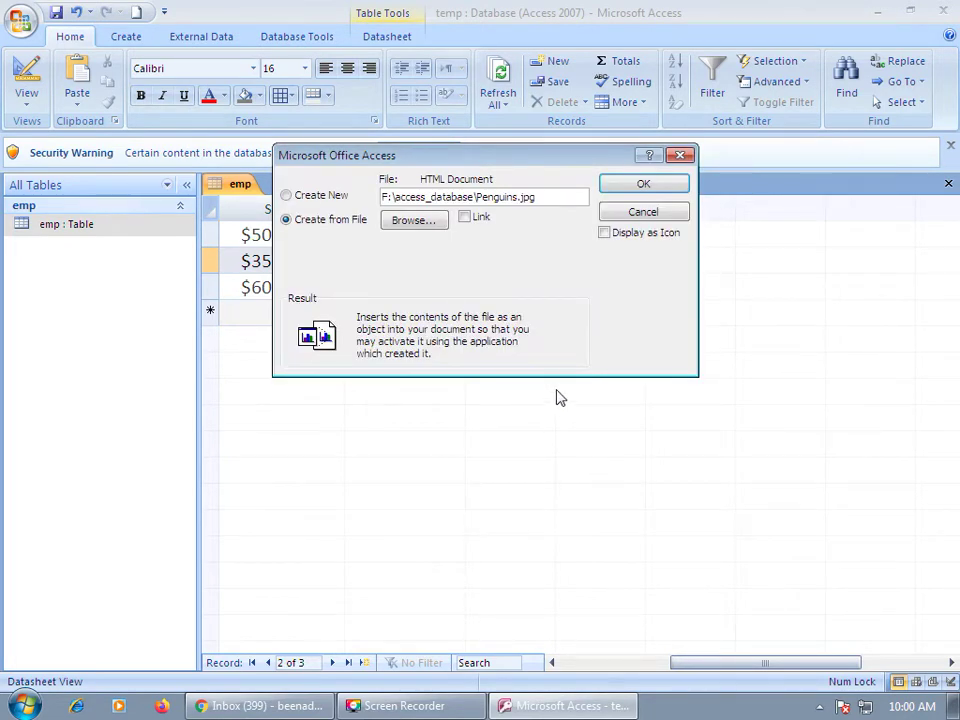
{"action": "left_click", "coordinate": [638, 187]}
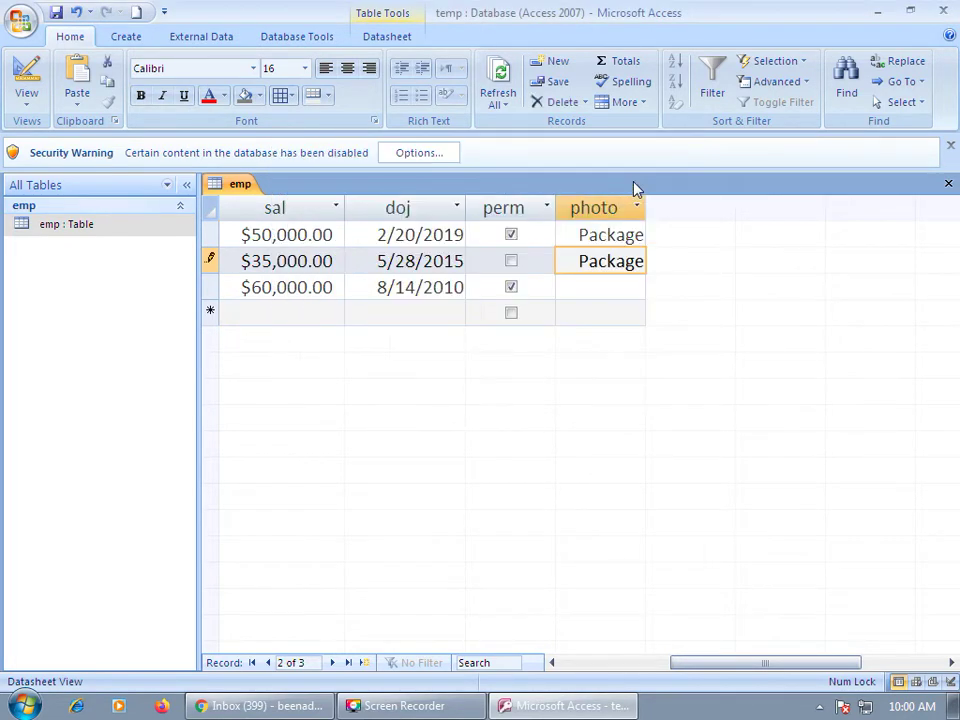
Insert Tulips.jpg from the access_database folder into the third record's photo field as an object created from file
{"action": "left_click", "coordinate": [587, 285]}
{"action": "right_click", "coordinate": [587, 286]}
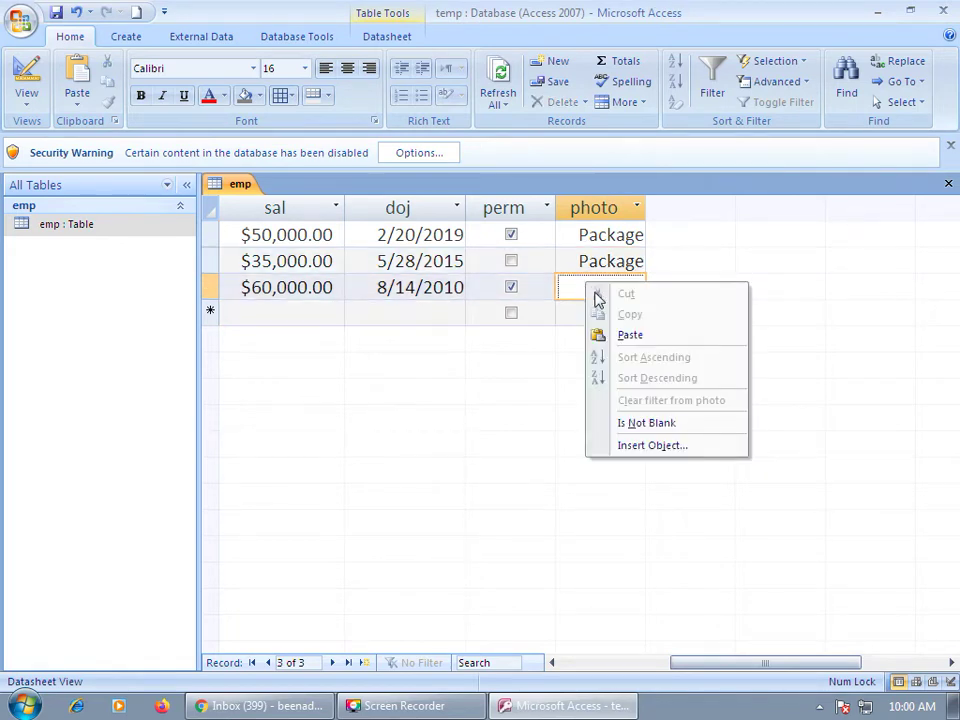
{"action": "left_click", "coordinate": [628, 446]}
{"action": "left_click", "coordinate": [323, 224]}
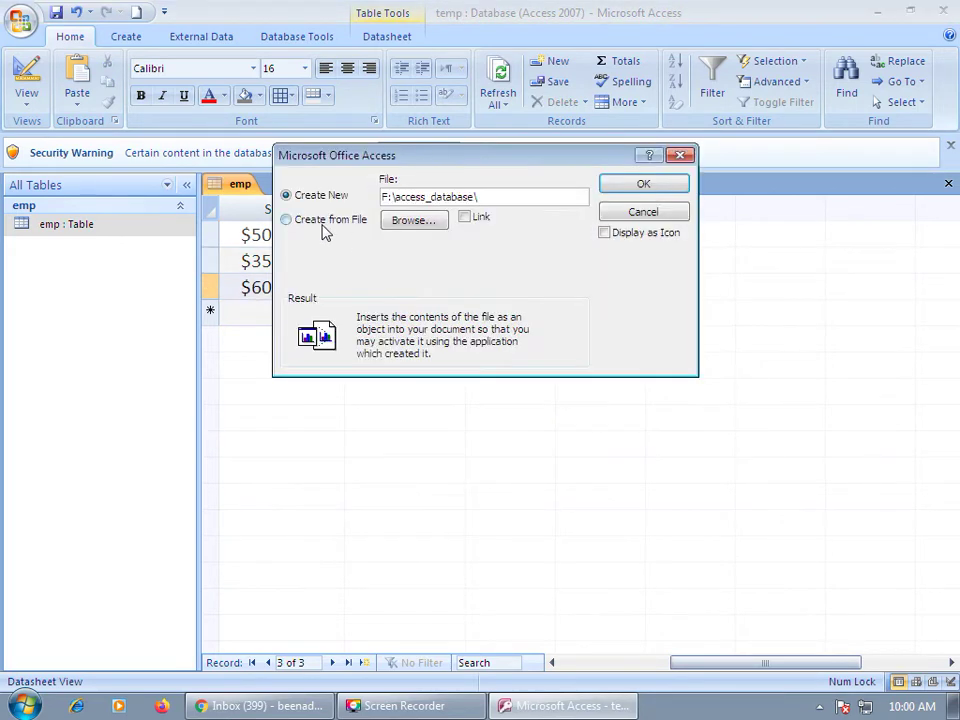
{"action": "left_click", "coordinate": [414, 221]}
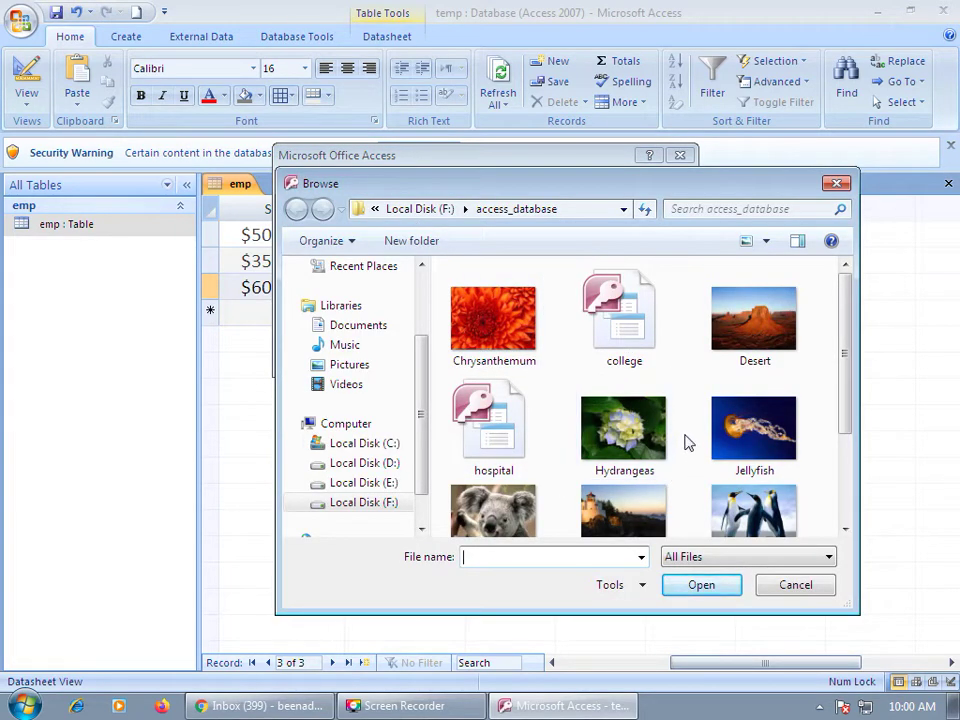
{"action": "left_click_drag", "start_coordinate": [849, 360], "coordinate": [844, 459]}
{"action": "left_click", "coordinate": [760, 490]}
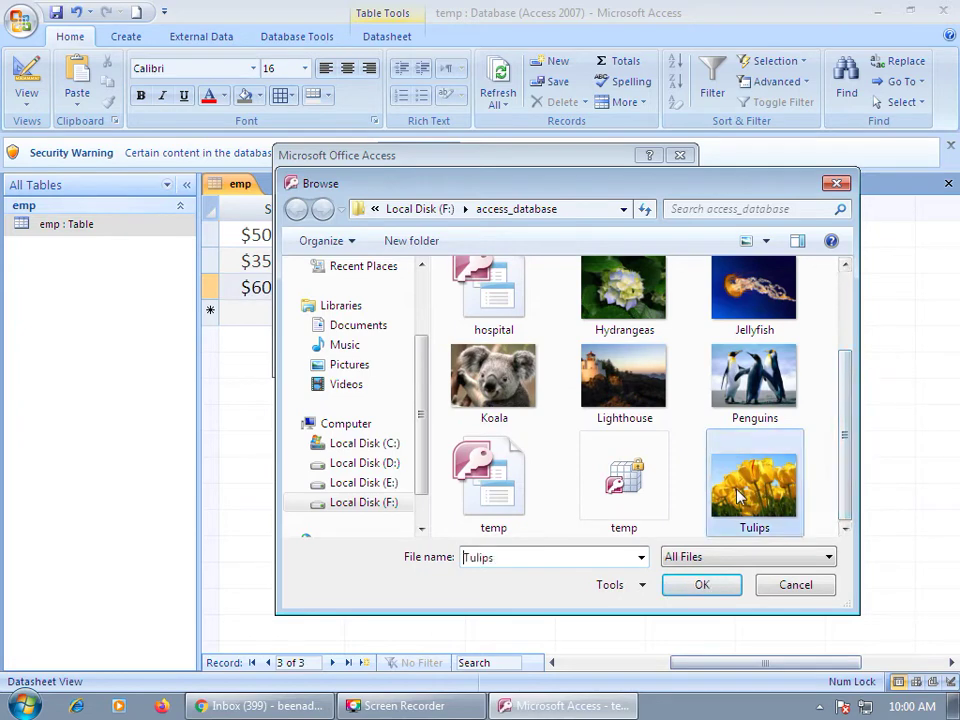
{"action": "left_click", "coordinate": [686, 594]}
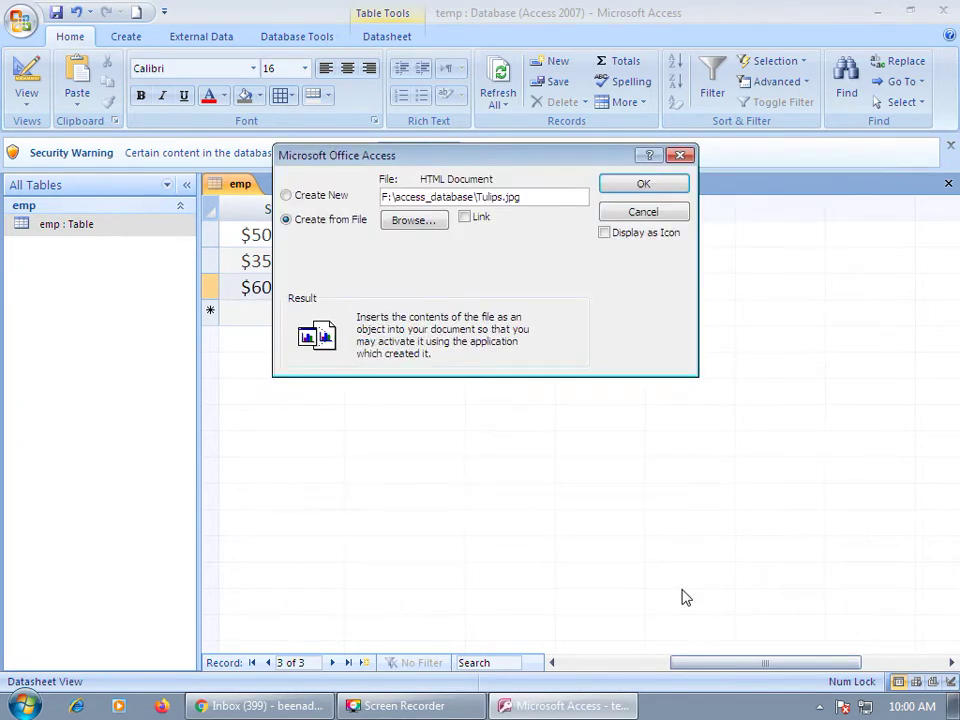
{"action": "left_click", "coordinate": [633, 190]}
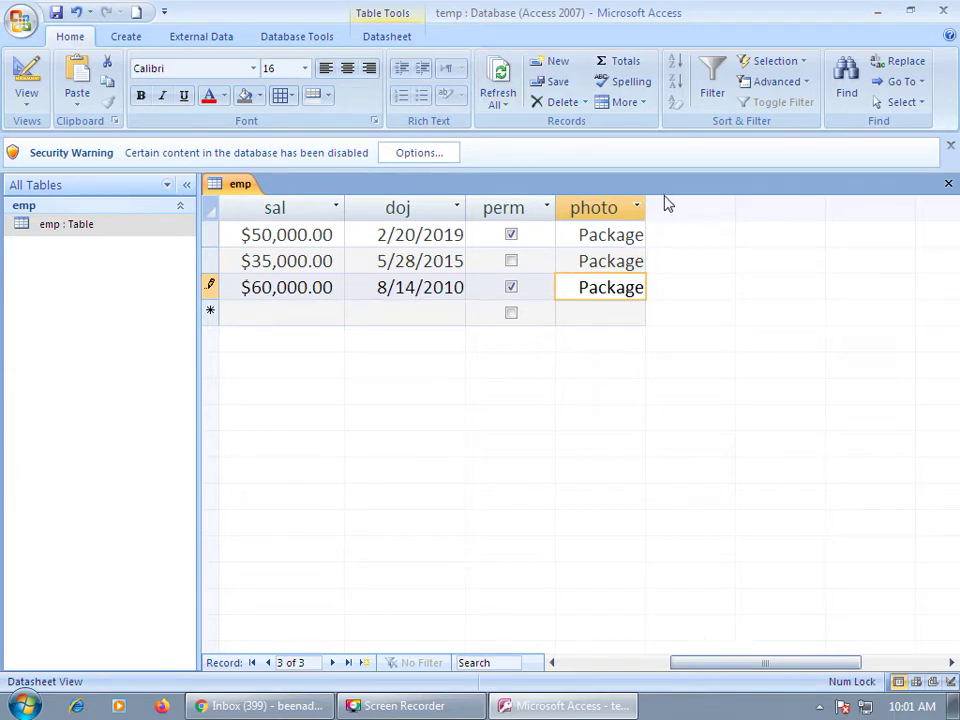
Open the embedded photo objects of the first, second and third records one after another, closing the image viewer each time
{"action": "double_click", "coordinate": [617, 238]}
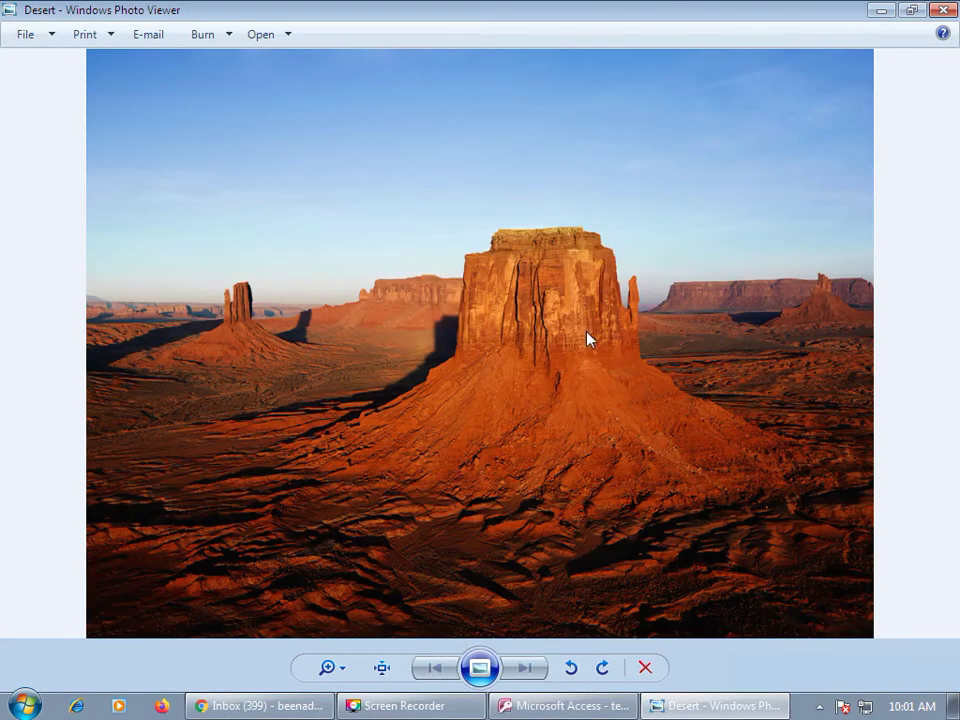
{"action": "left_click", "coordinate": [943, 10]}
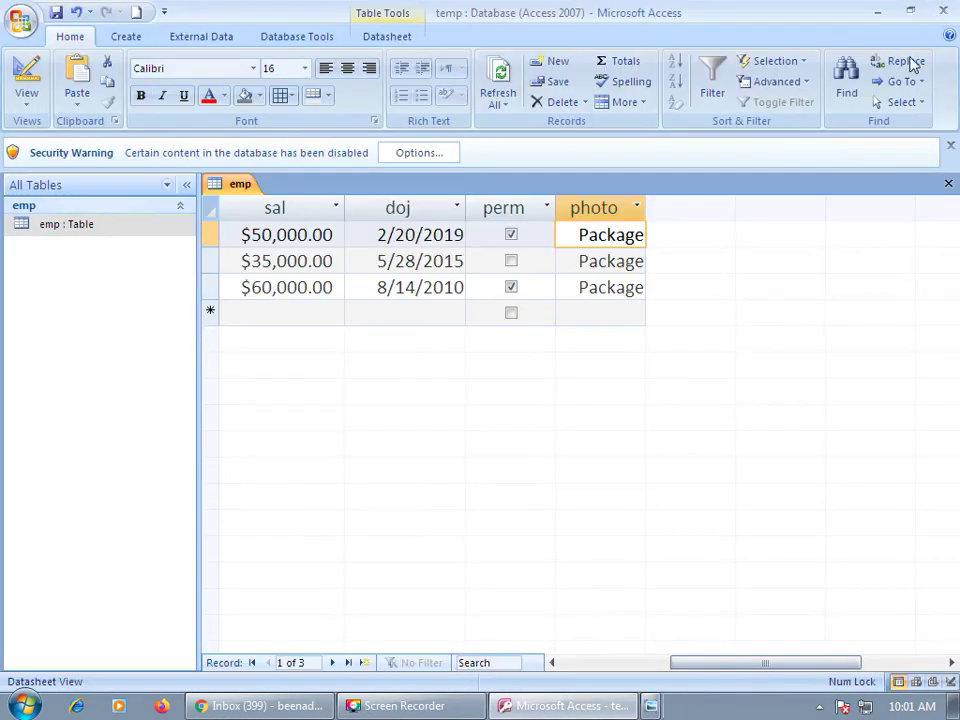
{"action": "double_click", "coordinate": [566, 268]}
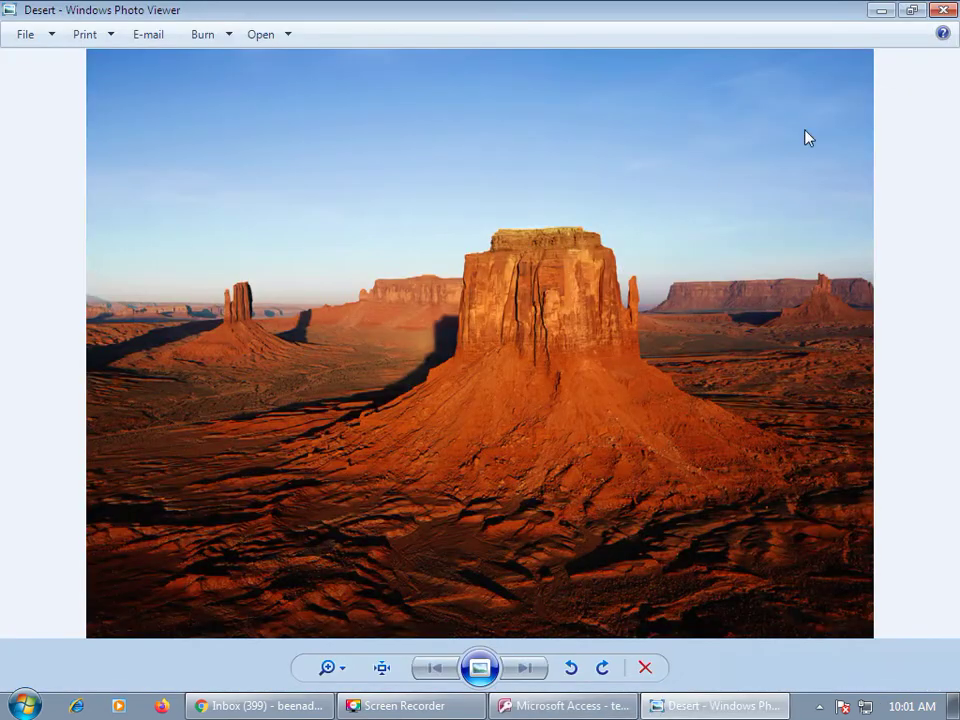
{"action": "left_click", "coordinate": [943, 10]}
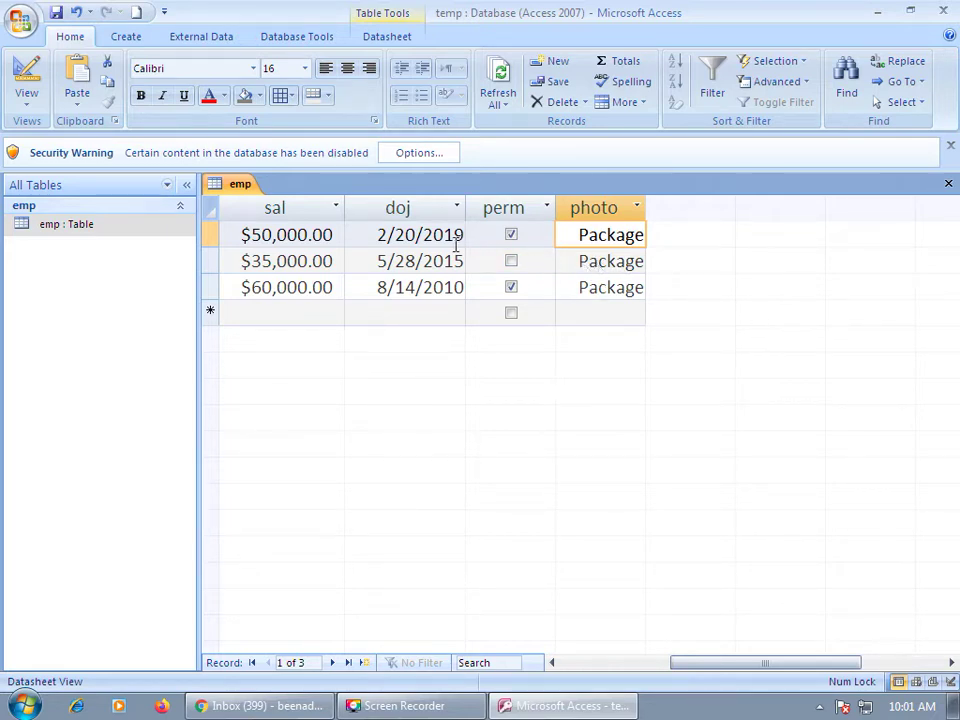
{"action": "double_click", "coordinate": [592, 288]}
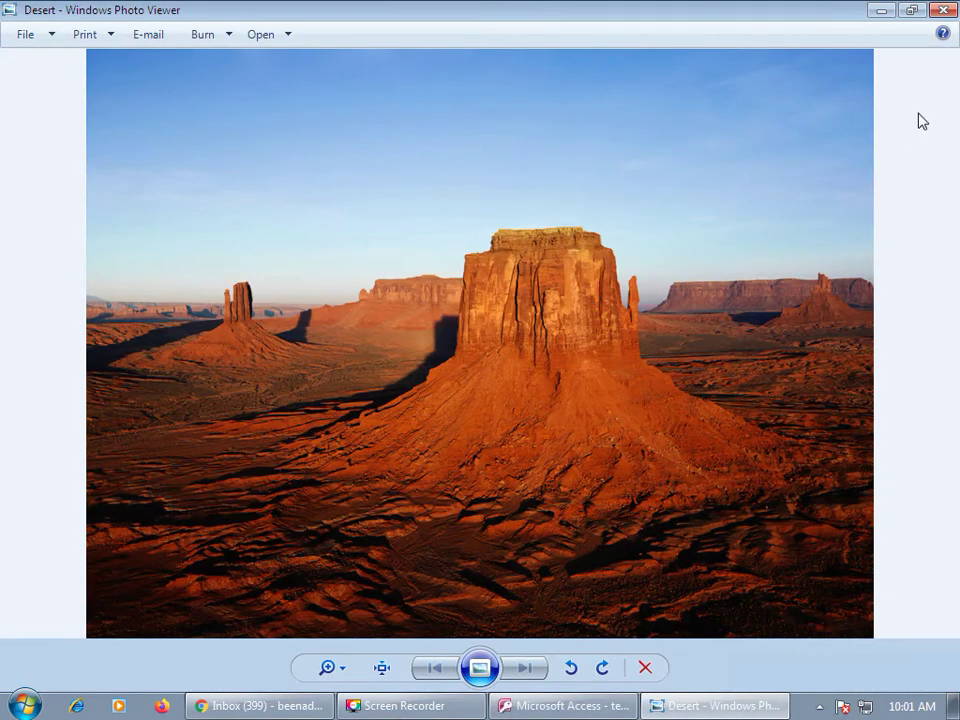
{"action": "left_click", "coordinate": [940, 10]}
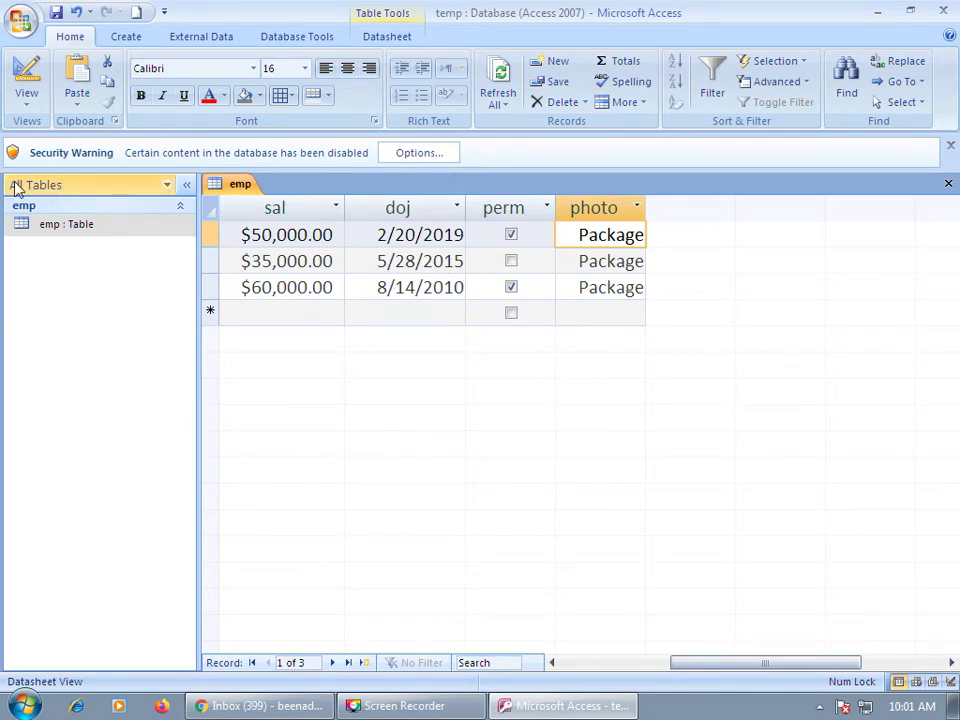
Reload the emp datasheet by switching to Design view and back, and view the third record's photo object
{"action": "left_click", "coordinate": [26, 74]}
{"action": "left_click", "coordinate": [26, 74]}
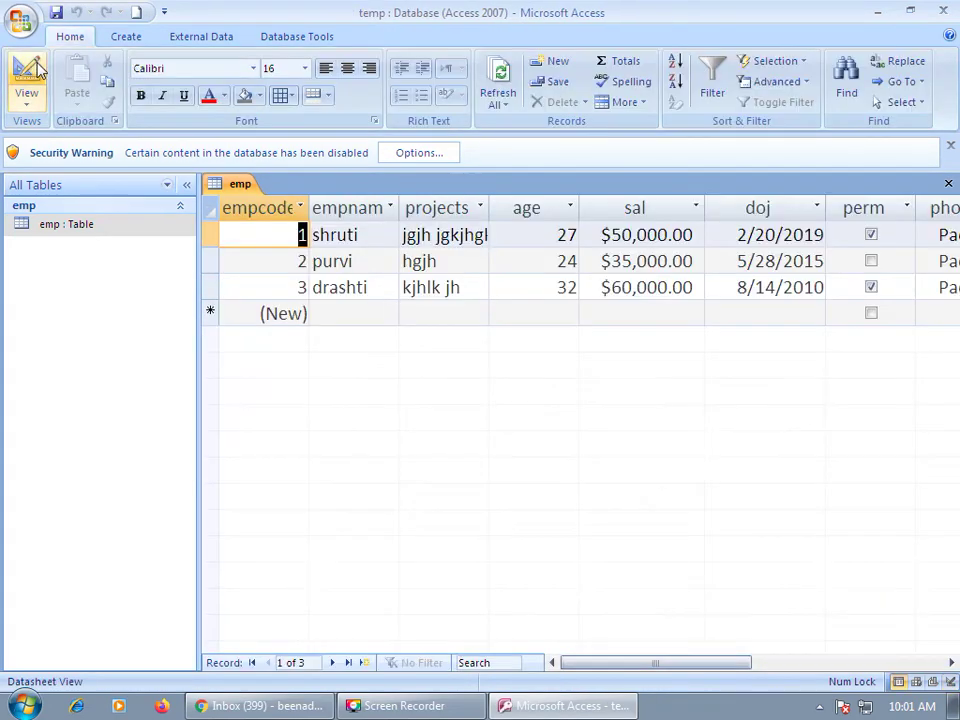
{"action": "left_click_drag", "start_coordinate": [643, 664], "coordinate": [779, 665]}
{"action": "double_click", "coordinate": [469, 295]}
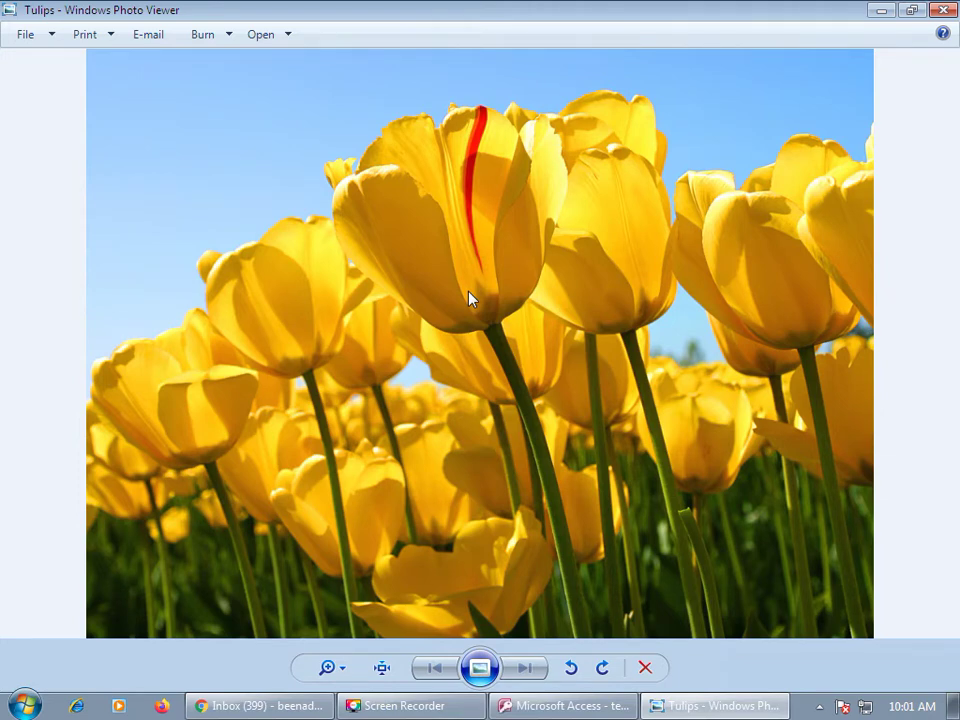
{"action": "left_click", "coordinate": [945, 12]}
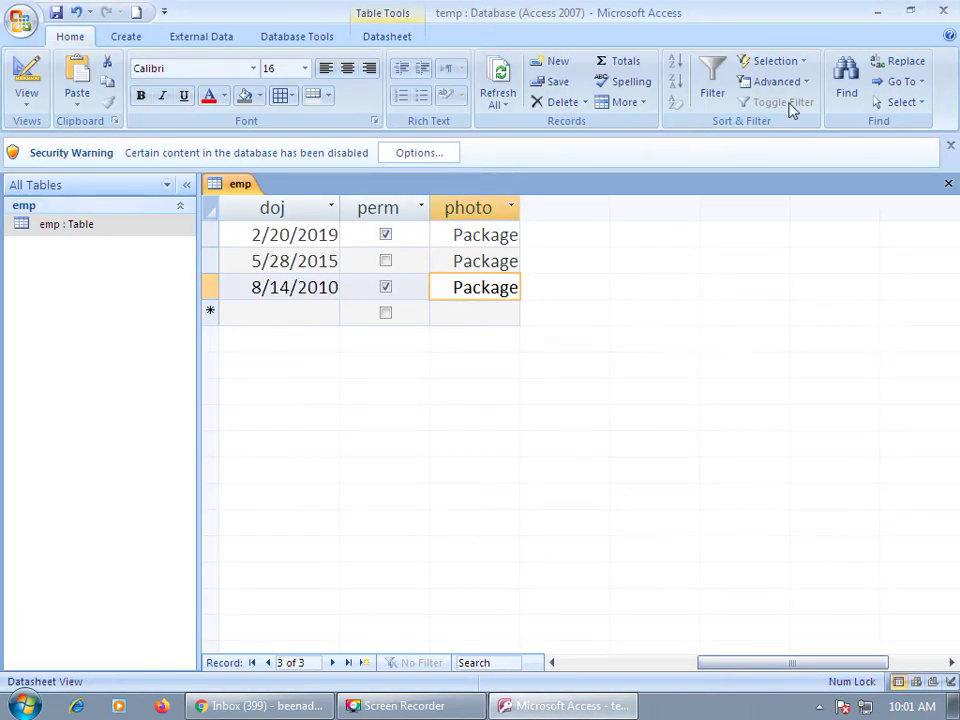
View the second record's photo object, reloading the datasheet through Design view between attempts, and close the image viewer
{"action": "double_click", "coordinate": [455, 262]}
{"action": "left_click", "coordinate": [943, 11]}
{"action": "left_click", "coordinate": [24, 80]}
{"action": "left_click", "coordinate": [24, 80]}
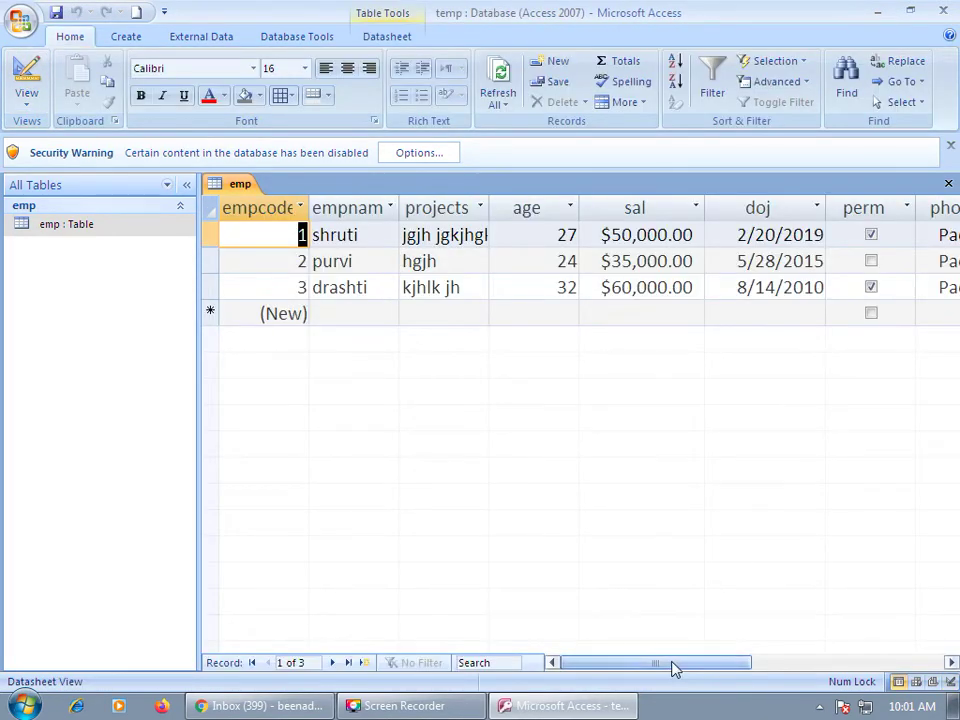
{"action": "left_click_drag", "start_coordinate": [673, 669], "coordinate": [808, 669]}
{"action": "double_click", "coordinate": [480, 261]}
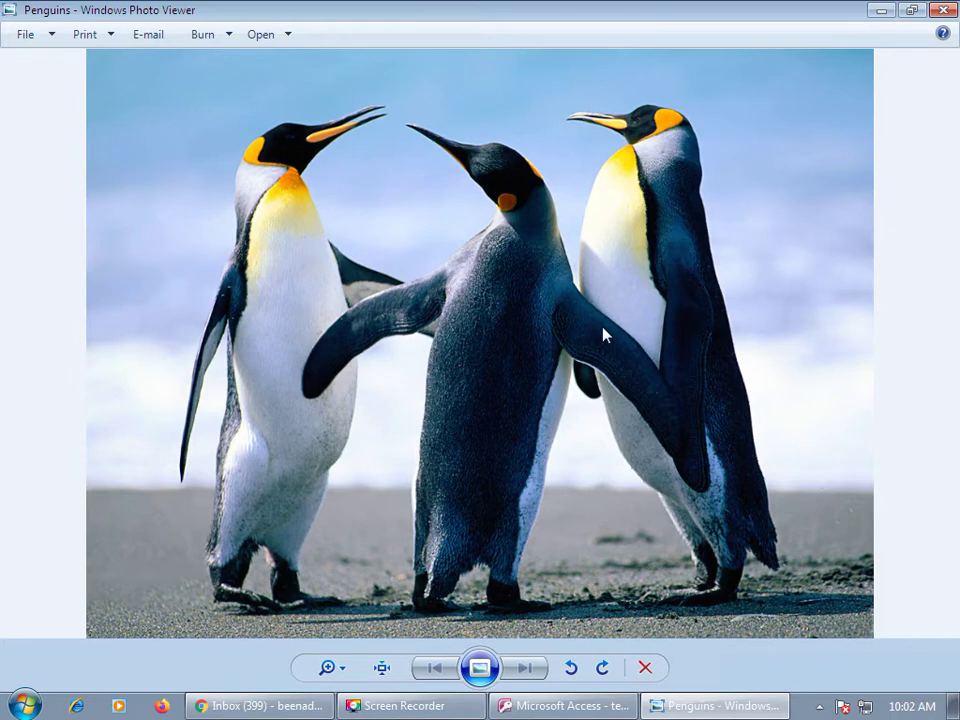
{"action": "left_click", "coordinate": [946, 11]}
{"action": "left_click_drag", "start_coordinate": [720, 664], "coordinate": [574, 664]}
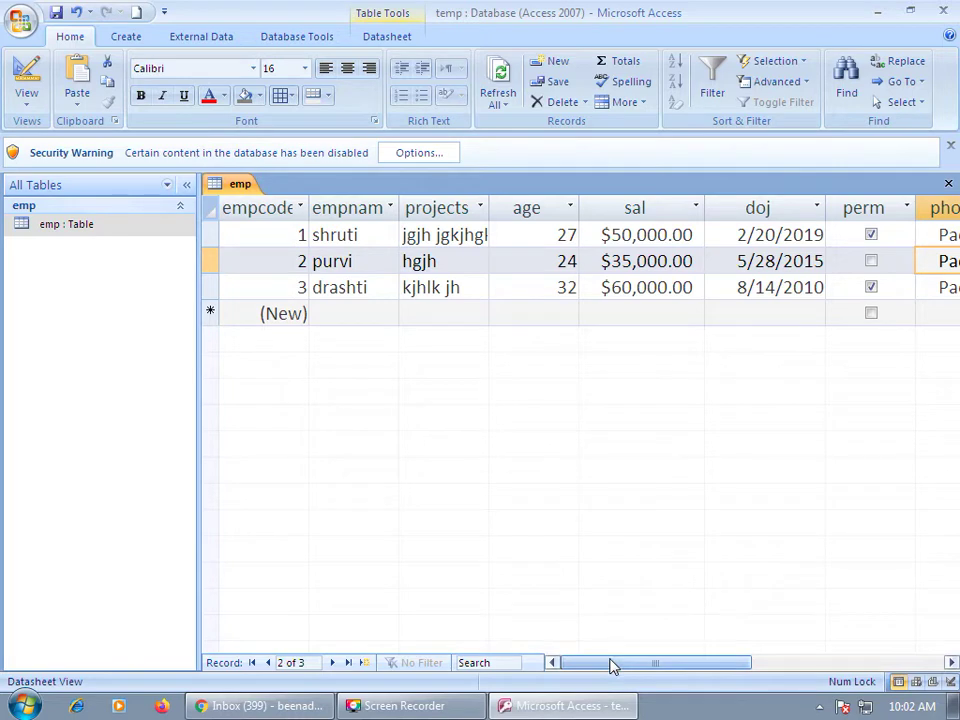
{"action": "left_click_drag", "start_coordinate": [612, 667], "coordinate": [720, 671]}
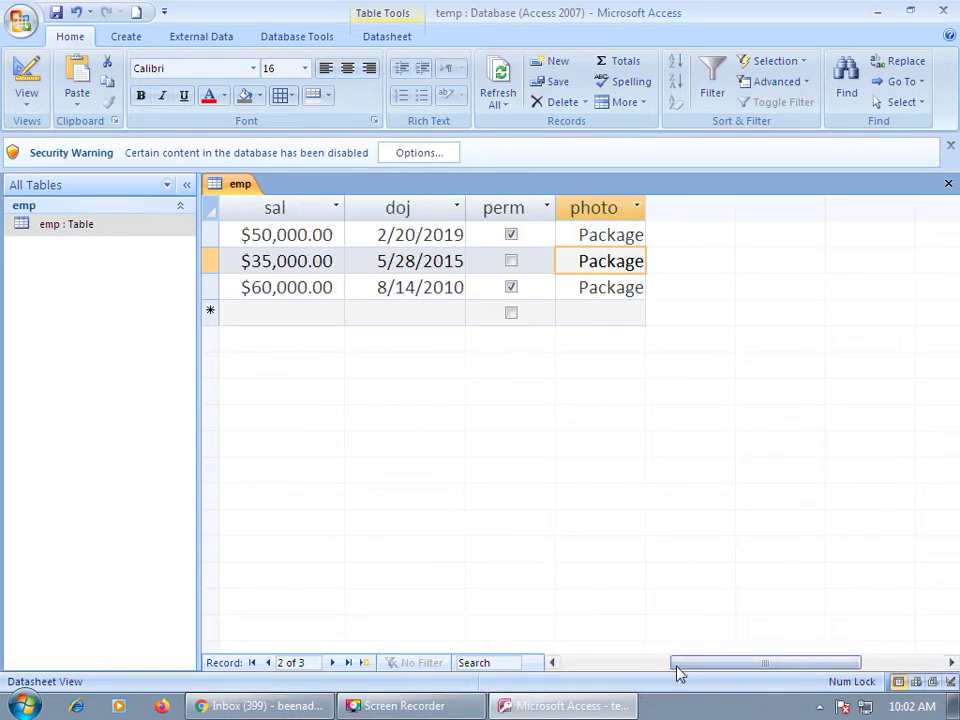
{"action": "left_click_drag", "start_coordinate": [681, 670], "coordinate": [572, 669]}
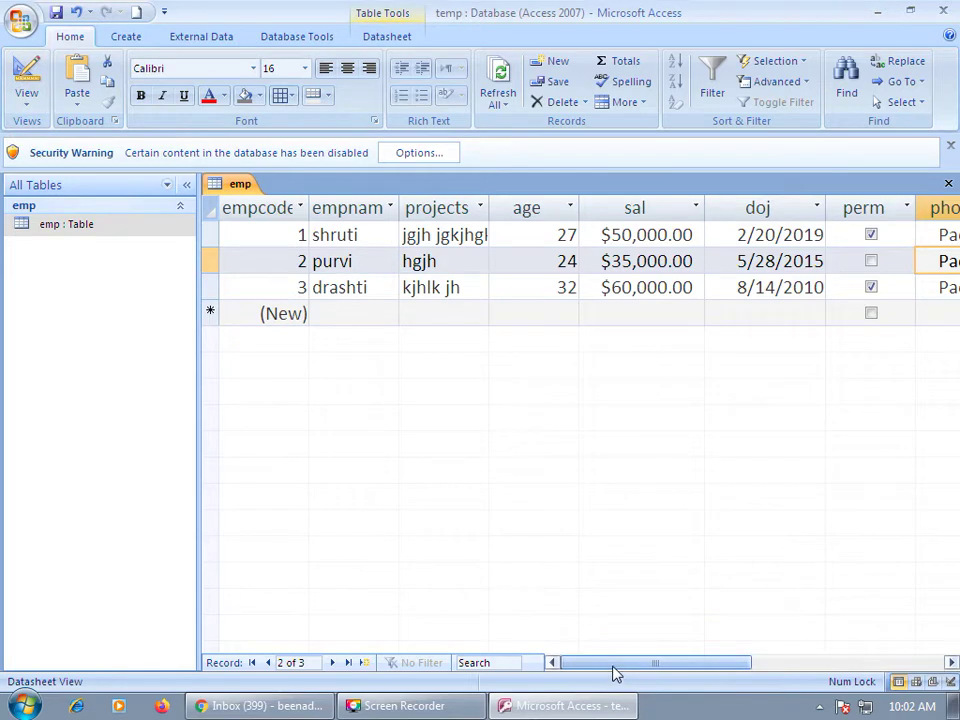
{"action": "left_click_drag", "start_coordinate": [616, 674], "coordinate": [707, 675]}
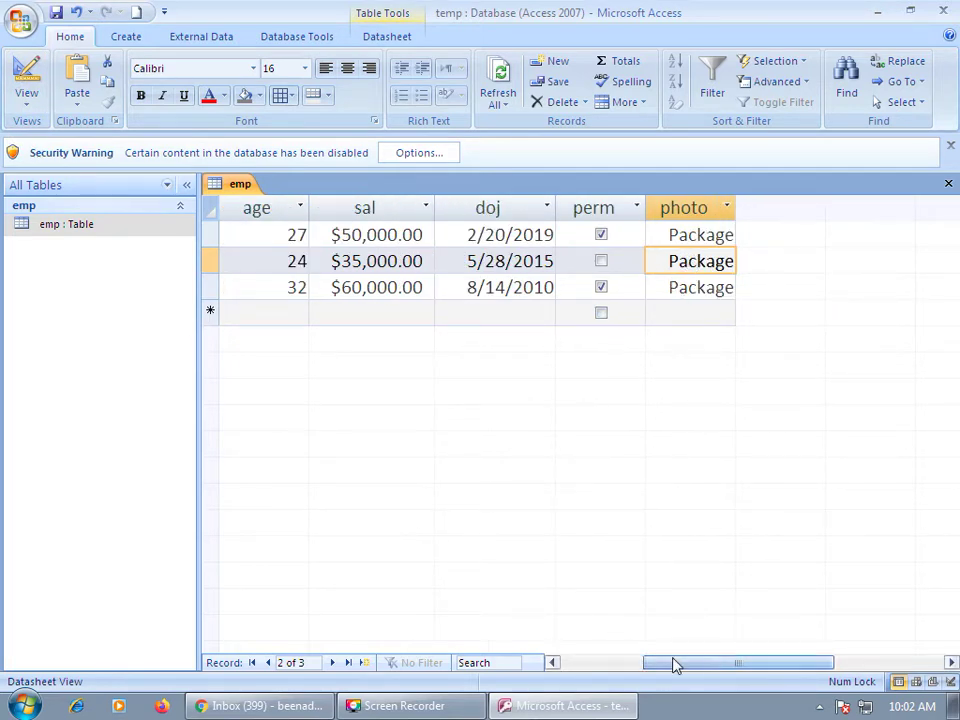
{"action": "left_click_drag", "start_coordinate": [666, 671], "coordinate": [528, 670]}
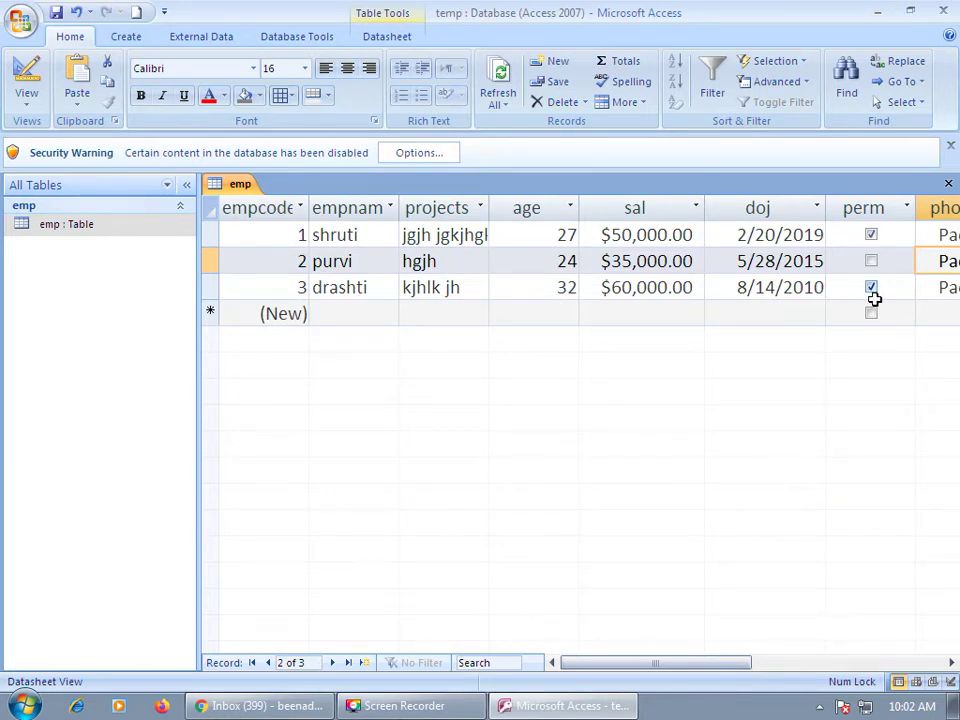
Reload the emp datasheet and start a fourth record with the employee's name and "adl fasld fa" as projects
{"action": "left_click", "coordinate": [24, 80]}
{"action": "left_click", "coordinate": [23, 83]}
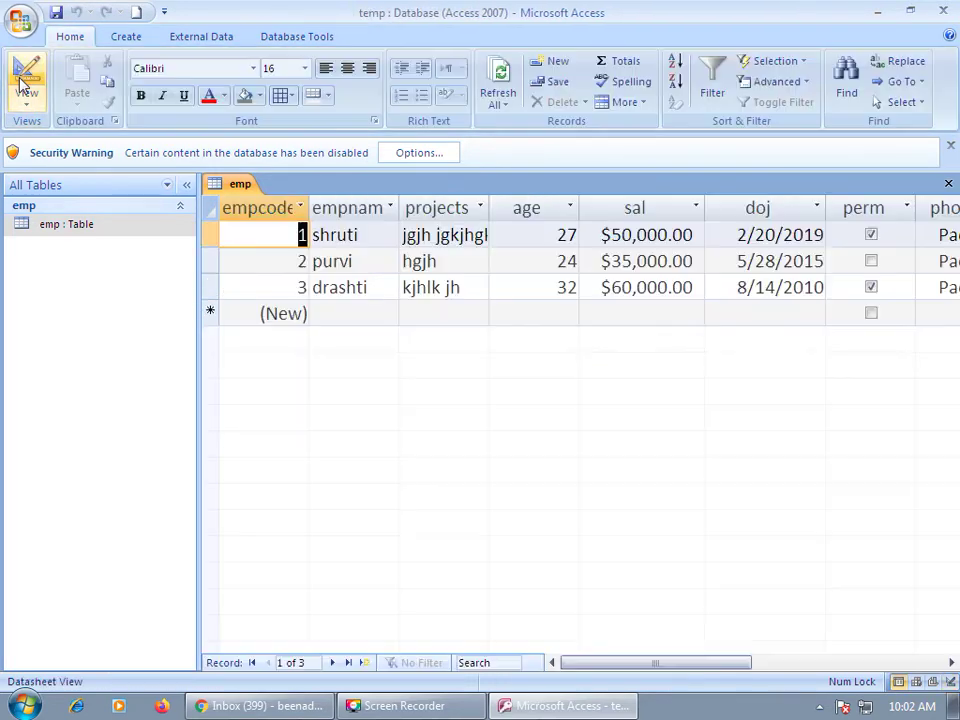
{"action": "left_click", "coordinate": [330, 313]}
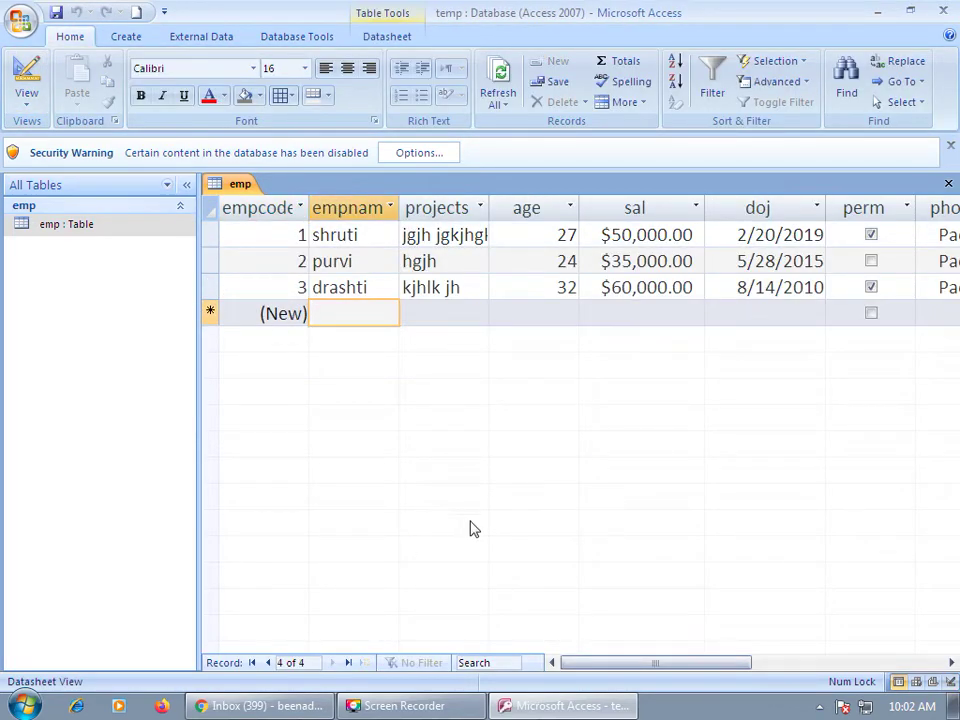
{"action": "type", "text": "dhara"}
{"action": "key", "text": "Tab"}
{"action": "type", "text": "adl fasld fa"}
{"action": "key", "text": "Tab"}
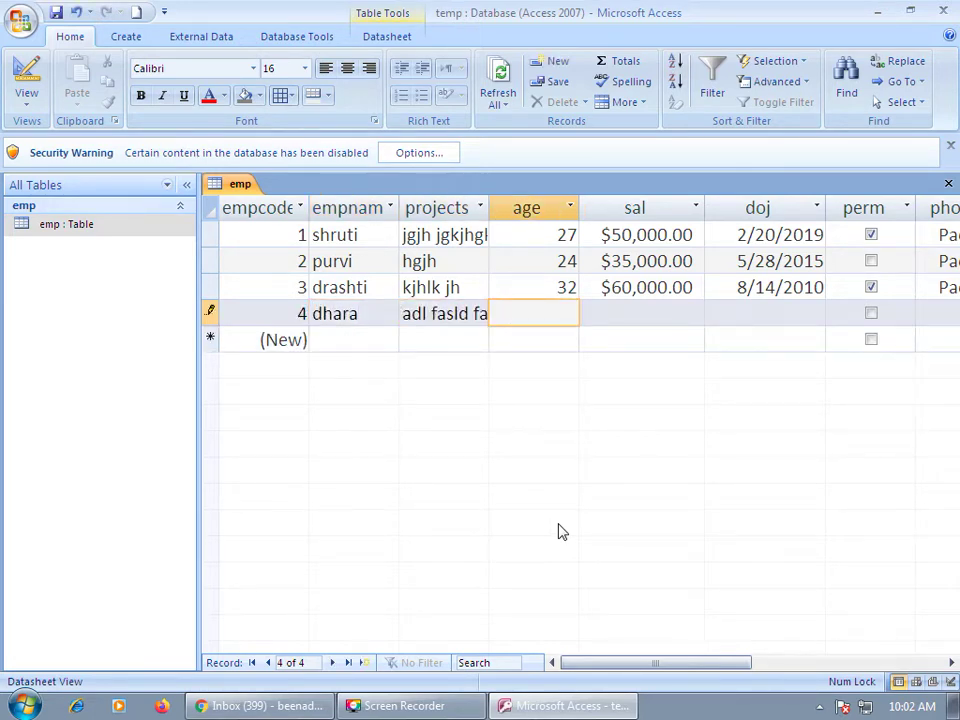
Fill in the fourth record with age 20, sal 24,000 and doj 9/25/2020, leaving perm unchecked
{"action": "type", "text": "20"}
{"action": "key", "text": "Tab"}
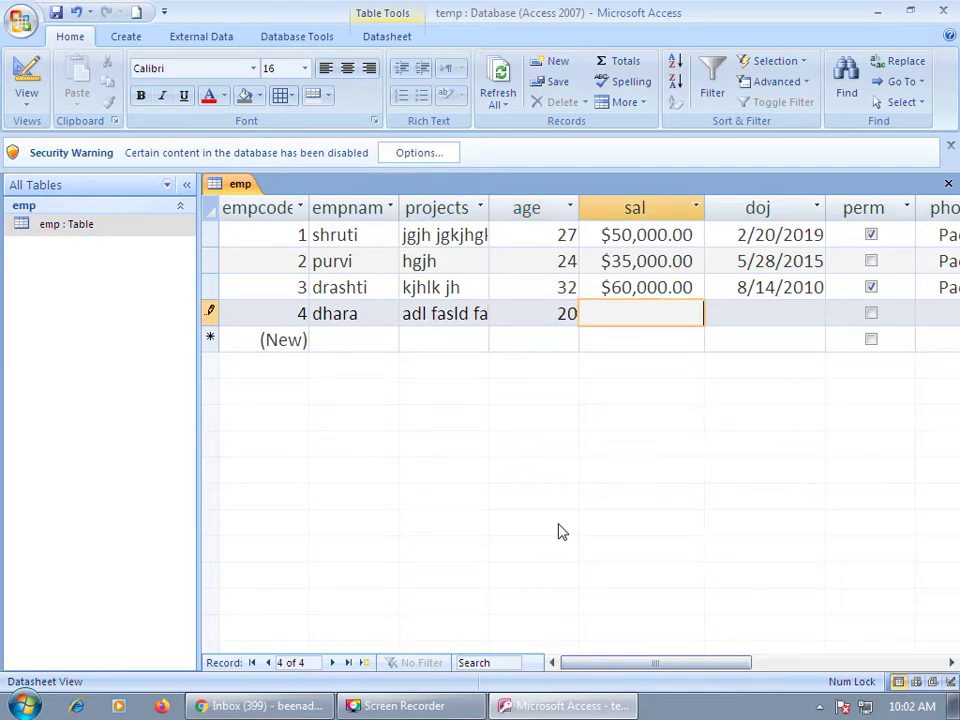
{"action": "type", "text": "24,000"}
{"action": "key", "text": "Tab"}
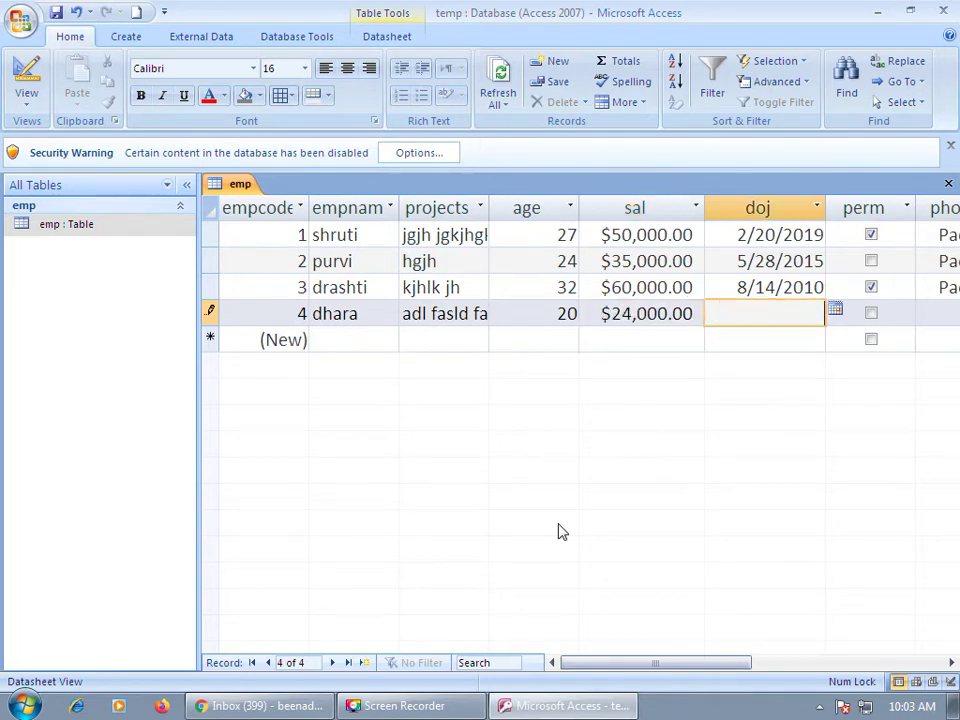
{"action": "type", "text": "9/25/2020"}
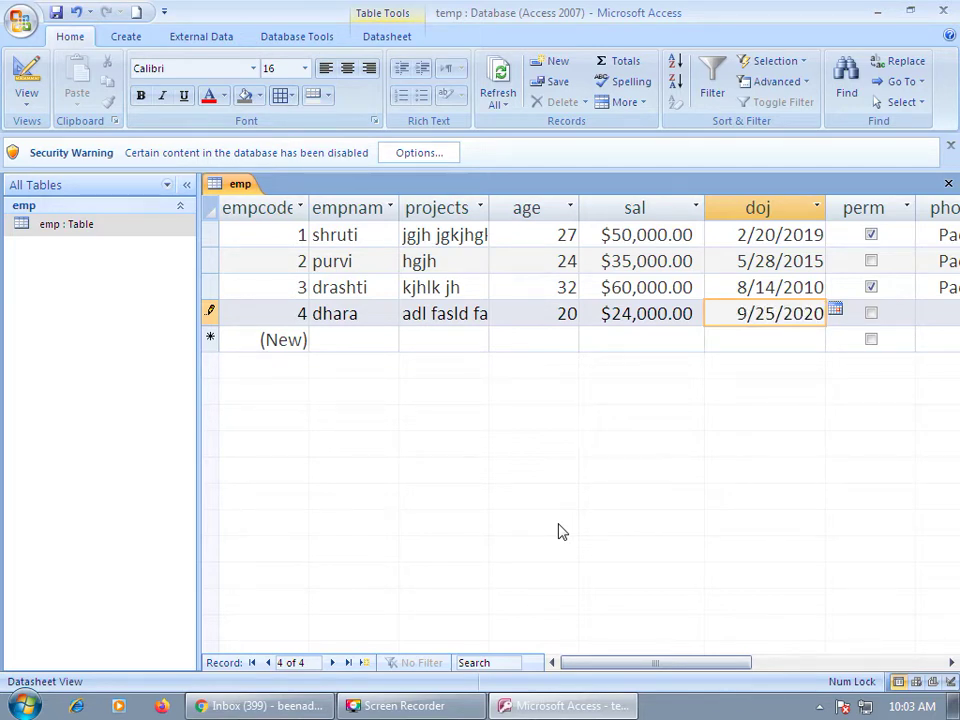
{"action": "key", "text": "Tab"}
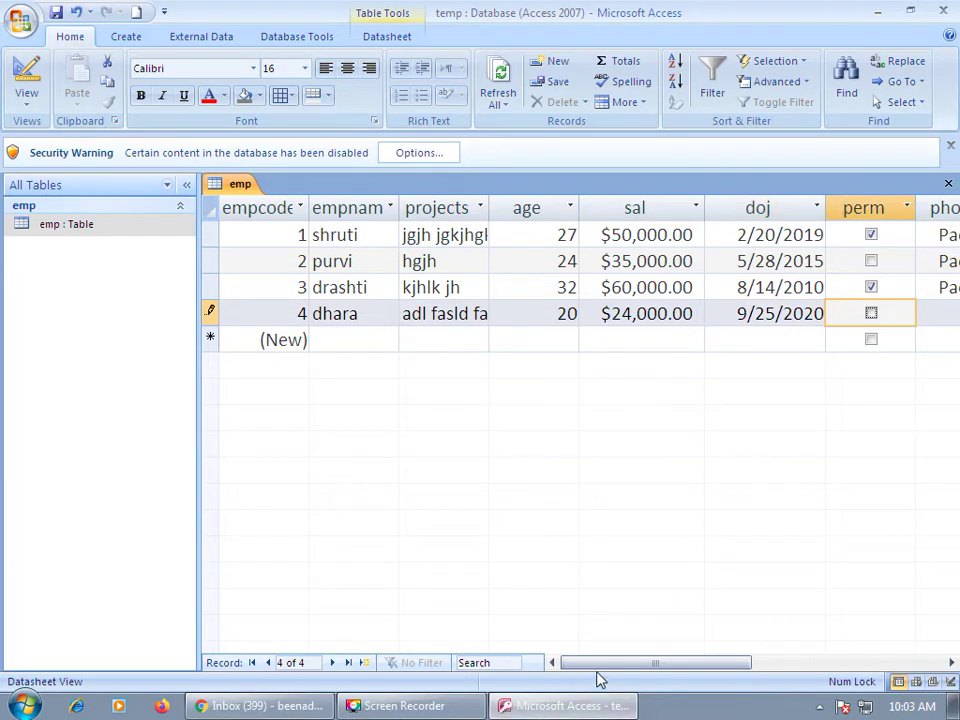
Create a new Bitmap Image object in the fourth record's photo field and enlarge its canvas to about 752 × 416 px
{"action": "left_click_drag", "start_coordinate": [604, 665], "coordinate": [667, 667]}
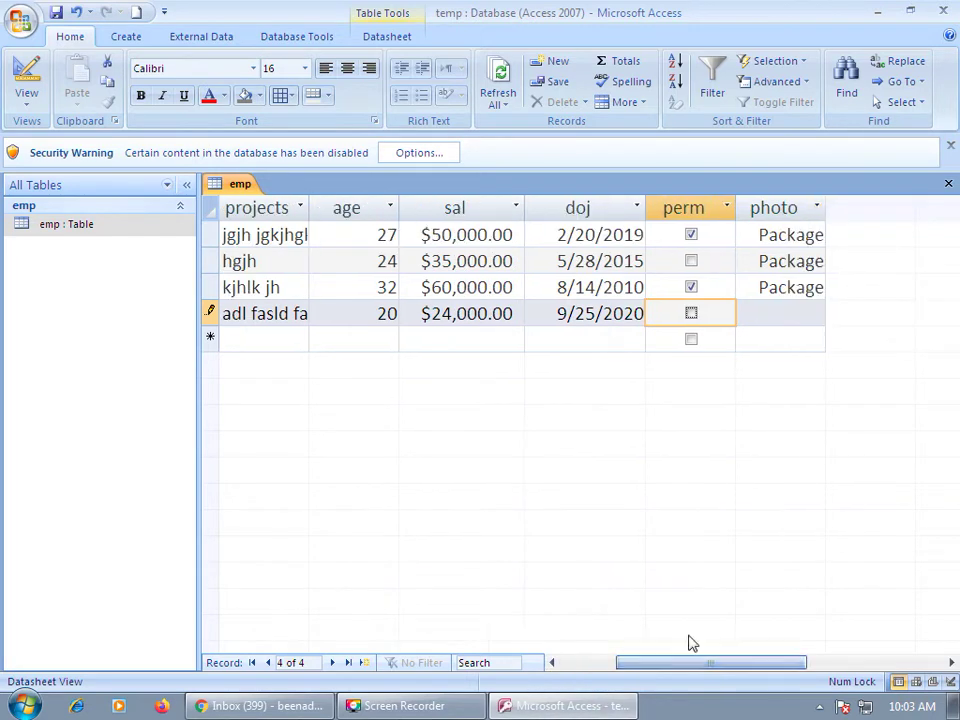
{"action": "right_click", "coordinate": [765, 316]}
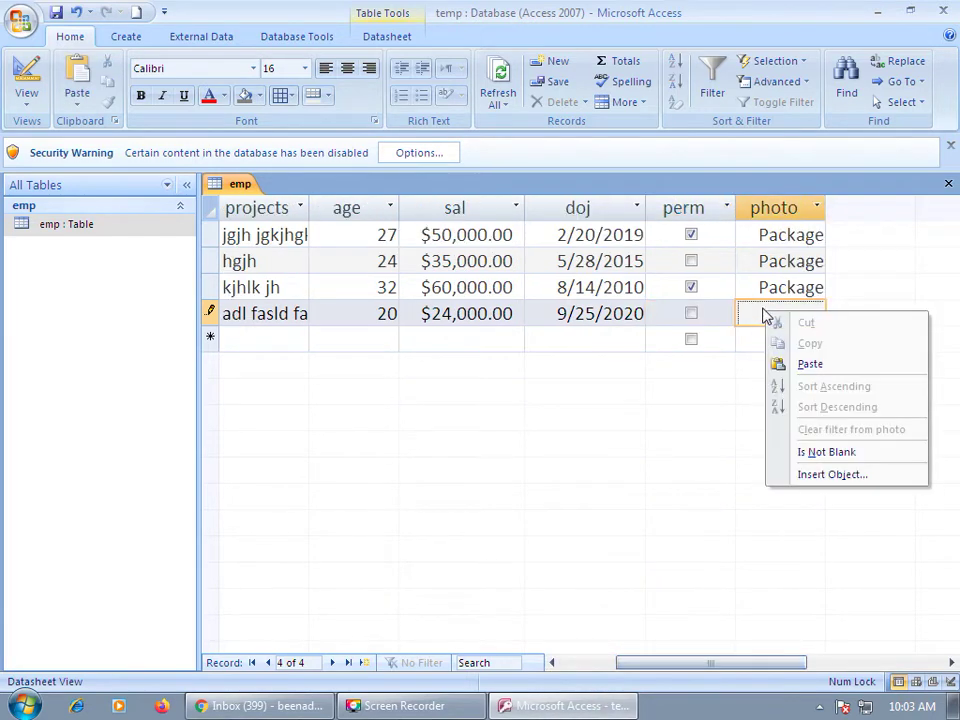
{"action": "left_click", "coordinate": [833, 474]}
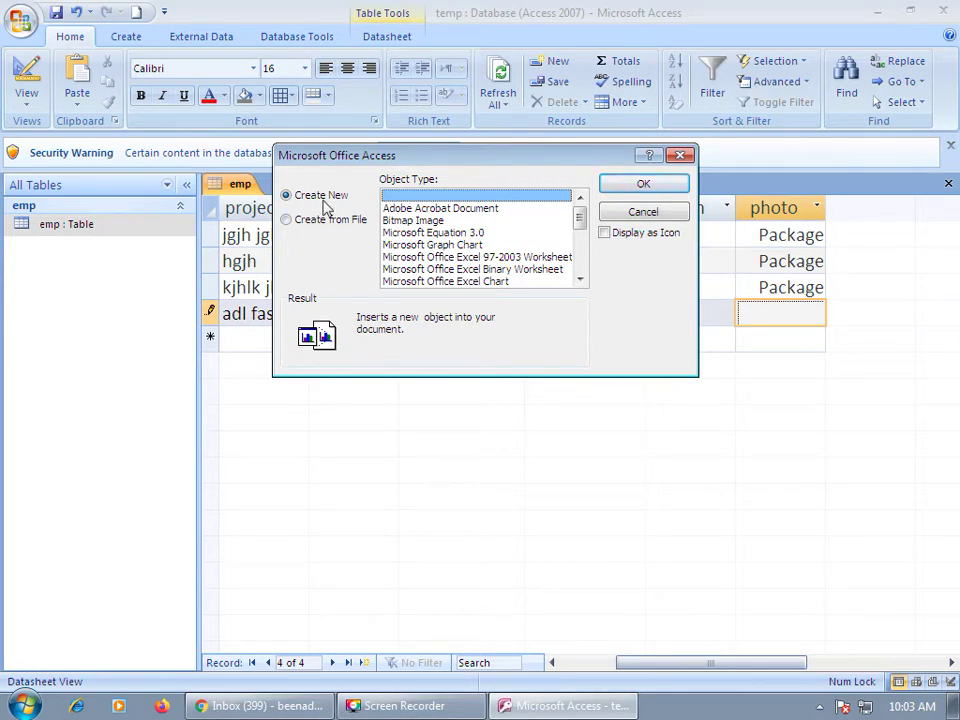
{"action": "left_click", "coordinate": [411, 221]}
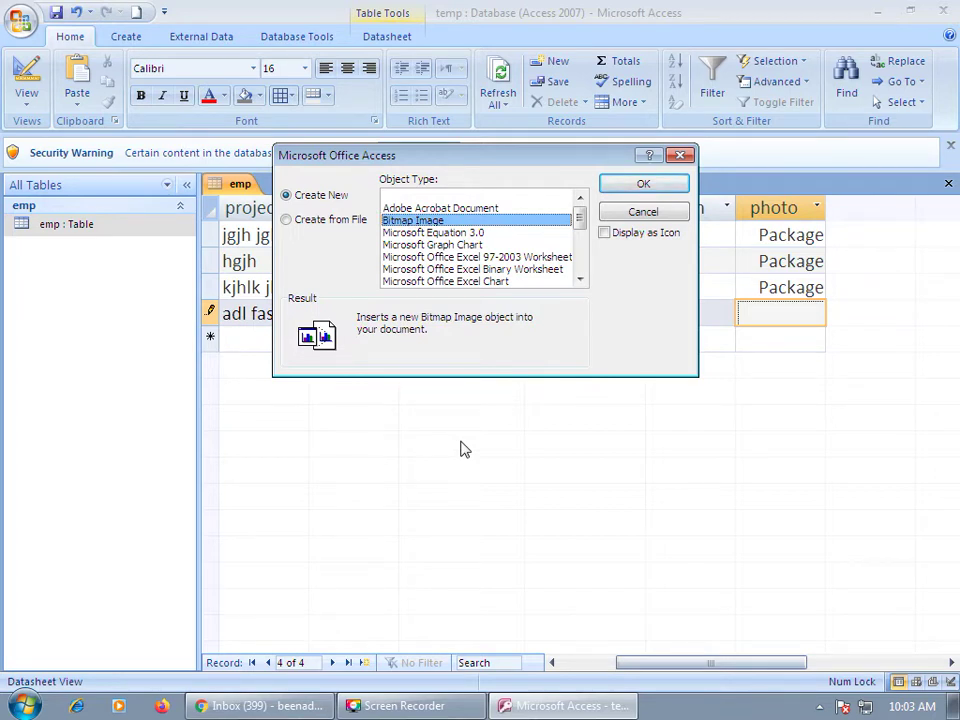
{"action": "left_click", "coordinate": [640, 185]}
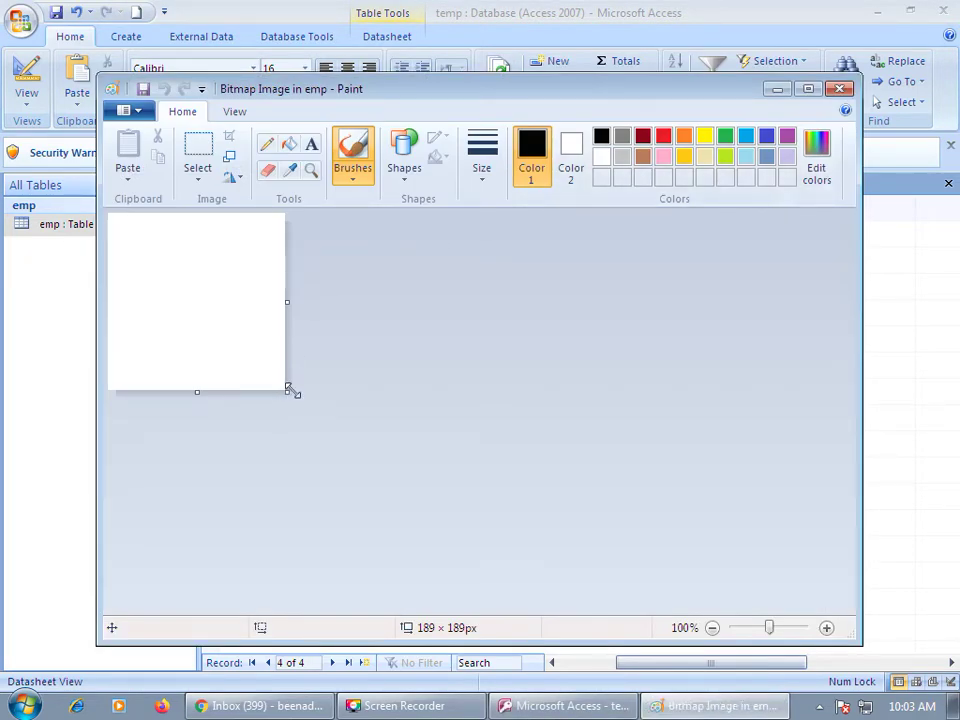
{"action": "left_click_drag", "start_coordinate": [285, 393], "coordinate": [812, 603]}
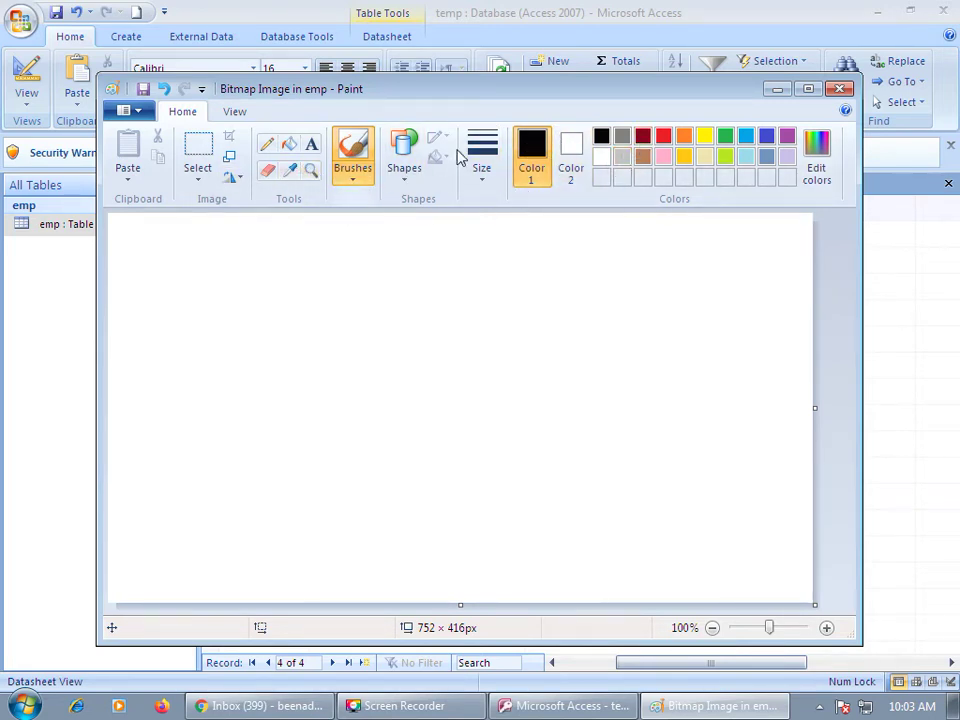
Draw a dark red ellipse about 379 × 244 px in the middle of the canvas
{"action": "left_click", "coordinate": [398, 186]}
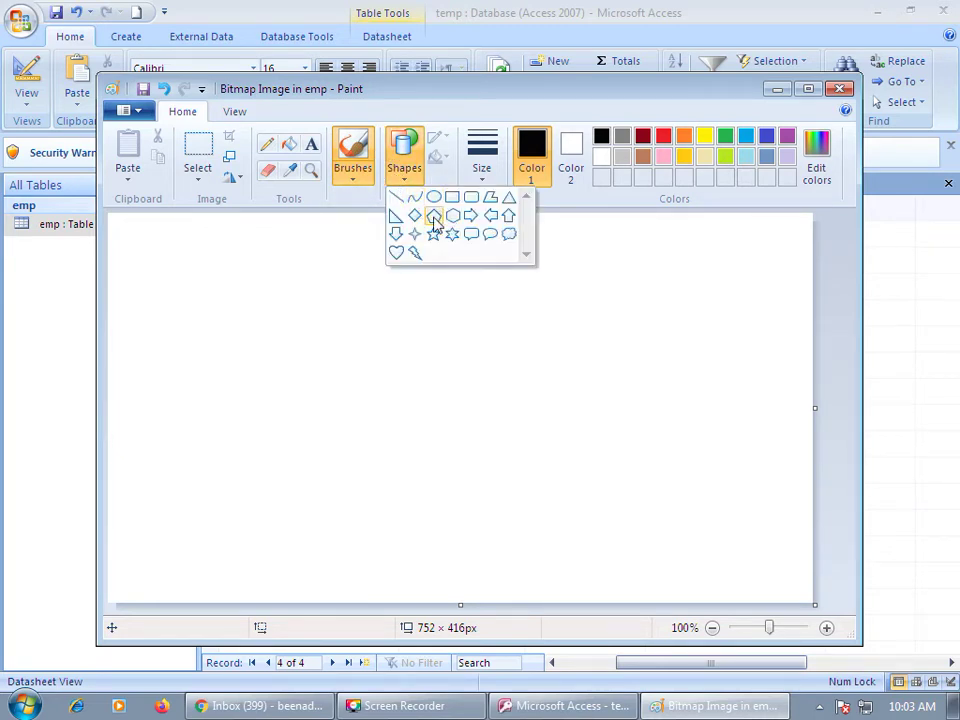
{"action": "left_click", "coordinate": [433, 198]}
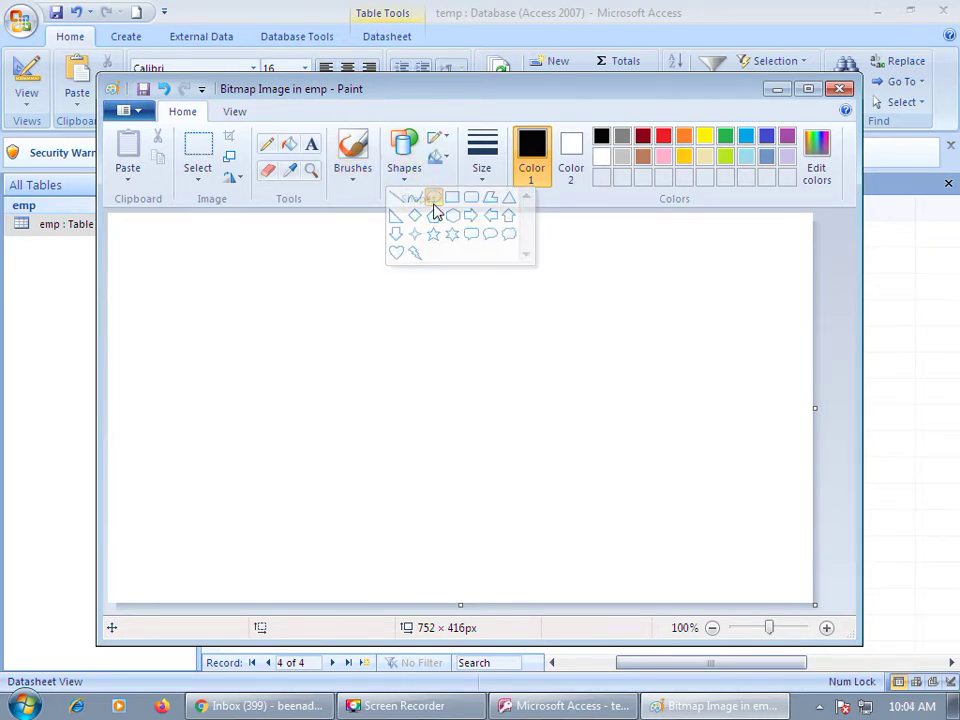
{"action": "left_click", "coordinate": [641, 137]}
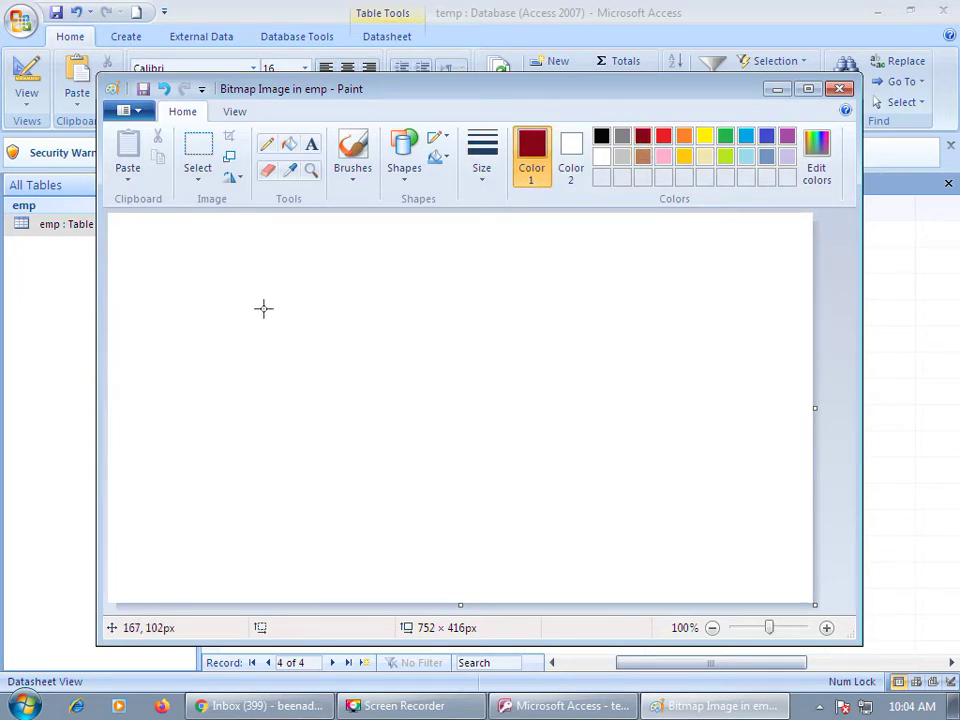
{"action": "left_click_drag", "start_coordinate": [252, 280], "coordinate": [606, 508]}
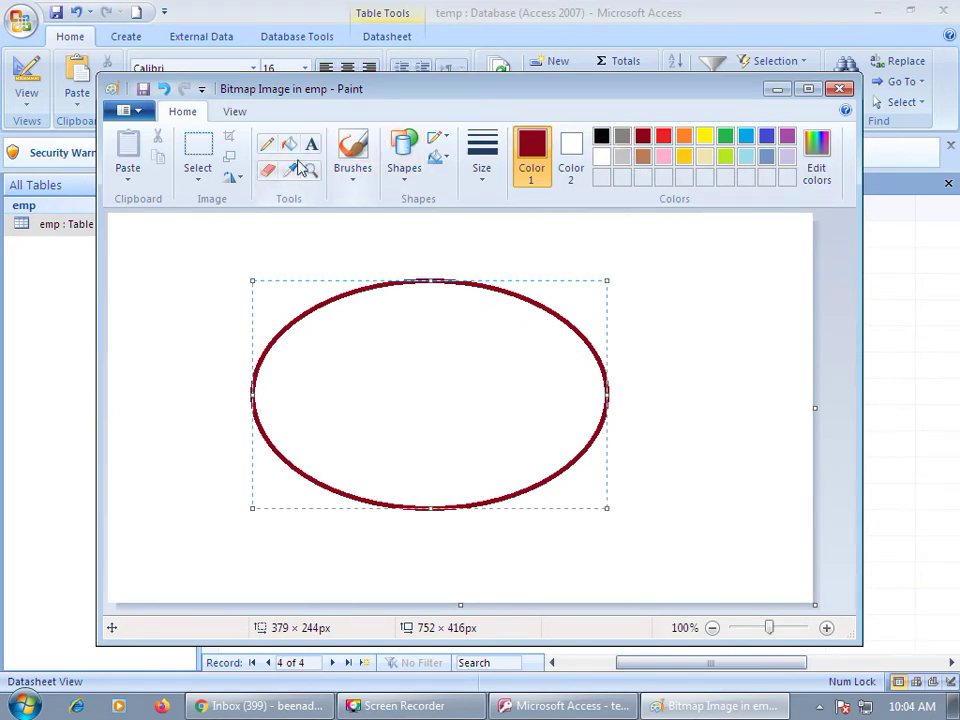
Set Color 2 to yellow and draw a dark red hexagon about 179 × 111 px inside the ellipse
{"action": "left_click", "coordinate": [406, 178]}
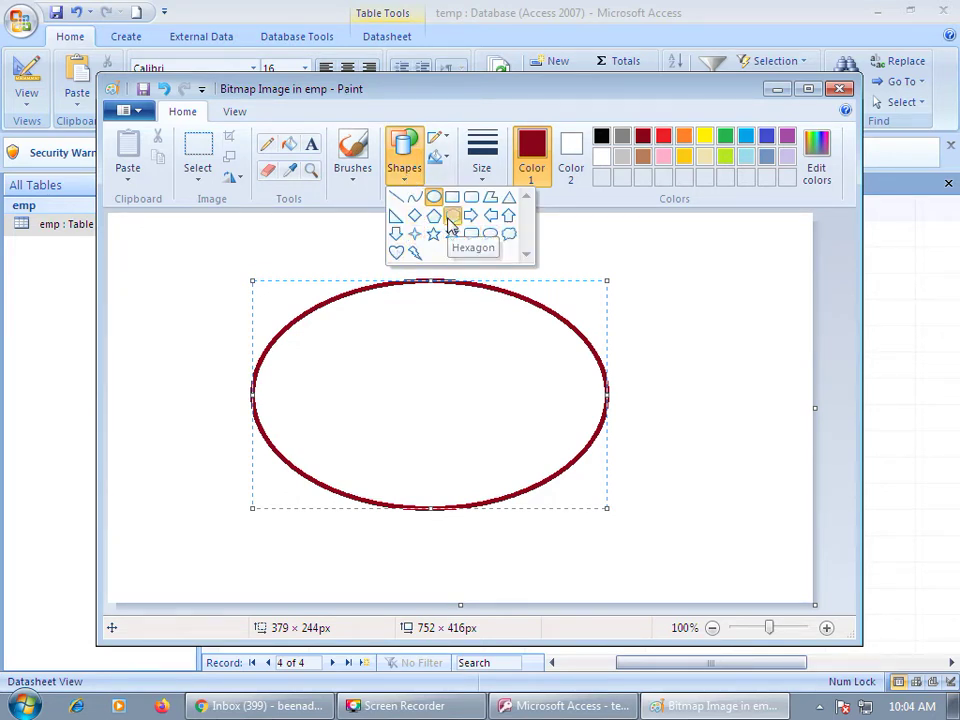
{"action": "left_click", "coordinate": [555, 199]}
{"action": "left_click", "coordinate": [571, 165]}
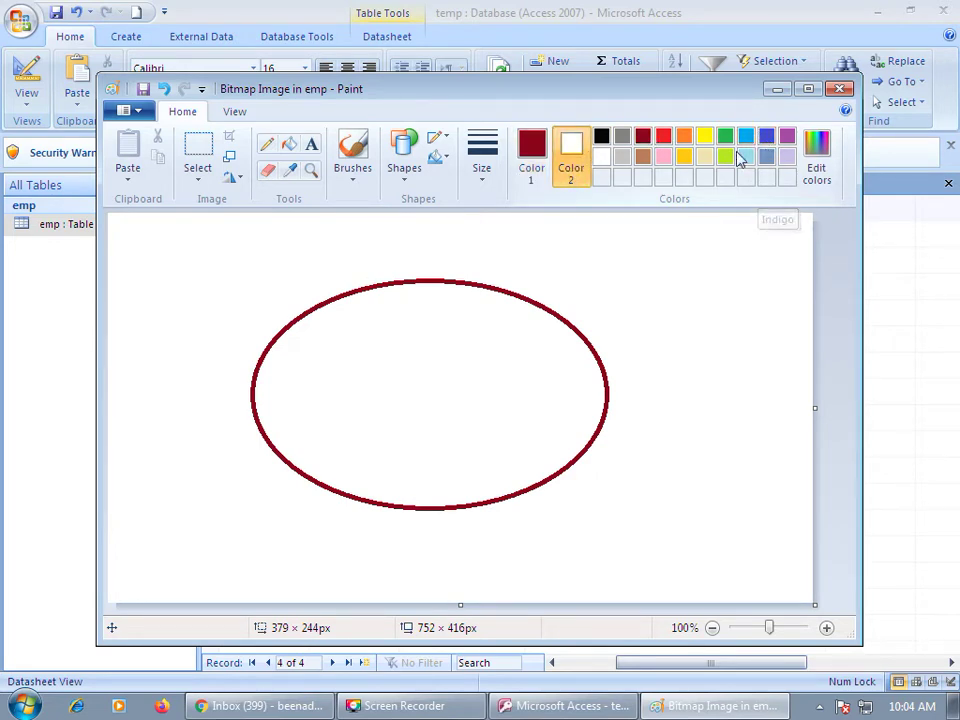
{"action": "left_click", "coordinate": [705, 138]}
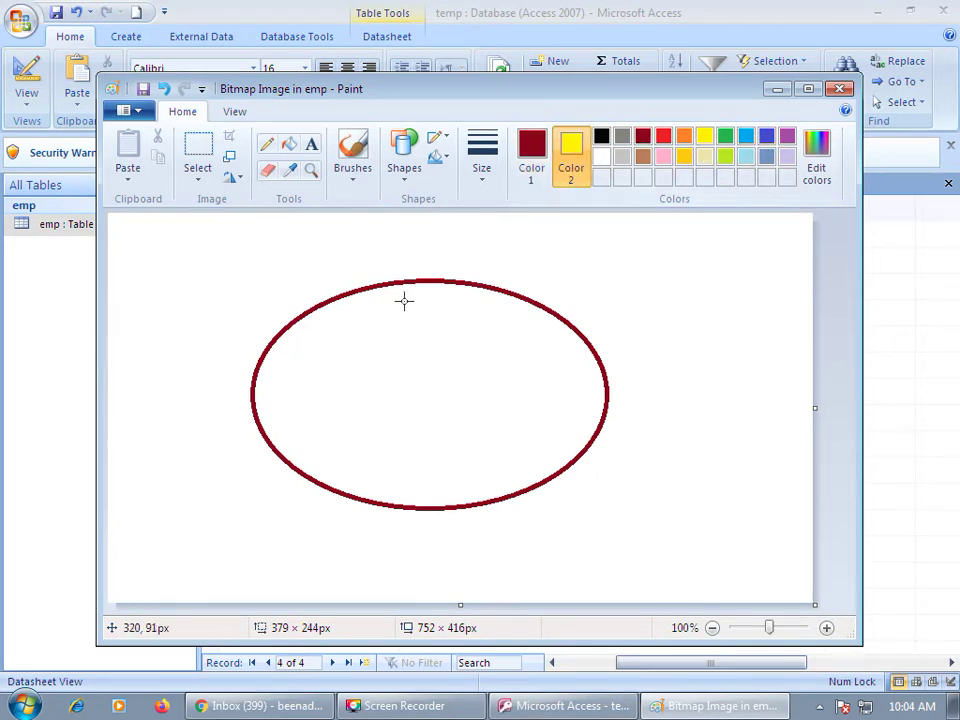
{"action": "left_click_drag", "start_coordinate": [369, 328], "coordinate": [538, 432]}
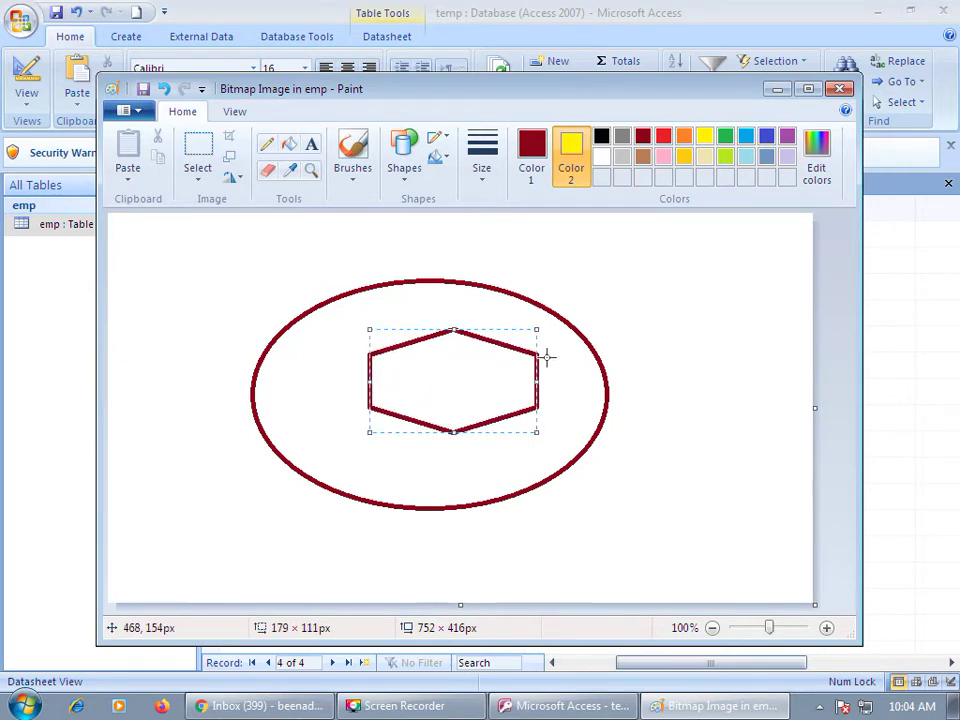
Thicken the hexagon's outline to the thickest line size and deselect the shape
{"action": "left_click", "coordinate": [531, 148]}
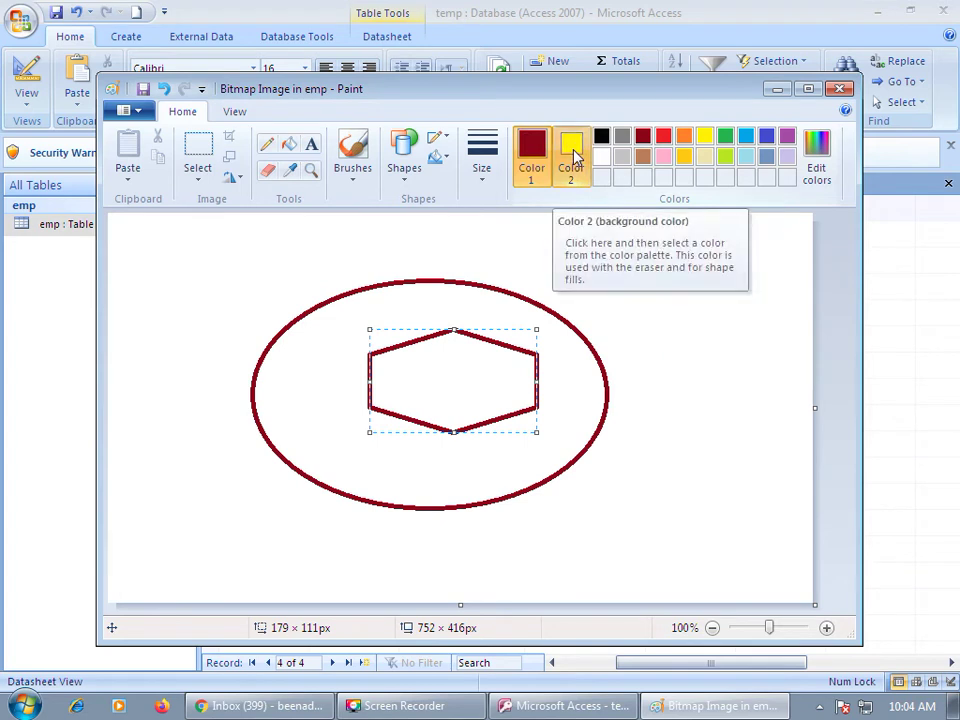
{"action": "left_click", "coordinate": [573, 156]}
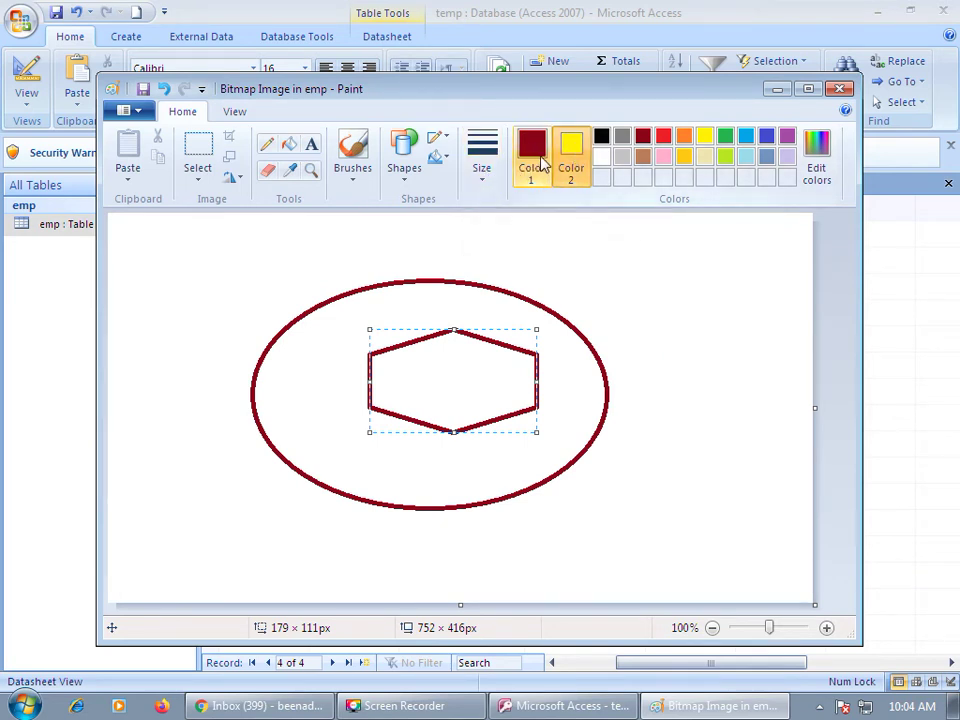
{"action": "left_click", "coordinate": [483, 180]}
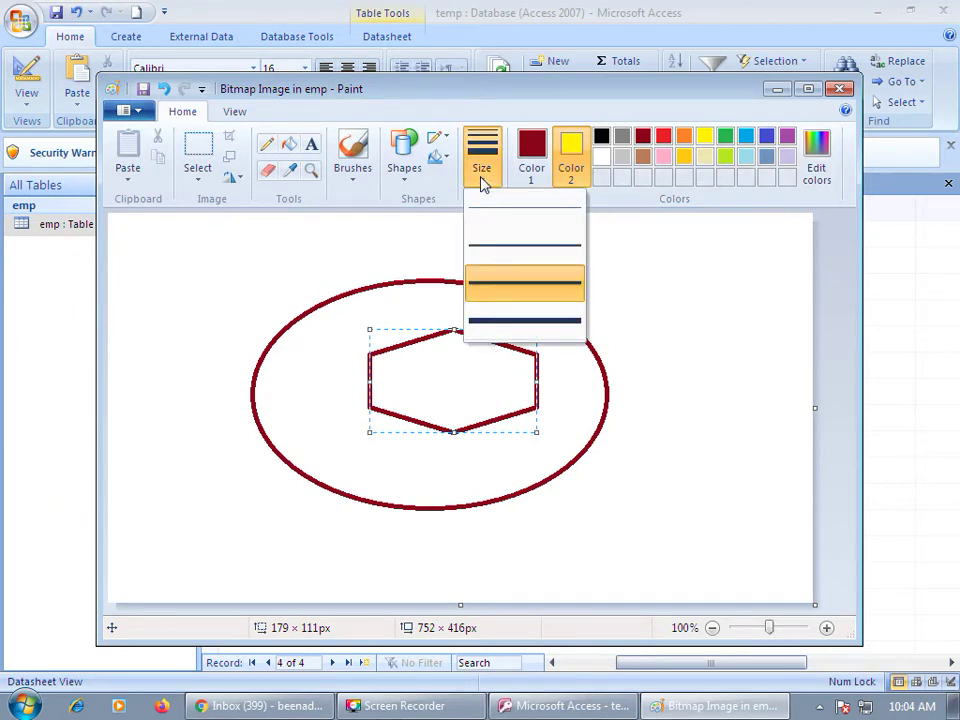
{"action": "left_click", "coordinate": [522, 300]}
{"action": "left_click", "coordinate": [607, 256]}
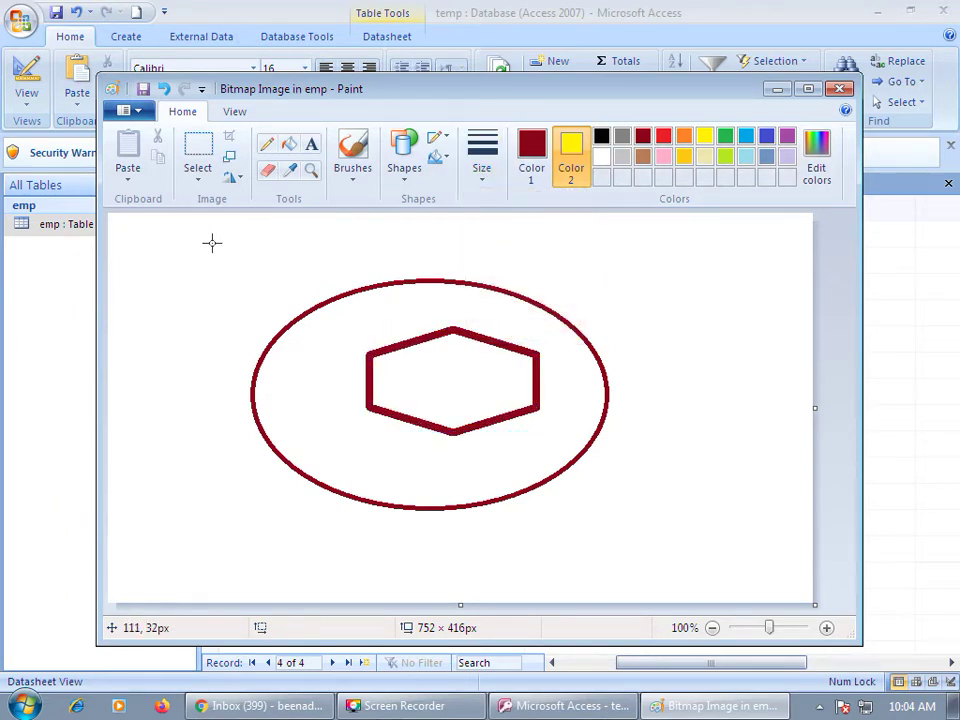
Draw a yellow right triangle about 86 × 34 px inside the hexagon and close the drawing to return to the emp datasheet
{"action": "left_click", "coordinate": [543, 147]}
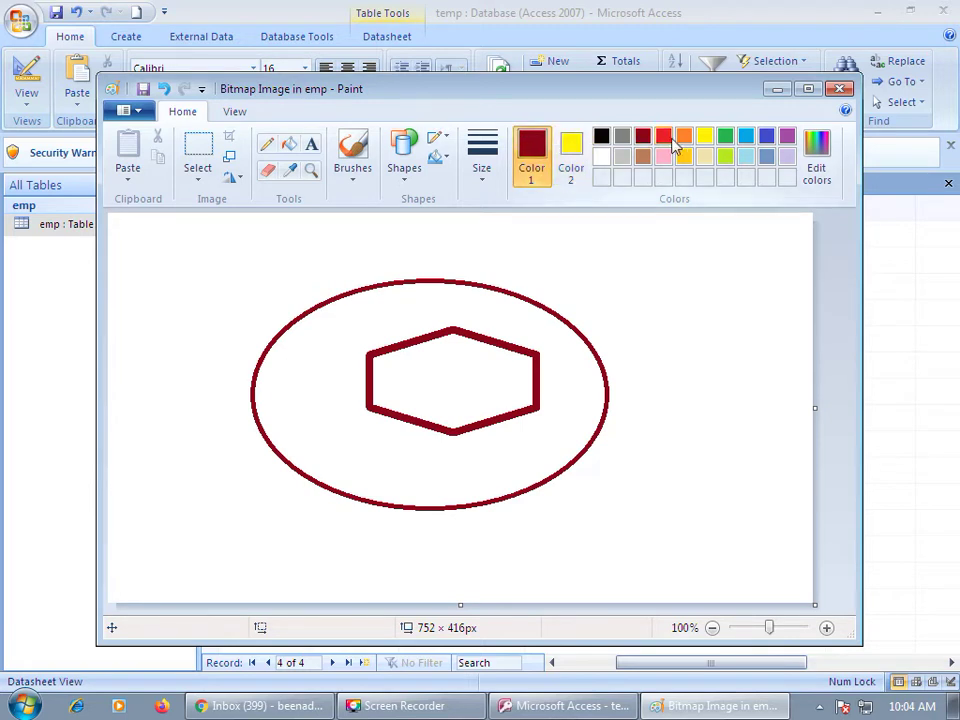
{"action": "left_click", "coordinate": [706, 138]}
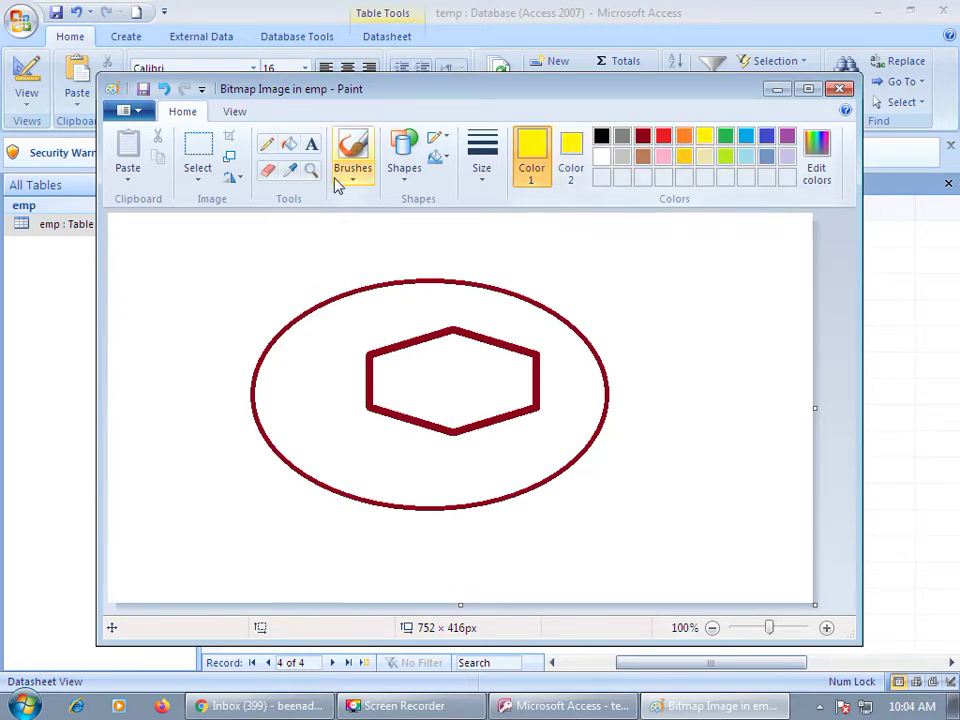
{"action": "left_click", "coordinate": [406, 178]}
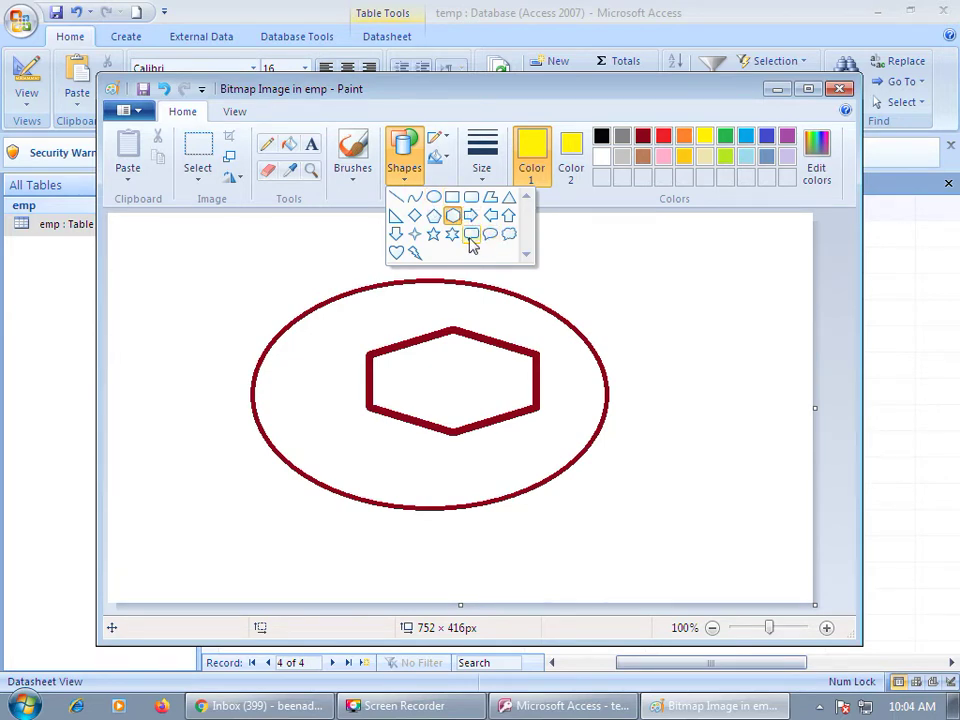
{"action": "left_click", "coordinate": [395, 215]}
{"action": "left_click_drag", "start_coordinate": [418, 364], "coordinate": [499, 392]}
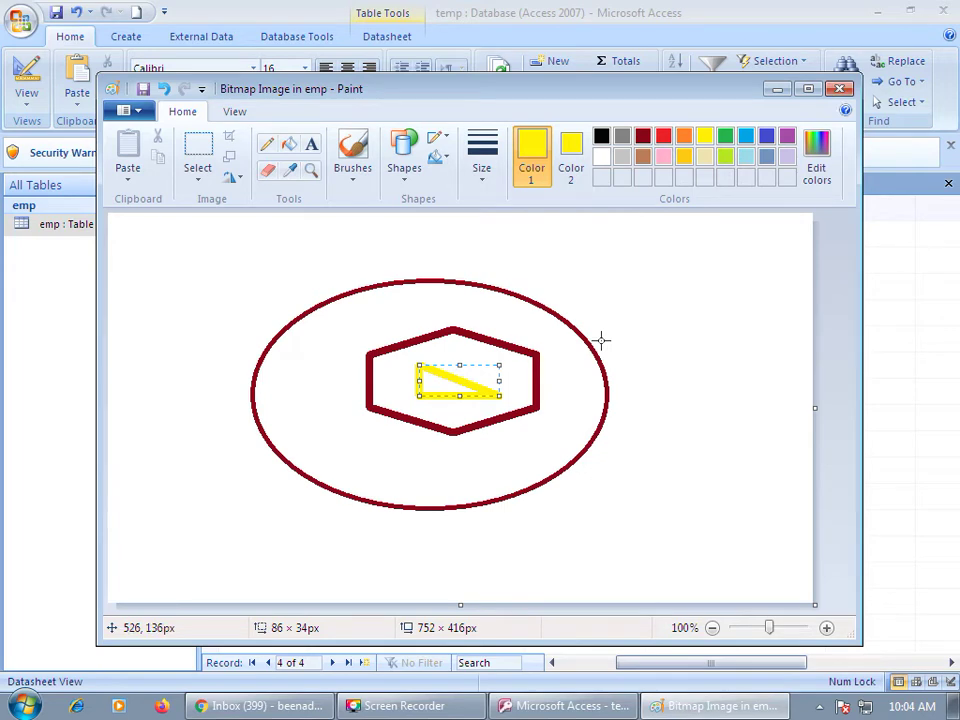
{"action": "left_click", "coordinate": [840, 88]}
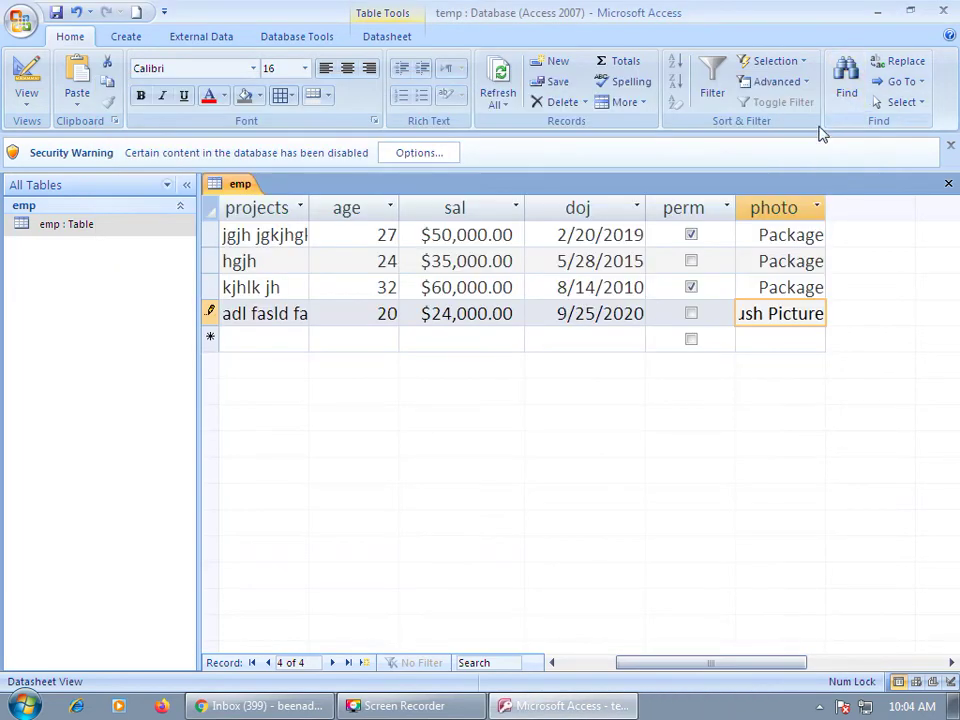
Reopen the fourth record's photo object to view the drawing, and close it again
{"action": "double_click", "coordinate": [758, 316]}
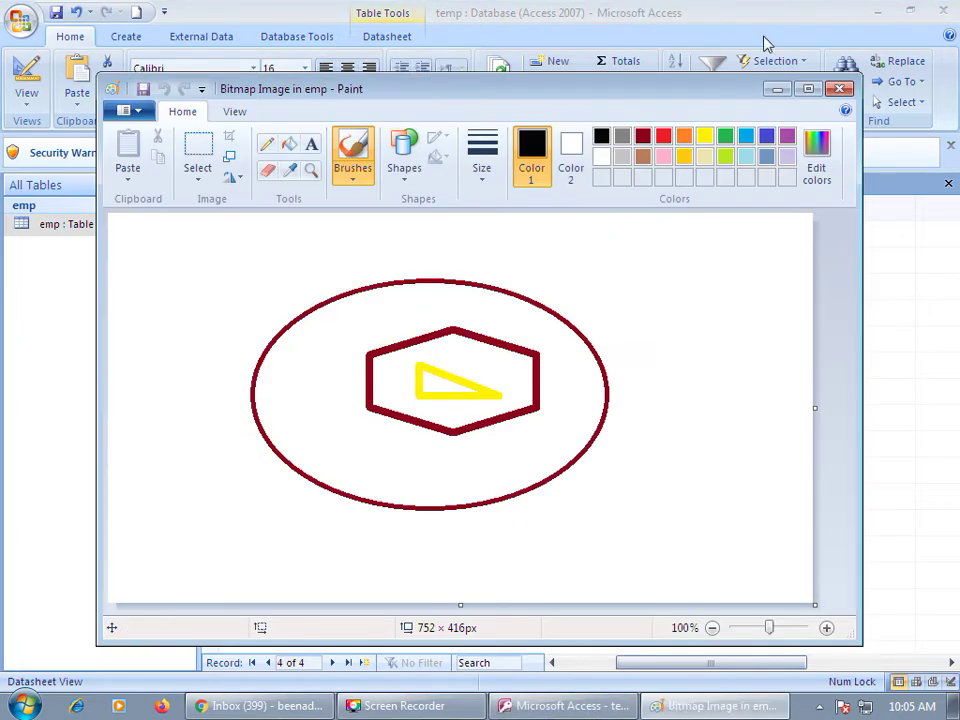
{"action": "left_click", "coordinate": [840, 88]}
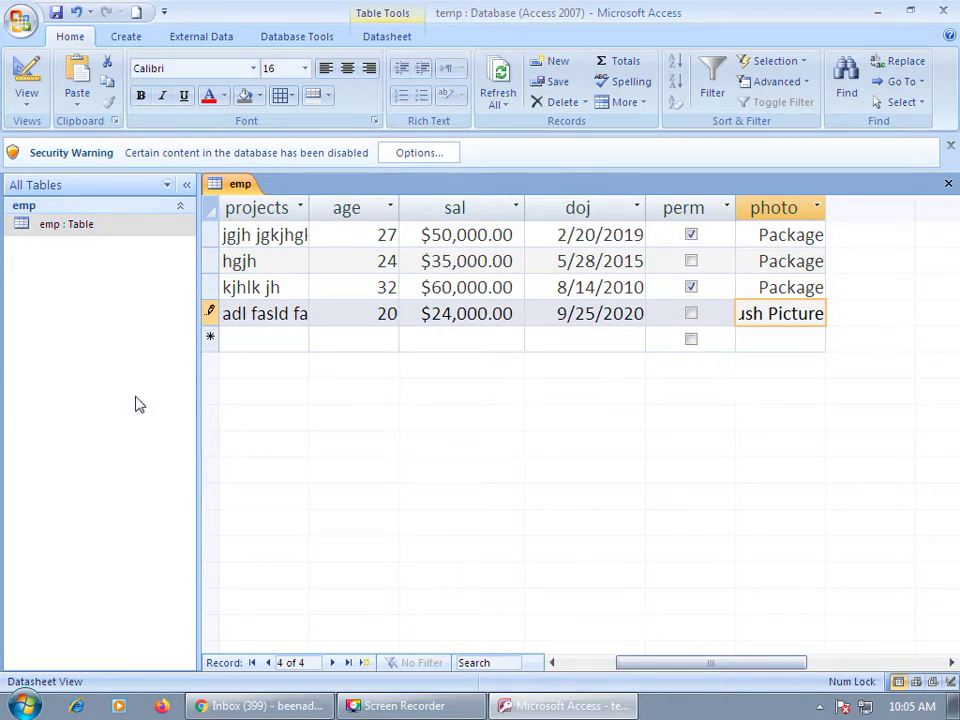
Add a field named exp with the Hyperlink data type below photo in the emp table's Design view
{"action": "left_click", "coordinate": [26, 80]}
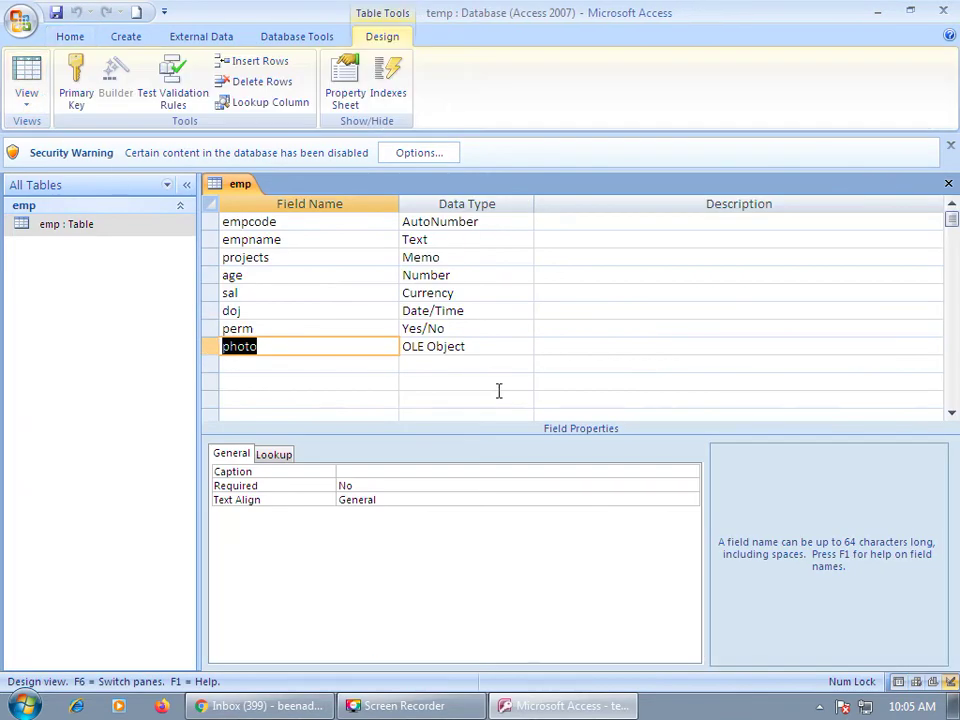
{"action": "left_click", "coordinate": [465, 365]}
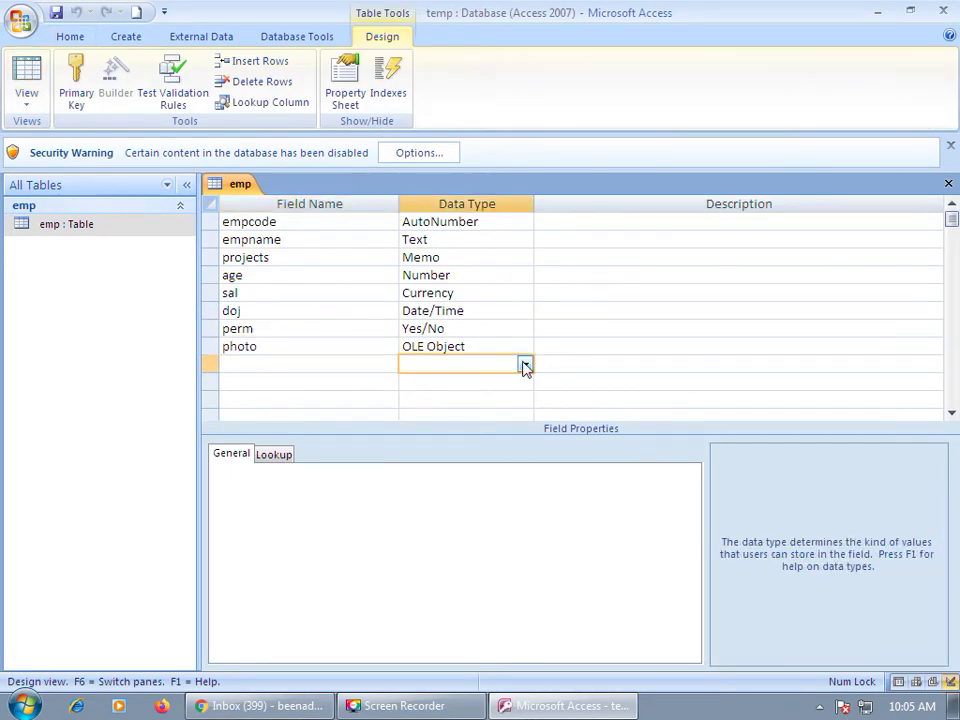
{"action": "left_click", "coordinate": [524, 366]}
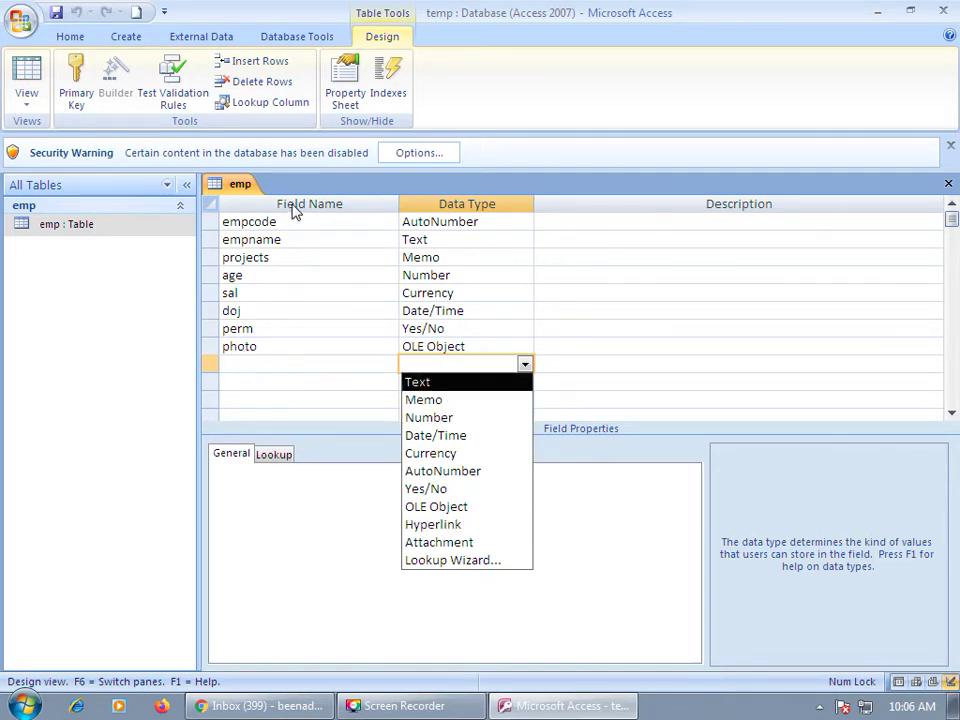
{"action": "left_click", "coordinate": [443, 525]}
{"action": "left_click", "coordinate": [241, 365]}
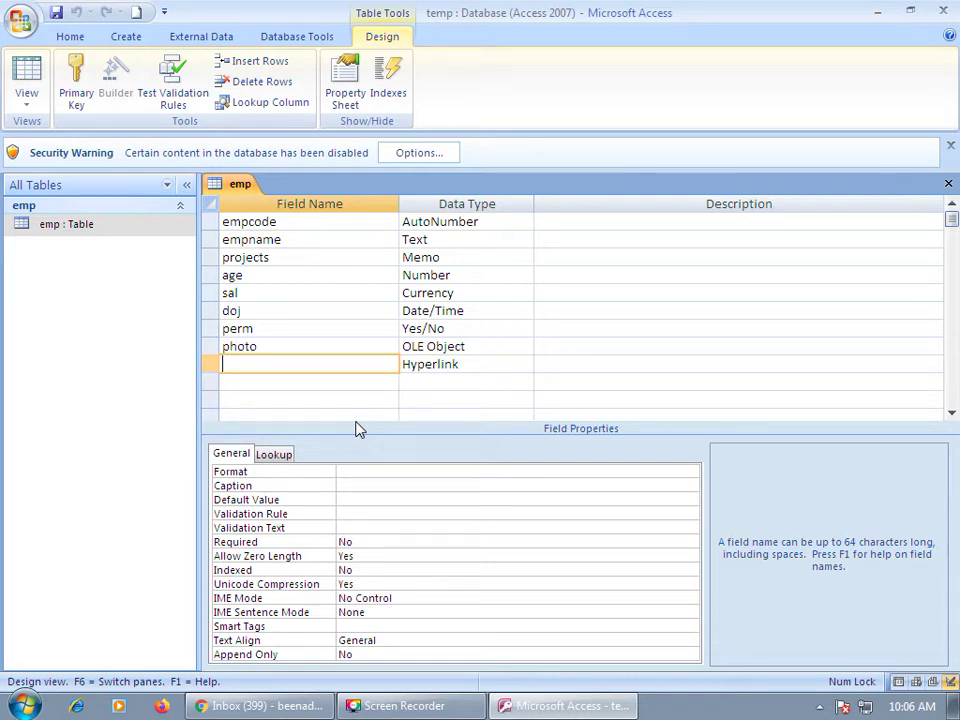
{"action": "type", "text": "exp"}
Start Microsoft Office Word 2007 and set the font size of the blank document to 20
{"action": "left_click", "coordinate": [22, 708]}
{"action": "left_click", "coordinate": [80, 630]}
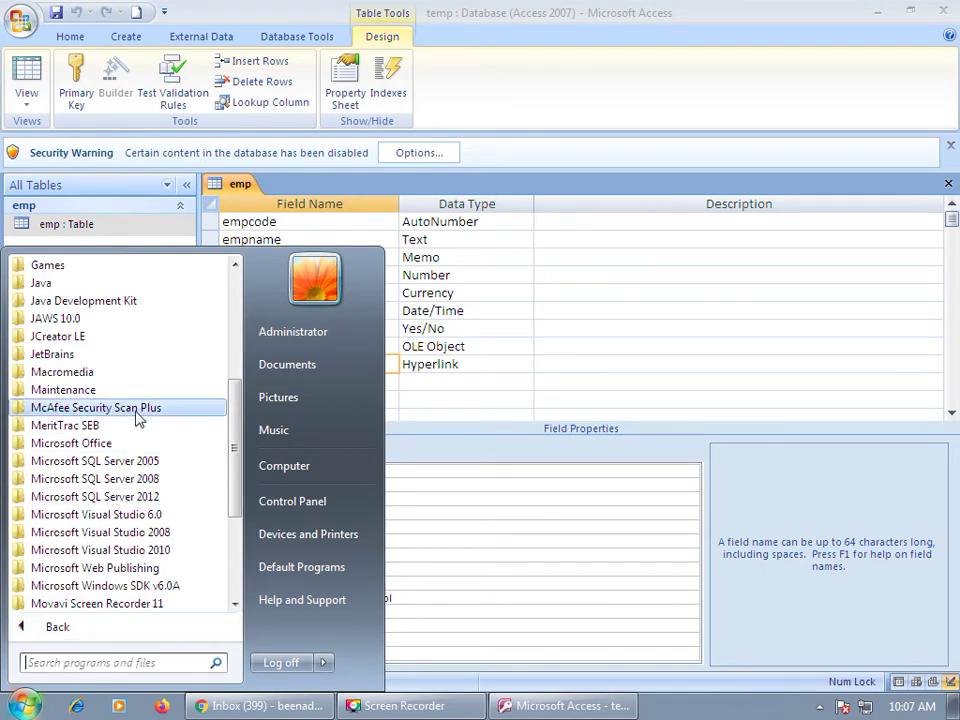
{"action": "left_click_drag", "start_coordinate": [236, 448], "coordinate": [237, 533]}
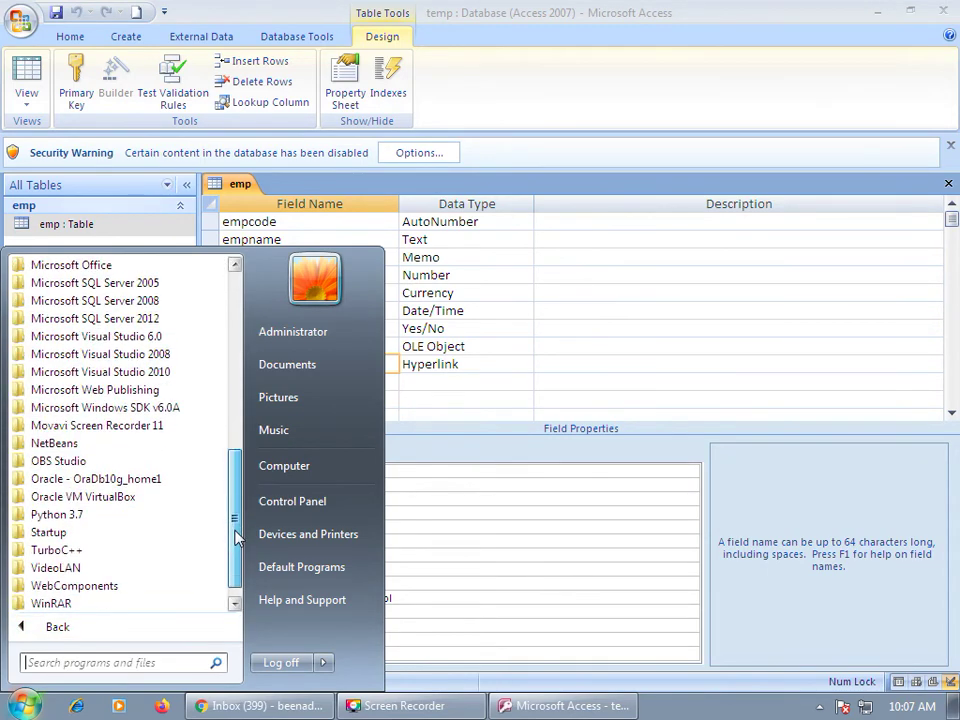
{"action": "left_click_drag", "start_coordinate": [236, 538], "coordinate": [236, 437]}
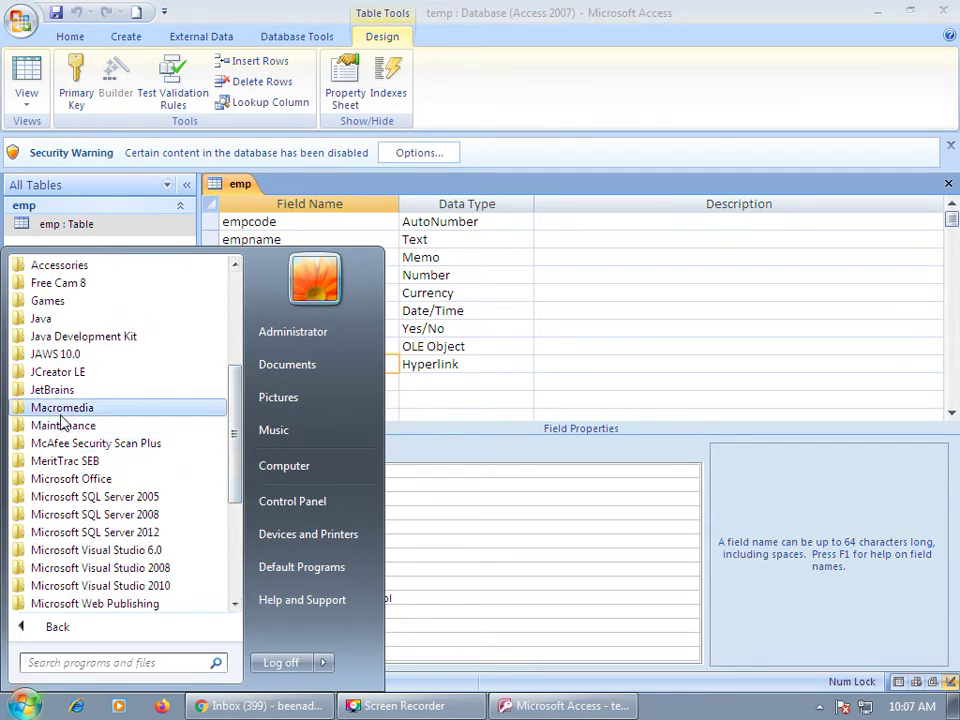
{"action": "left_click", "coordinate": [94, 479]}
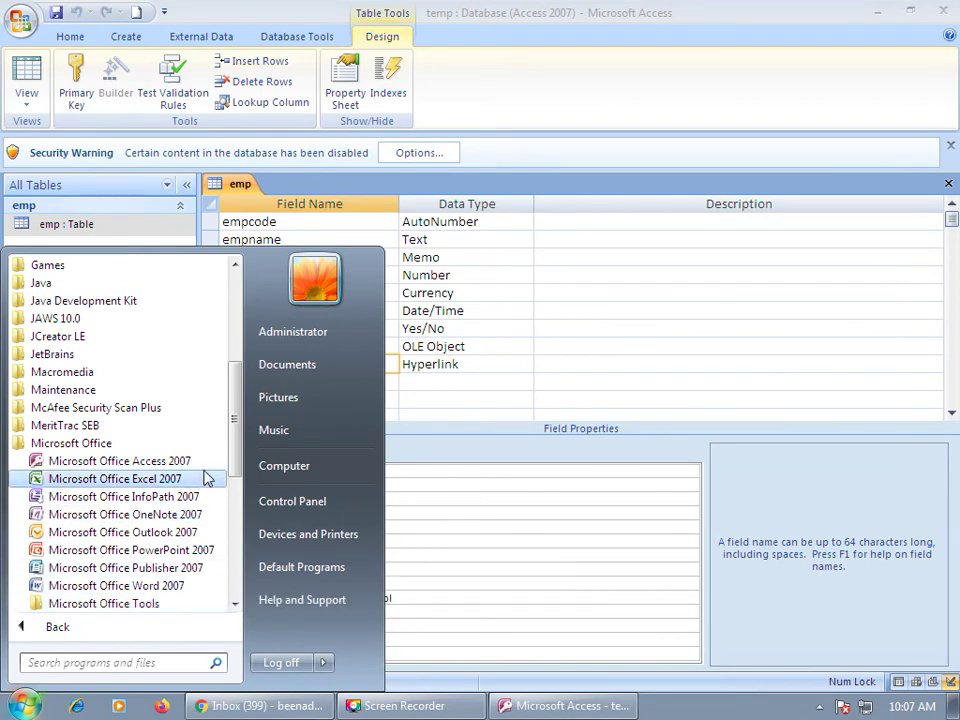
{"action": "left_click", "coordinate": [158, 586]}
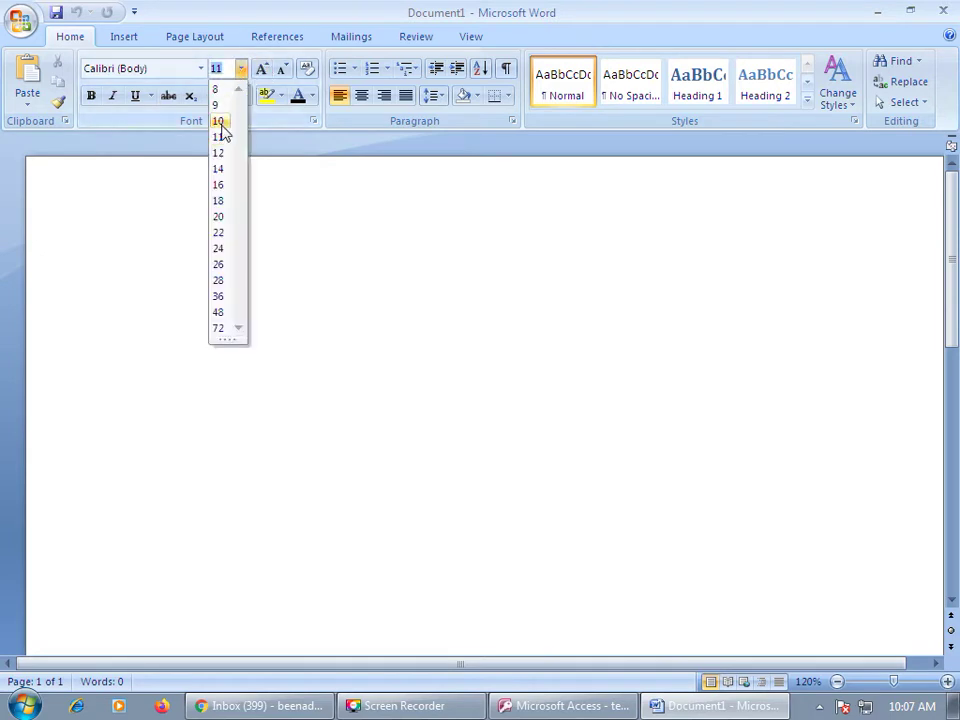
{"action": "left_click", "coordinate": [220, 216]}
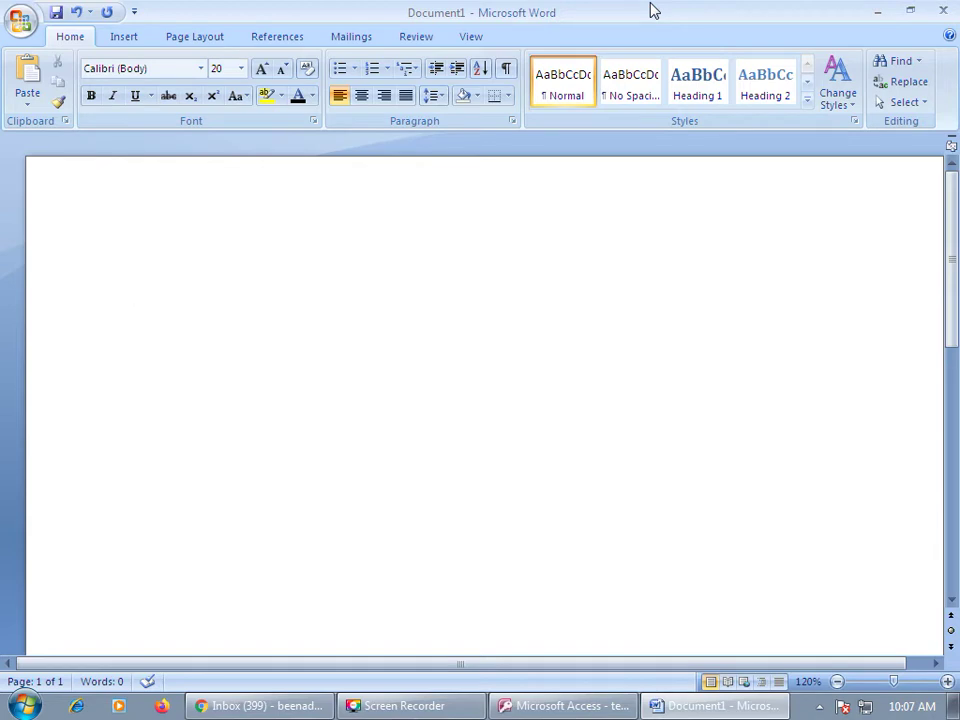
Write "Microsoft access is a relational database management system. It is" in the blank Word document
{"action": "type", "text": "micro"}
{"action": "type", "text": "sfot"}
{"action": "key", "text": "BackSpace"}
{"action": "key", "text": "BackSpace"}
{"action": "key", "text": "BackSpace"}
{"action": "type", "text": "oft"}
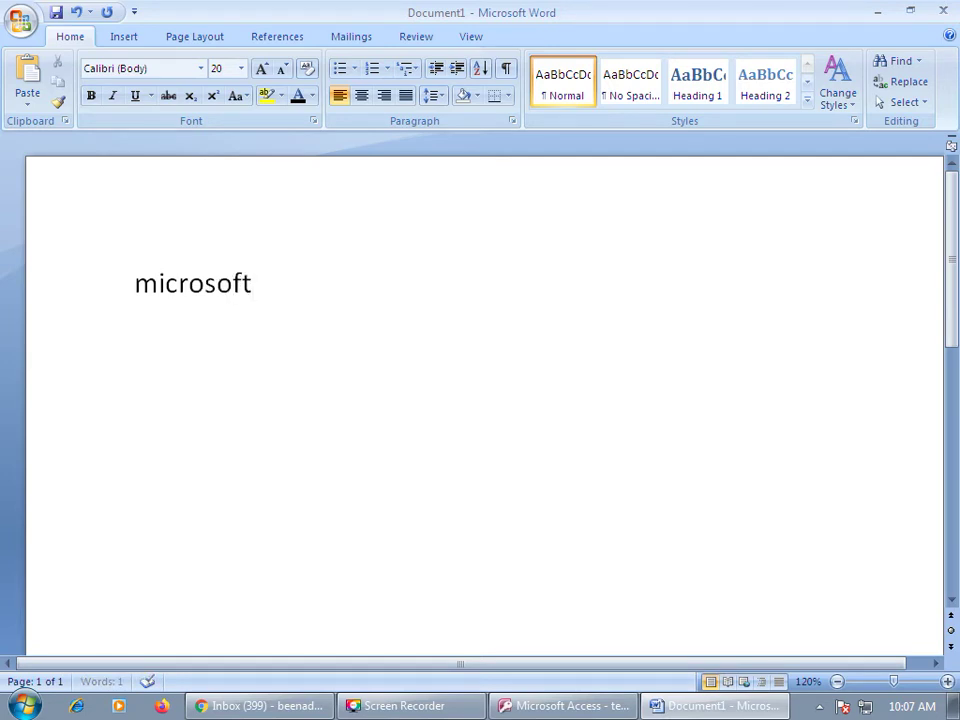
{"action": "type", "text": " access "}
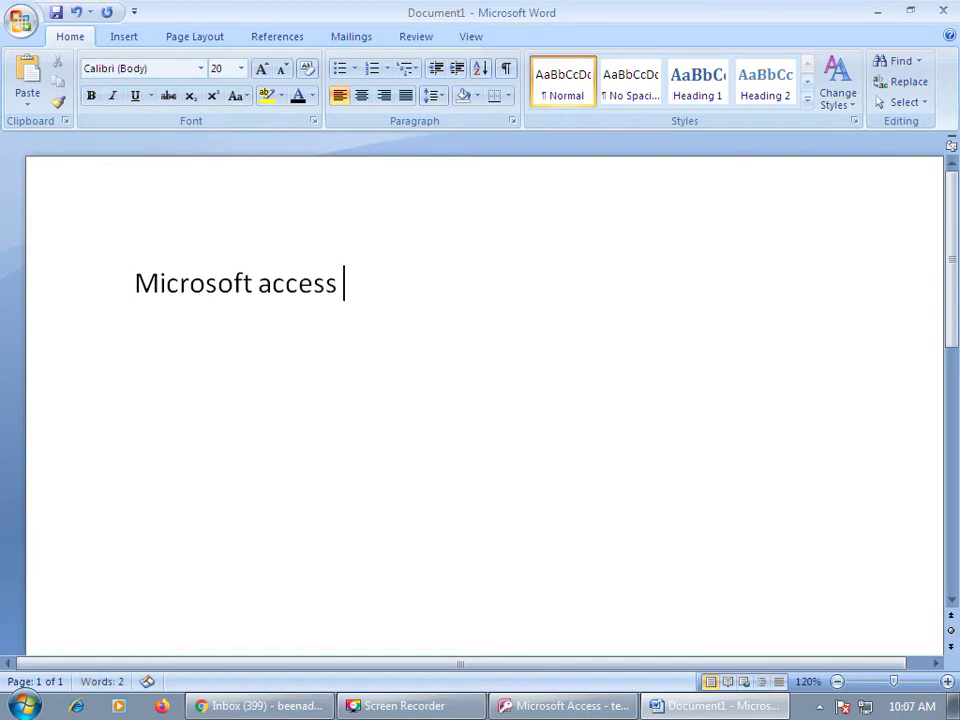
{"action": "type", "text": "is a"}
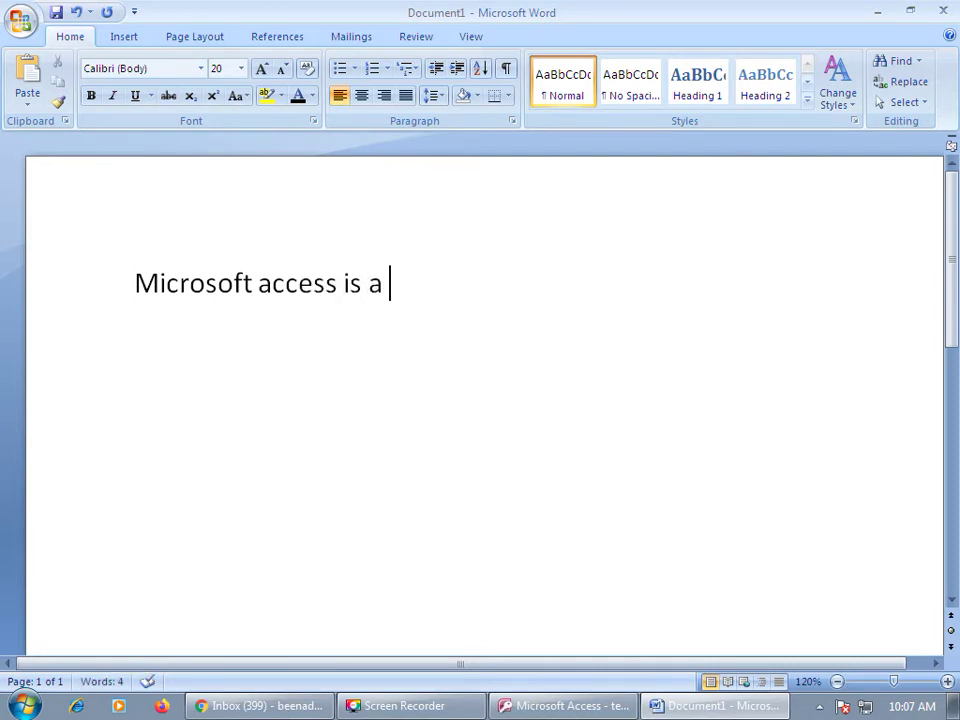
{"action": "type", "text": " relat"}
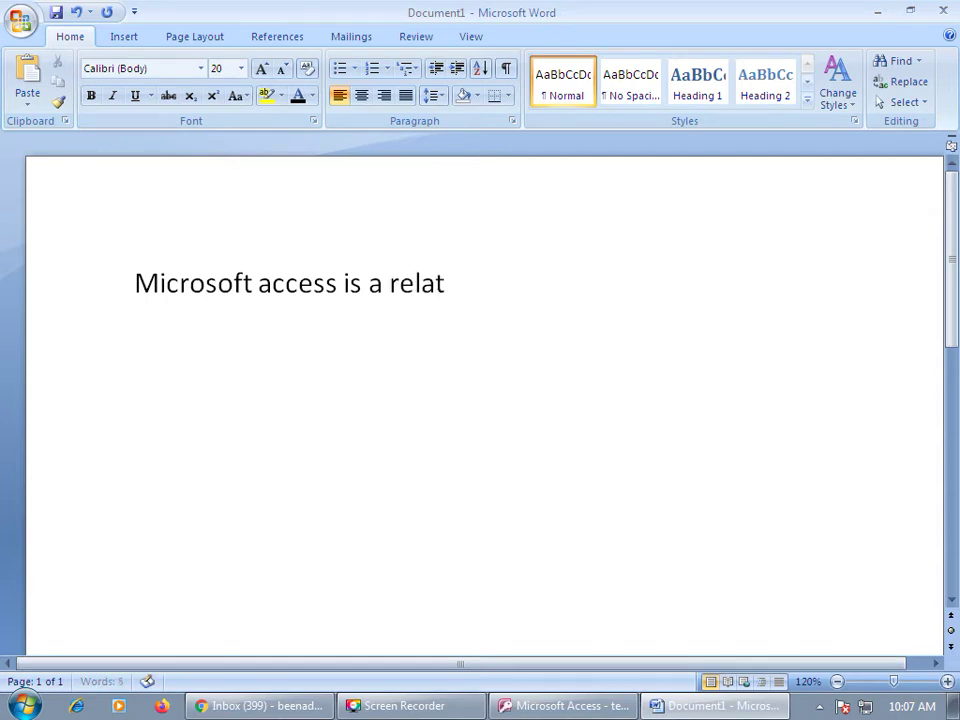
{"action": "type", "text": "ional data"}
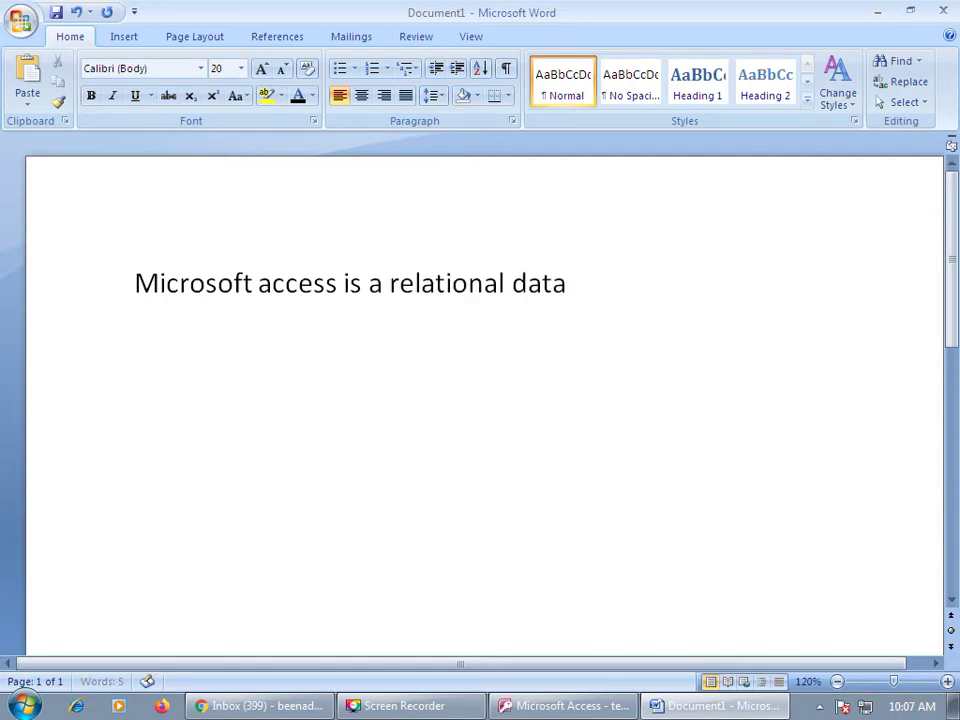
{"action": "type", "text": "base manage"}
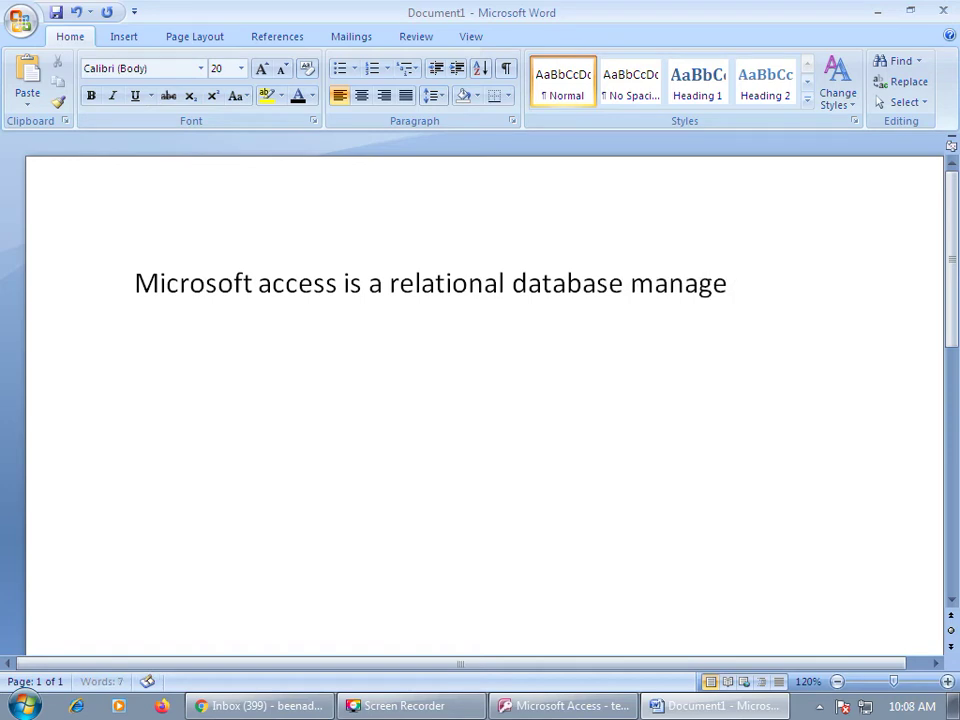
{"action": "type", "text": "ment system."}
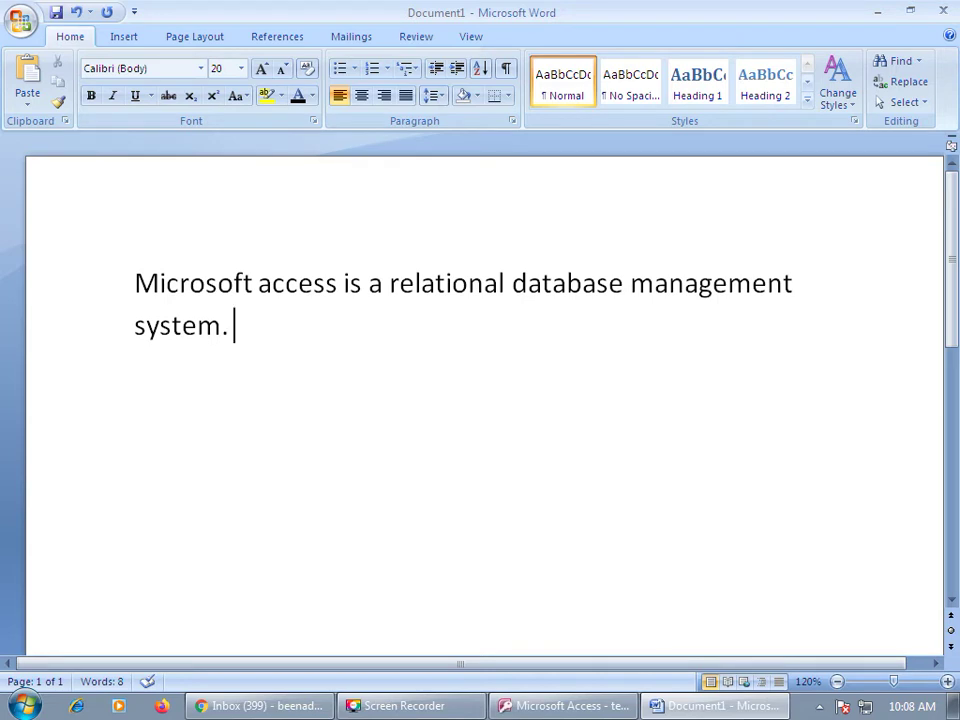
{"action": "type", "text": " It is"}
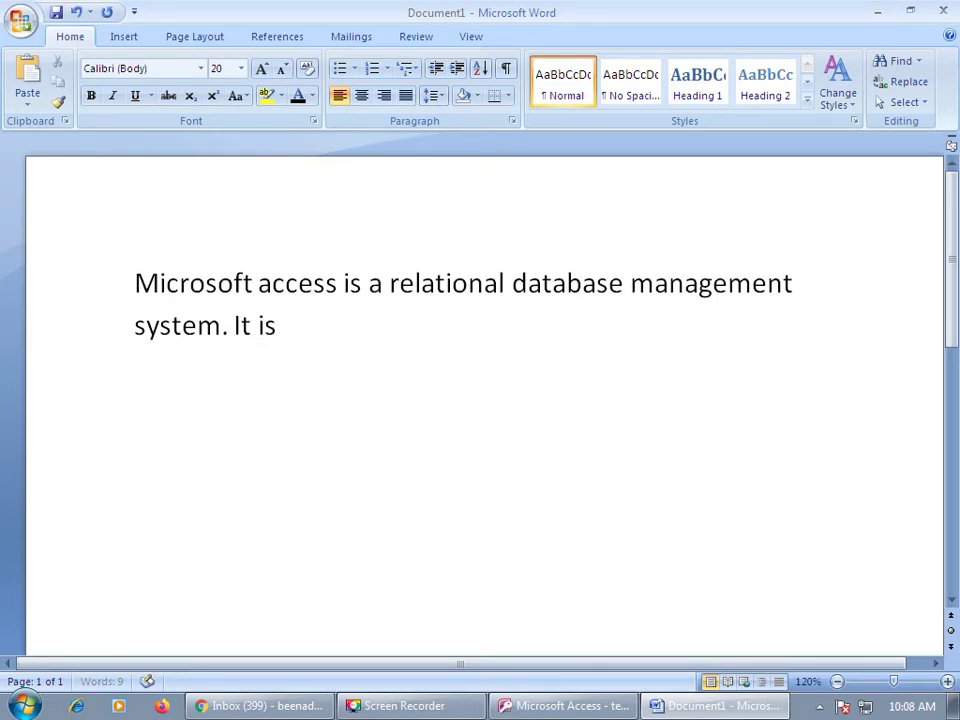
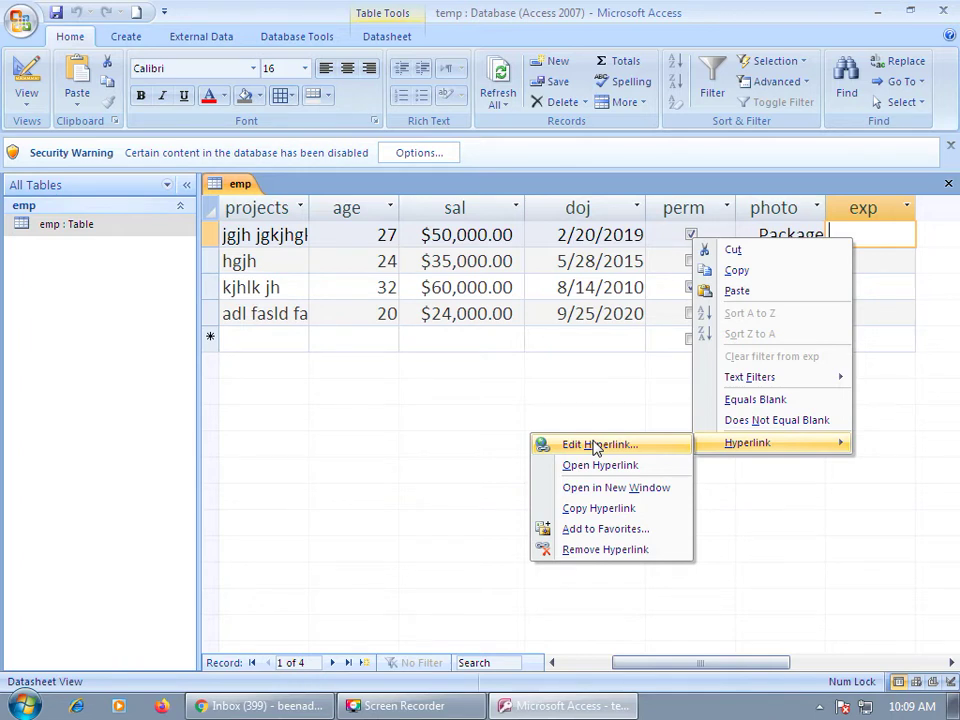
In the emp table in Access, insert a hyperlink to acc.docx with the display text "click here" in the first record's exp field
{"action": "left_click", "coordinate": [597, 446]}
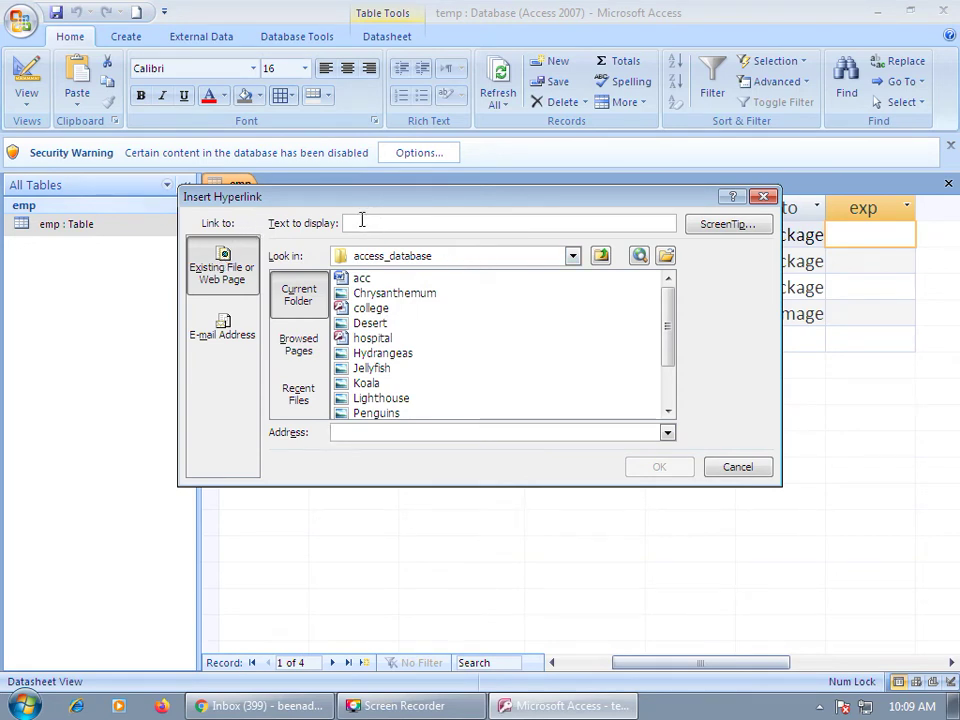
{"action": "type", "text": "click here"}
{"action": "left_click", "coordinate": [361, 278]}
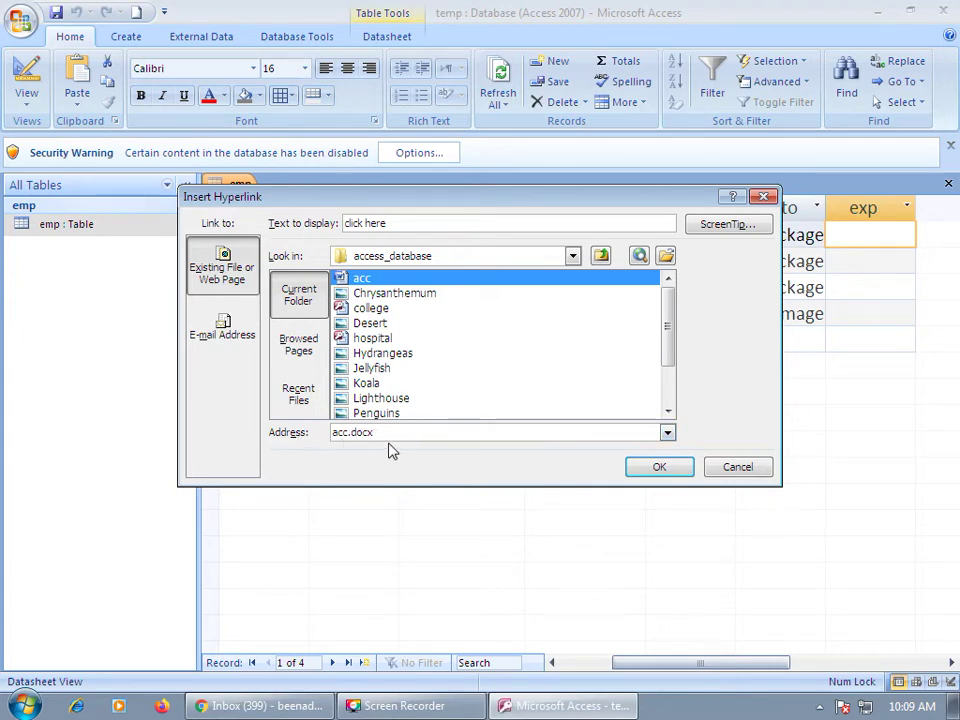
{"action": "left_click", "coordinate": [646, 470]}
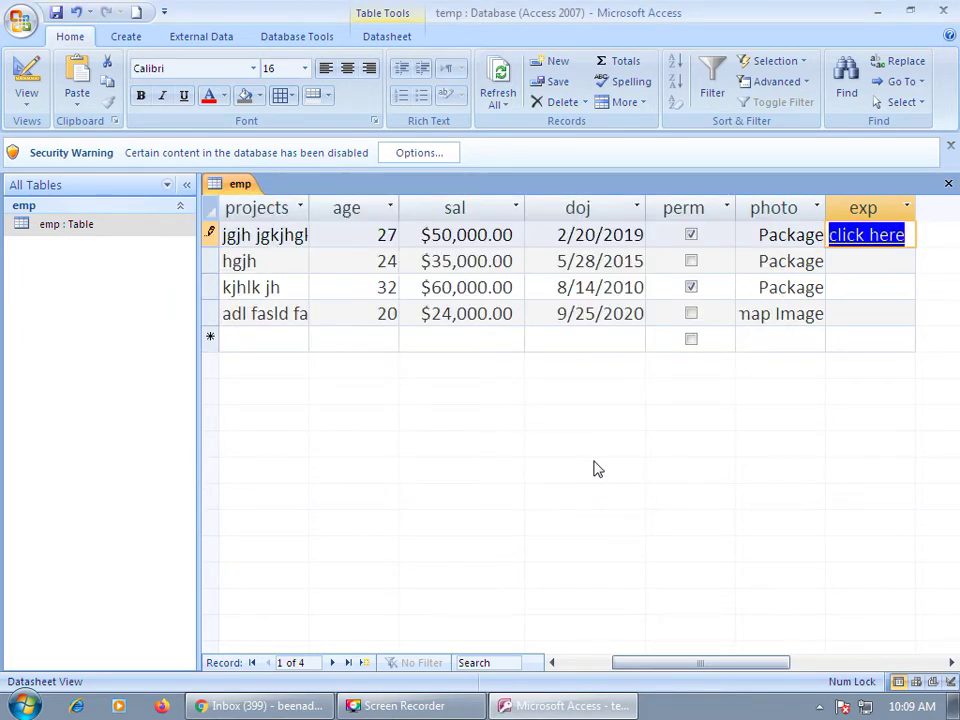
Reload the emp datasheet, follow the first record's exp hyperlink past the security notice, and close the opened acc document
{"action": "left_click", "coordinate": [20, 75]}
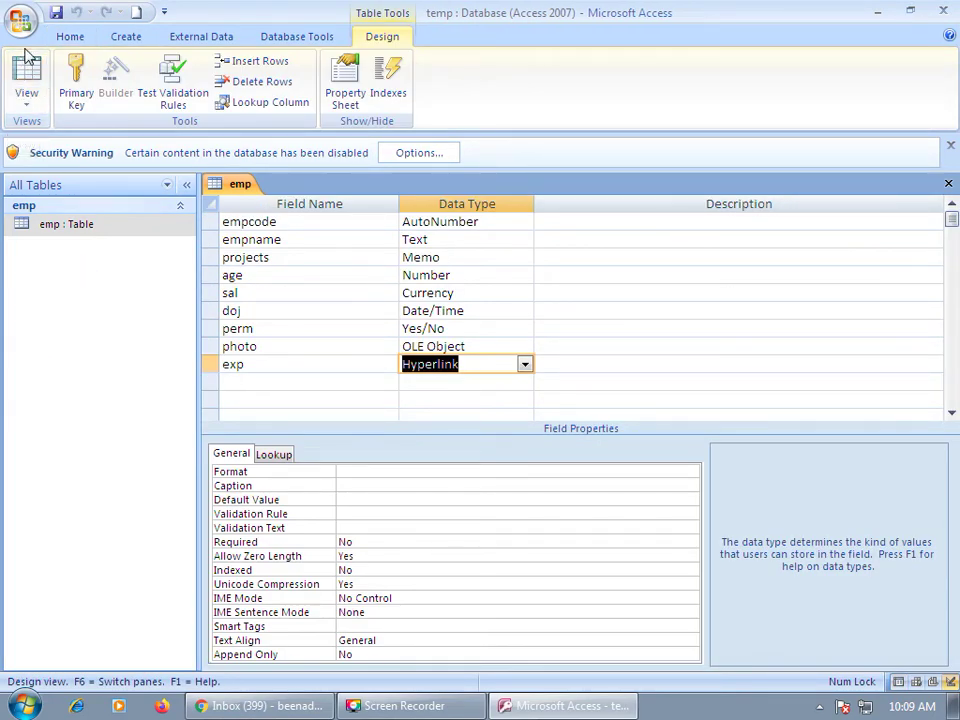
{"action": "left_click", "coordinate": [20, 78]}
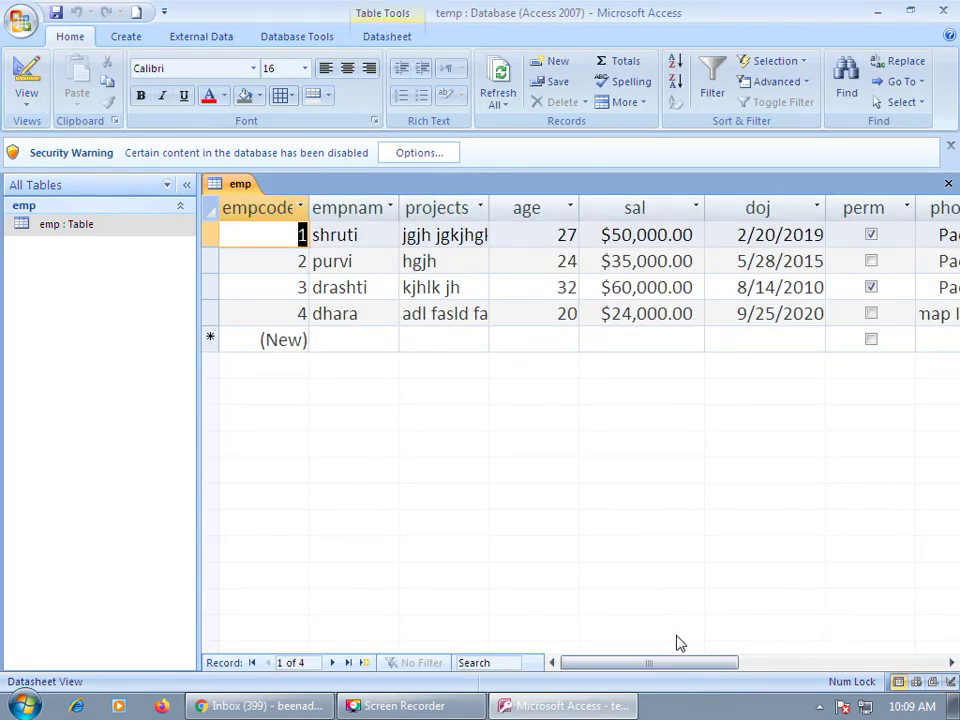
{"action": "left_click_drag", "start_coordinate": [629, 670], "coordinate": [809, 666]}
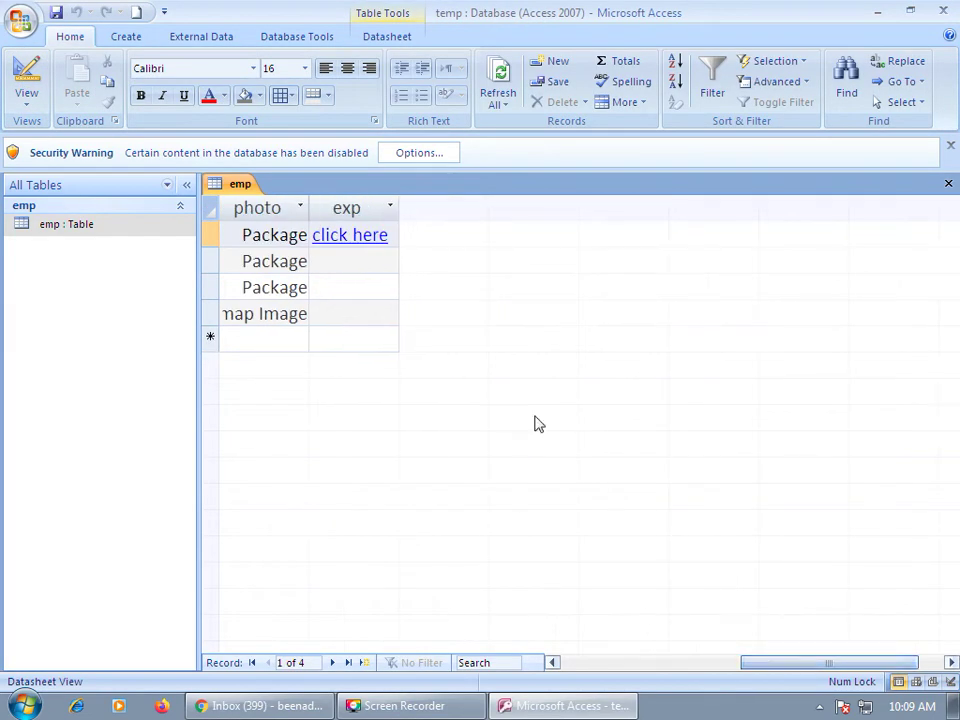
{"action": "left_click", "coordinate": [341, 236]}
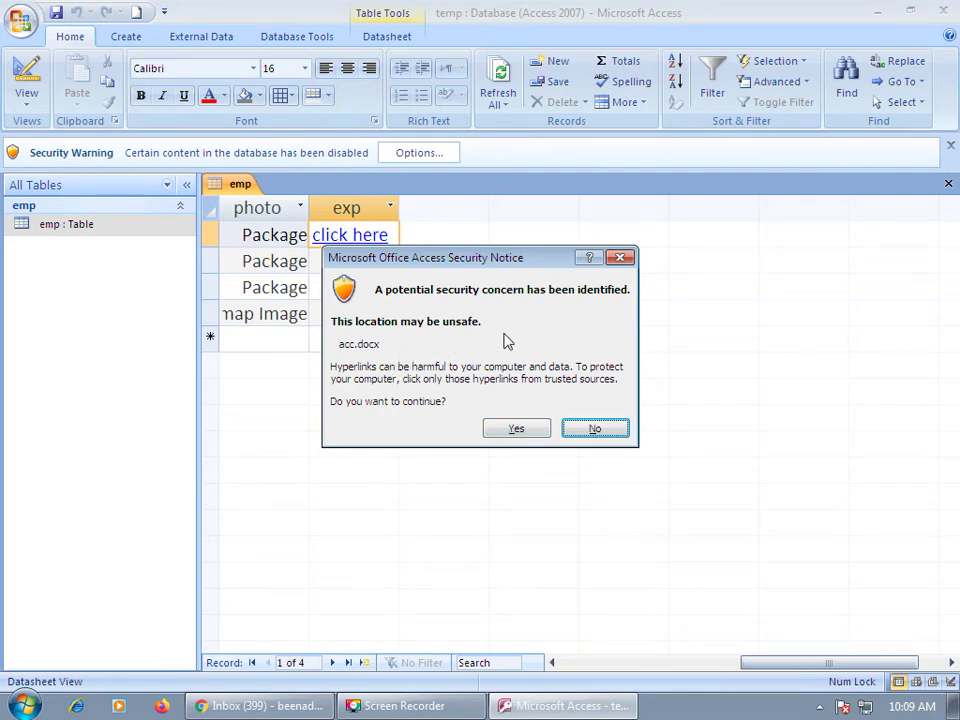
{"action": "left_click", "coordinate": [515, 429]}
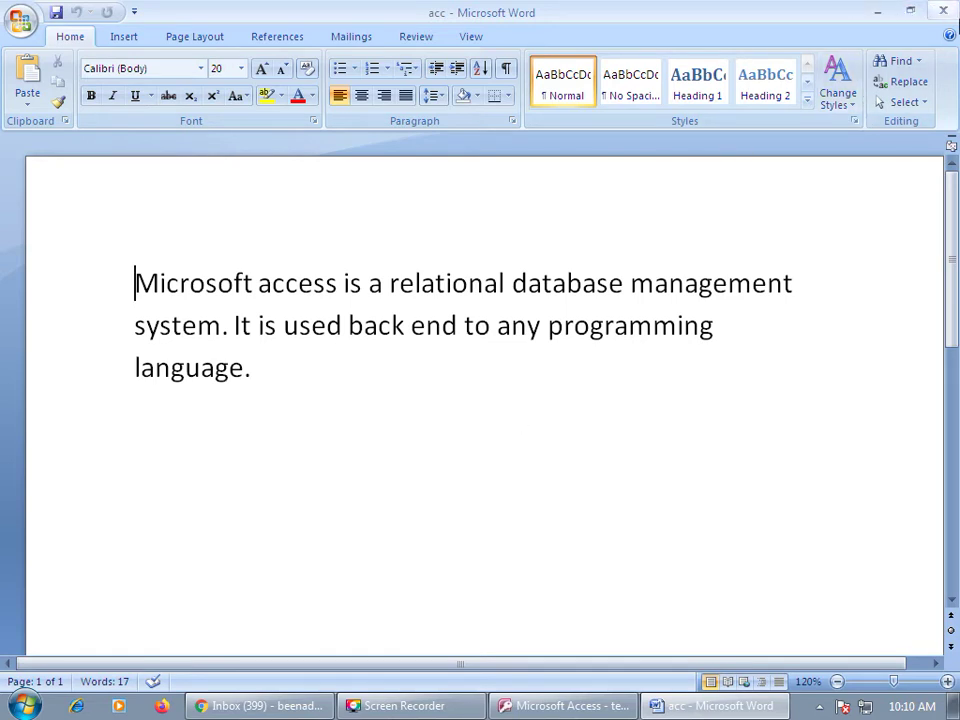
{"action": "left_click", "coordinate": [948, 13]}
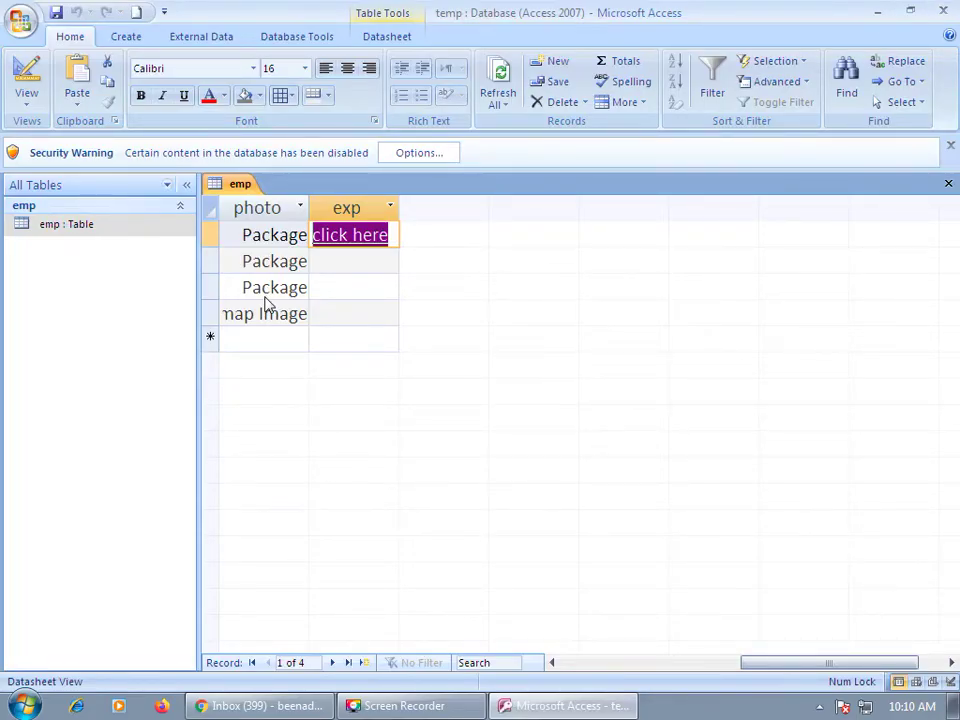
{"action": "right_click", "coordinate": [343, 260]}
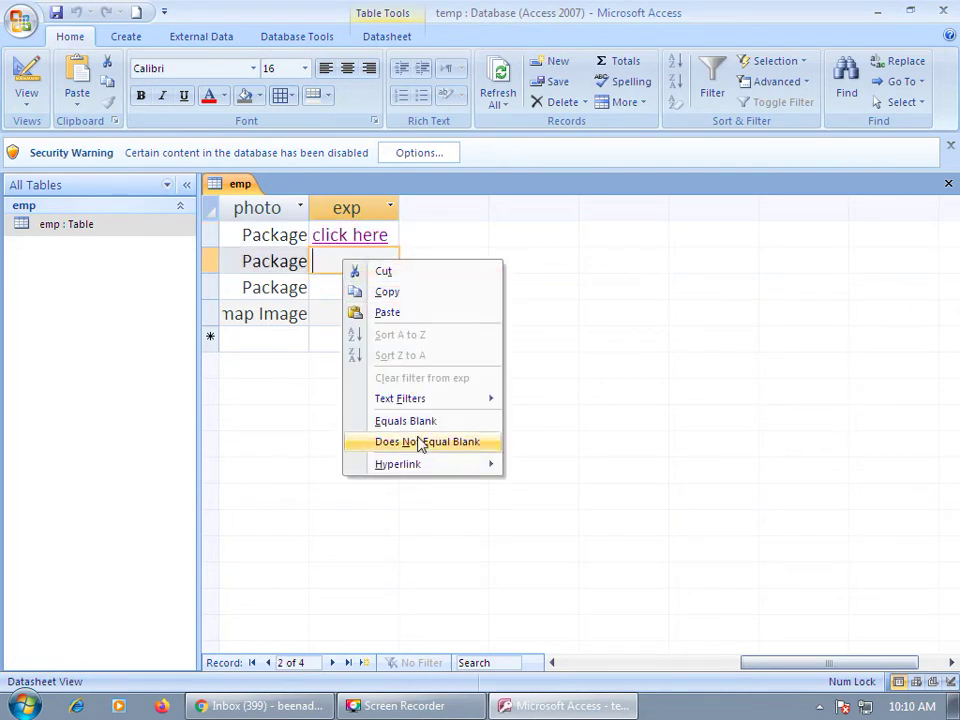
{"action": "mouse_move", "coordinate": [408, 466]}
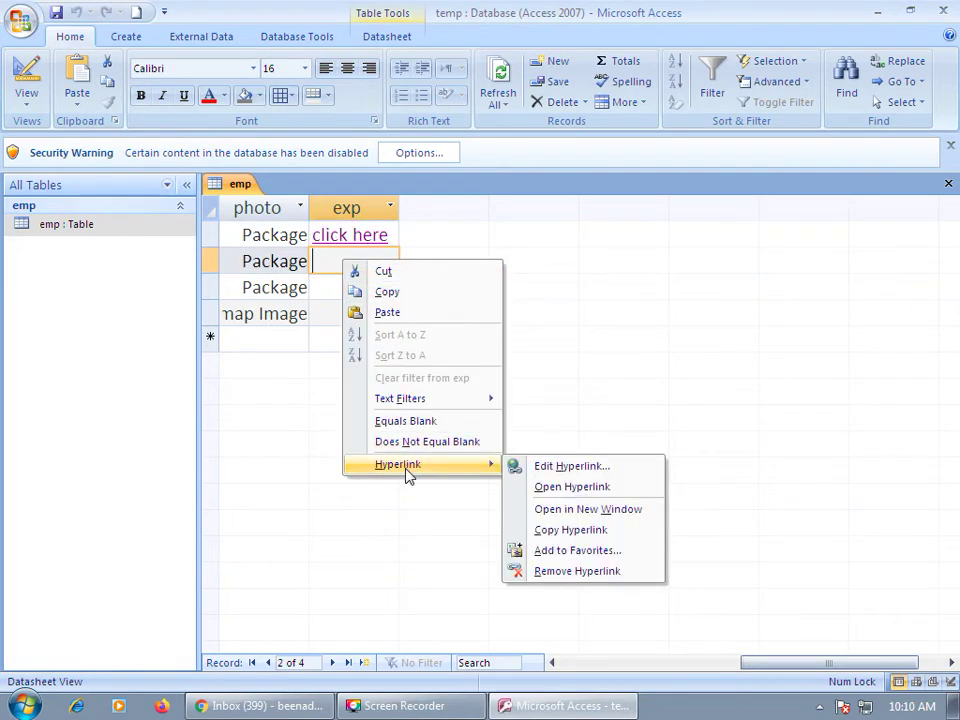
{"action": "left_click", "coordinate": [545, 467]}
{"action": "left_click", "coordinate": [409, 222]}
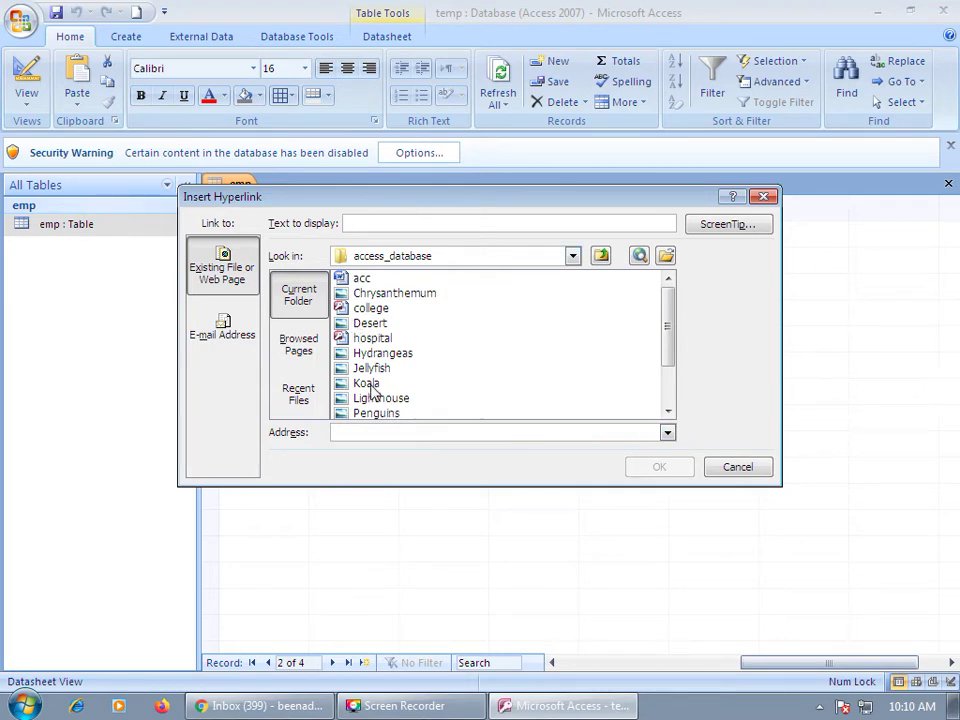
{"action": "left_click", "coordinate": [737, 467]}
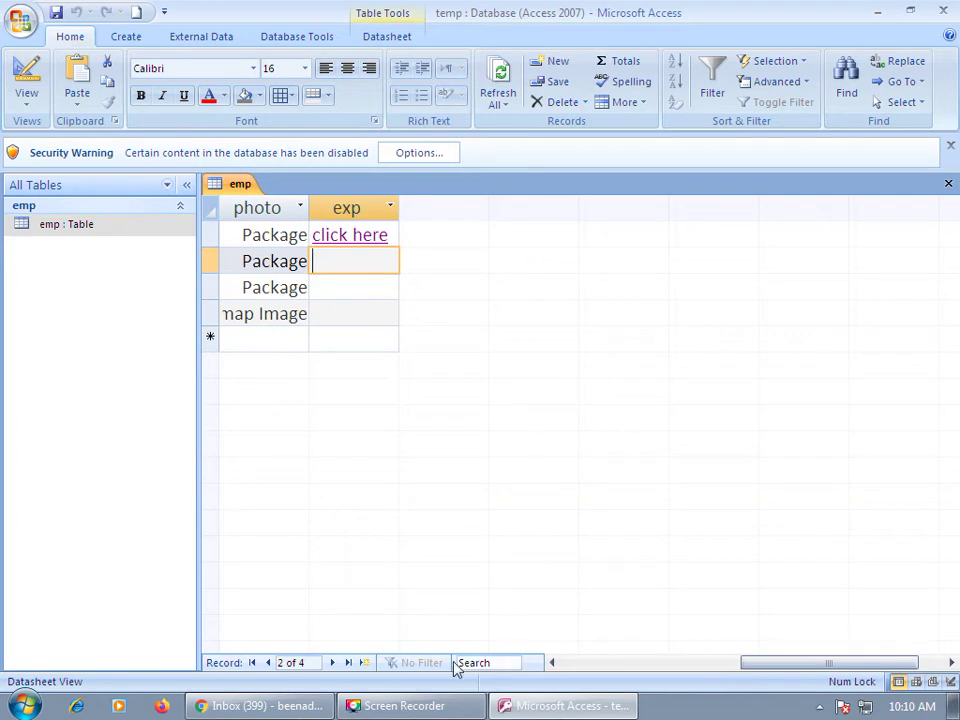
Return the emp table to Design view and examine the data types offered for the empty row below exp
{"action": "left_click", "coordinate": [550, 663]}
{"action": "left_click", "coordinate": [550, 663]}
{"action": "left_click", "coordinate": [550, 663]}
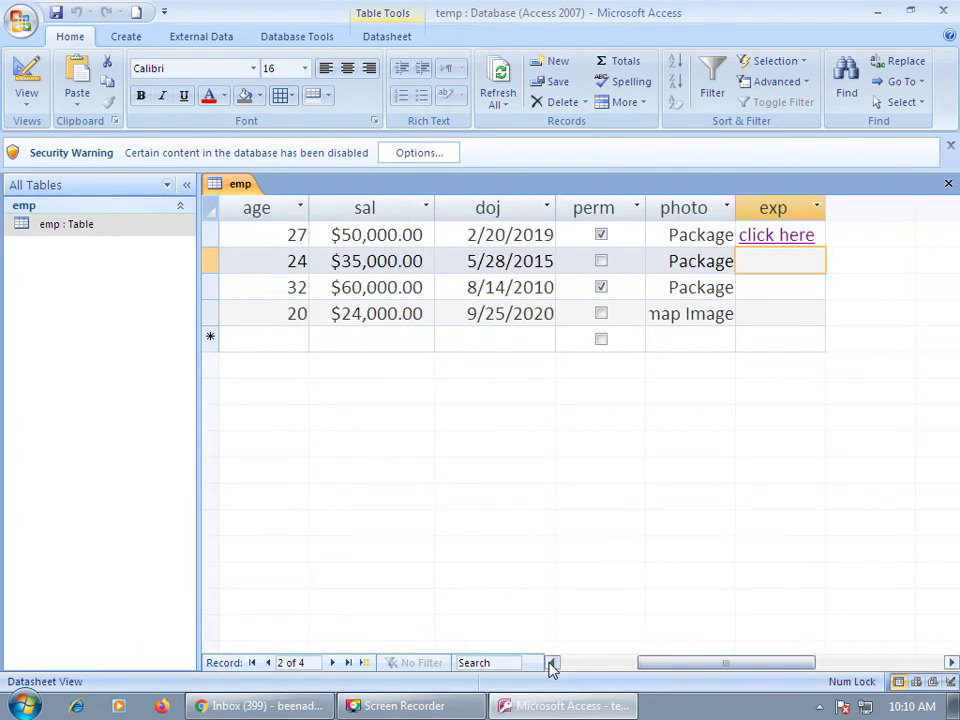
{"action": "left_click", "coordinate": [22, 70]}
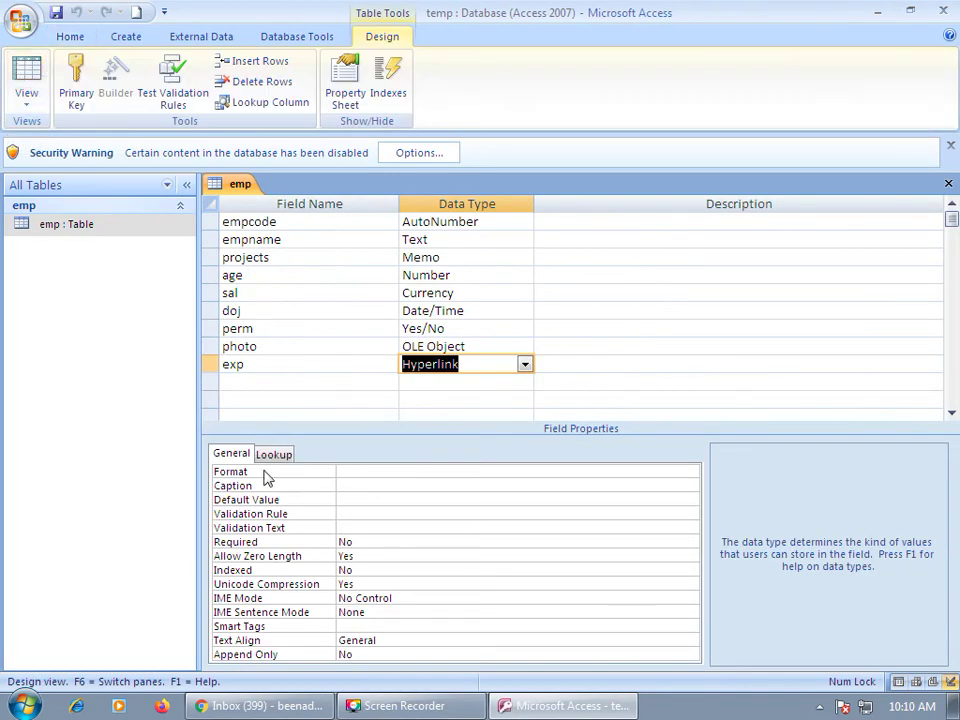
{"action": "left_click", "coordinate": [413, 382]}
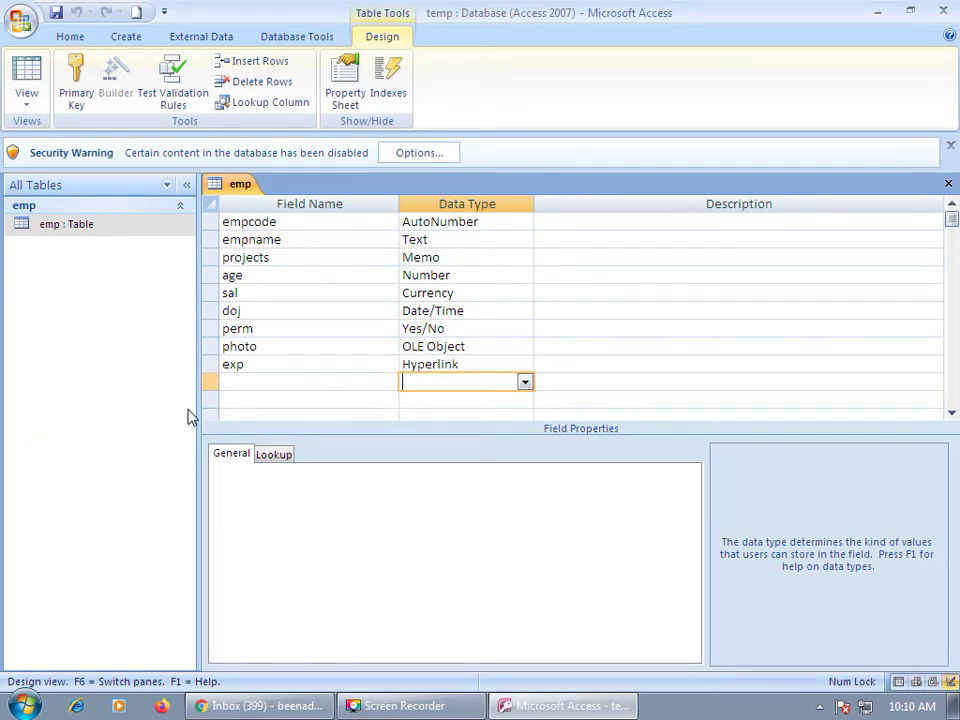
{"action": "left_click", "coordinate": [524, 383]}
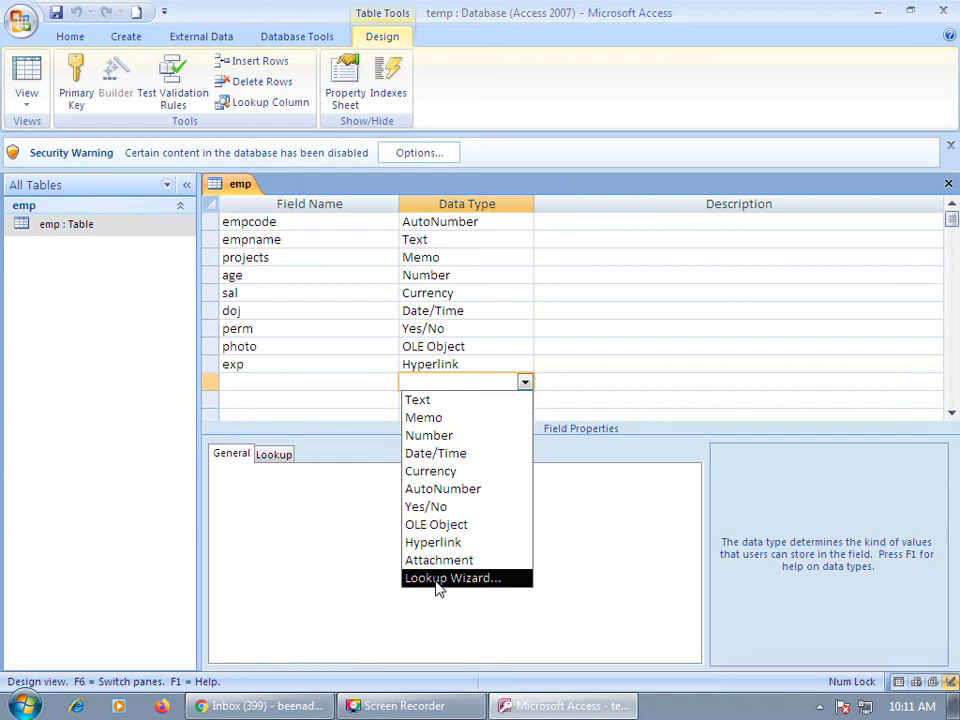
{"action": "key", "text": "Escape"}
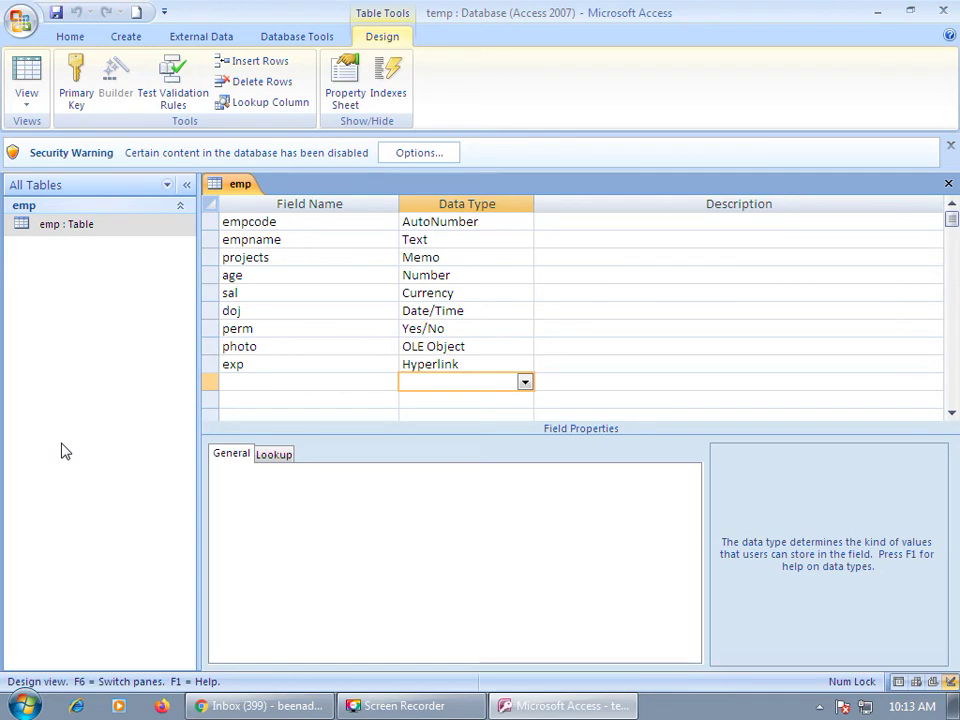
Add a field named gender with the Text data type below exp in the emp table
{"action": "left_click", "coordinate": [255, 380]}
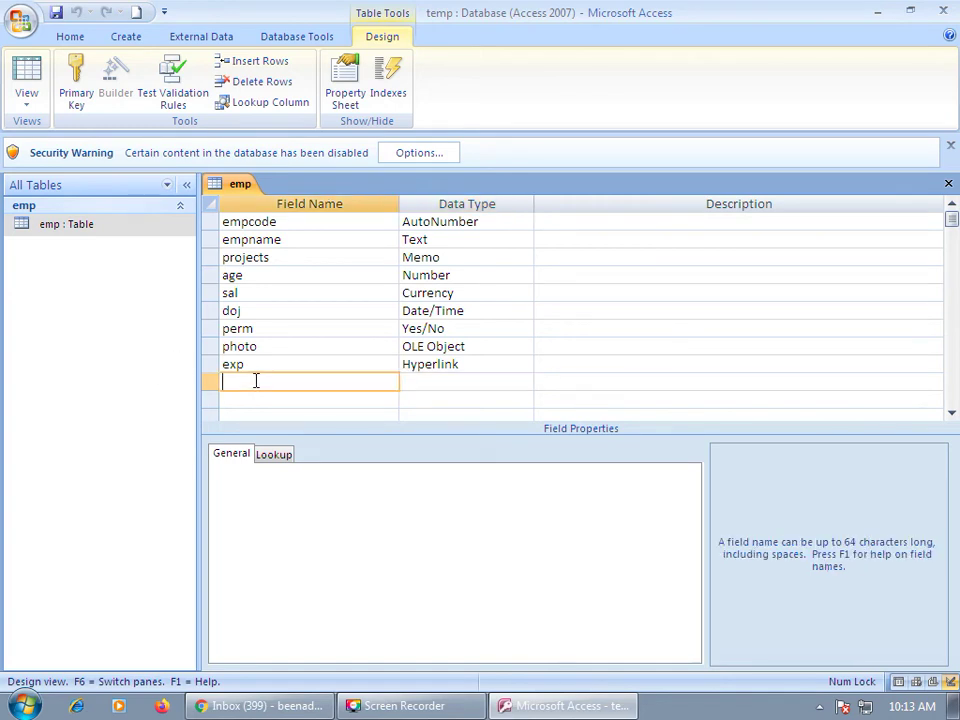
{"action": "type", "text": "ged"}
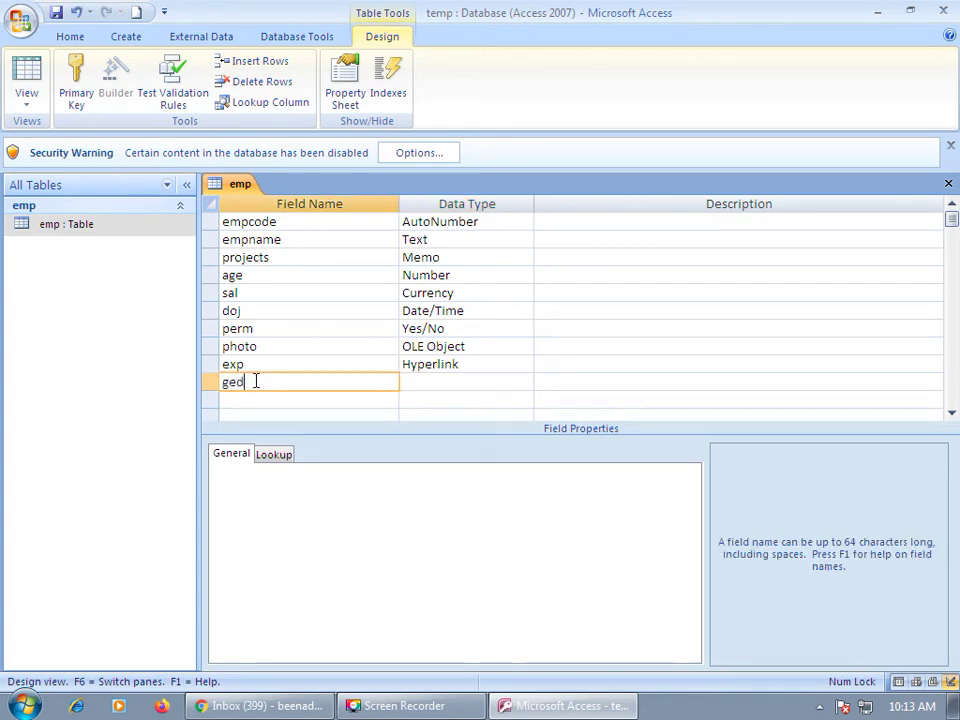
{"action": "key", "text": "BackSpace"}
{"action": "type", "text": "nder"}
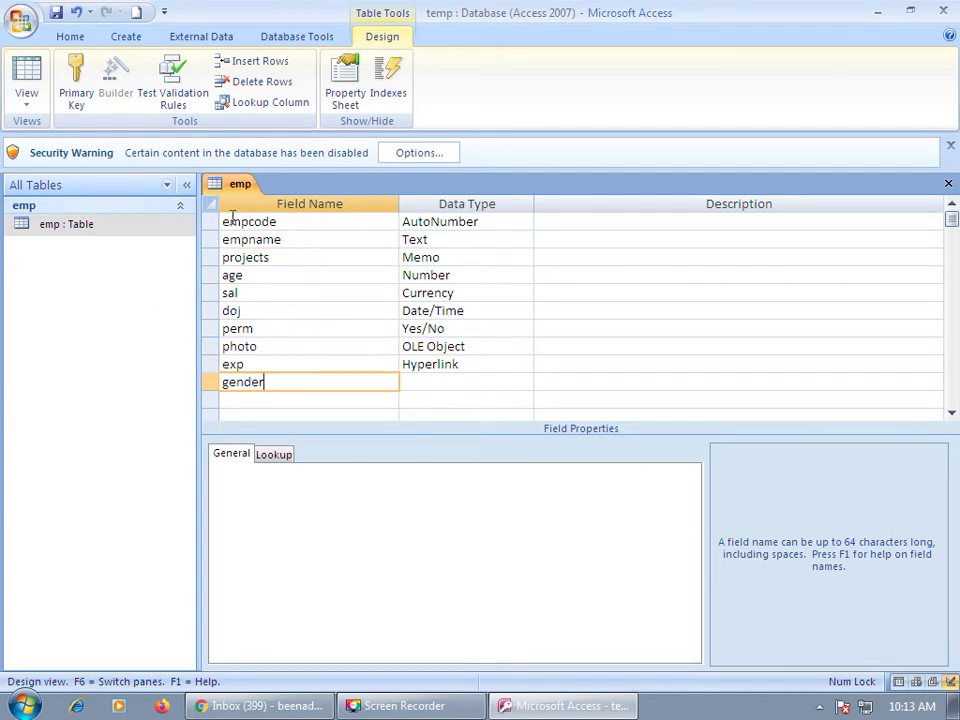
{"action": "left_click", "coordinate": [464, 380]}
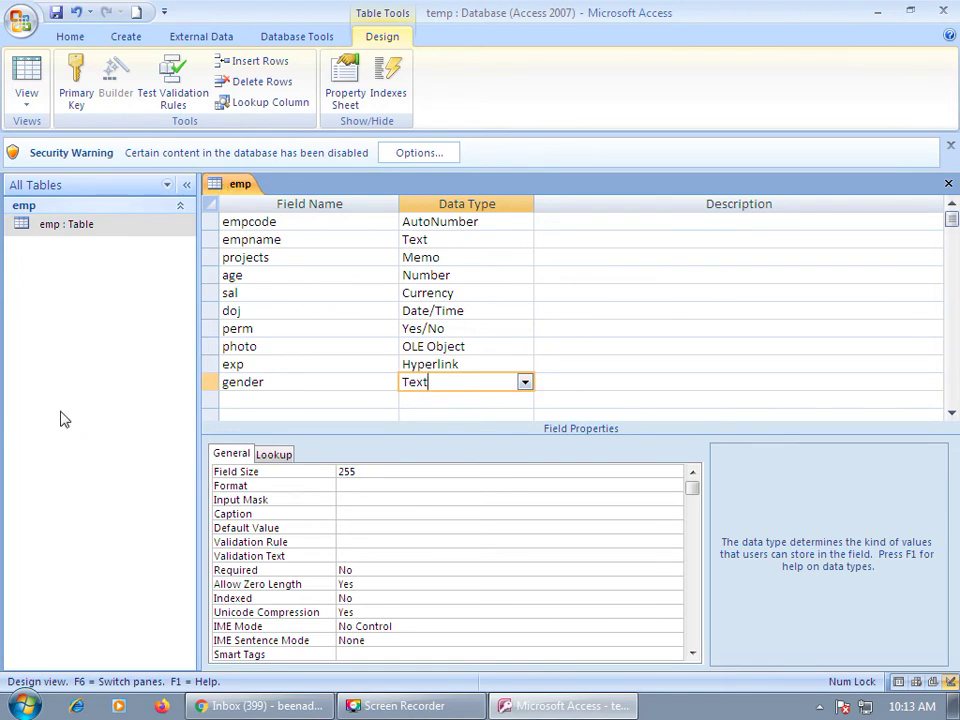
Start the Lookup Wizard for the gender field and choose to type in the lookup values
{"action": "left_click", "coordinate": [525, 383]}
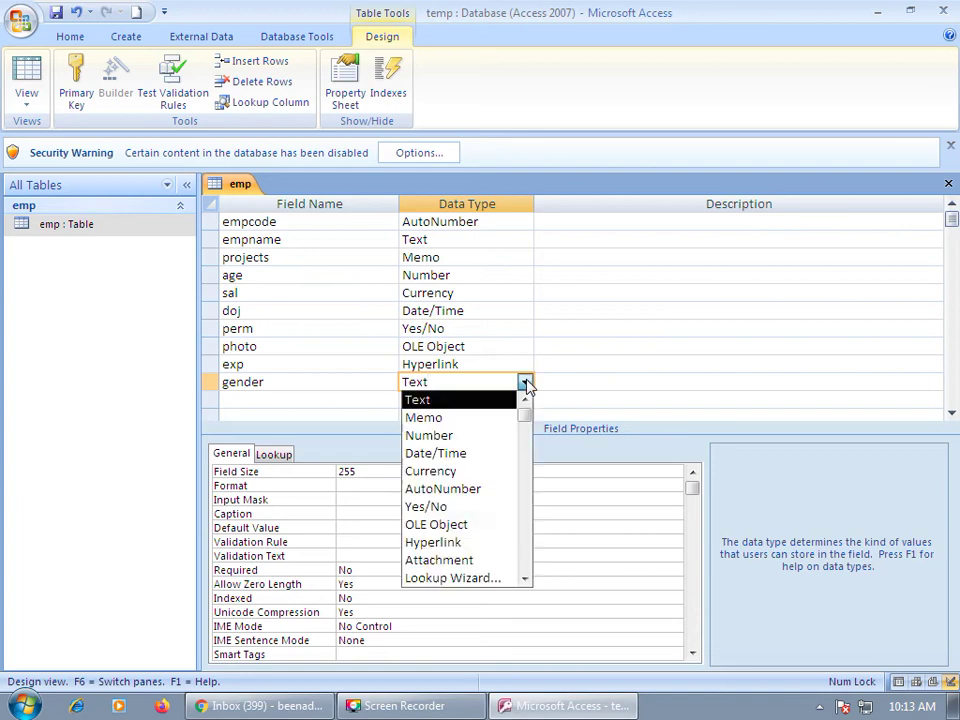
{"action": "left_click", "coordinate": [465, 578]}
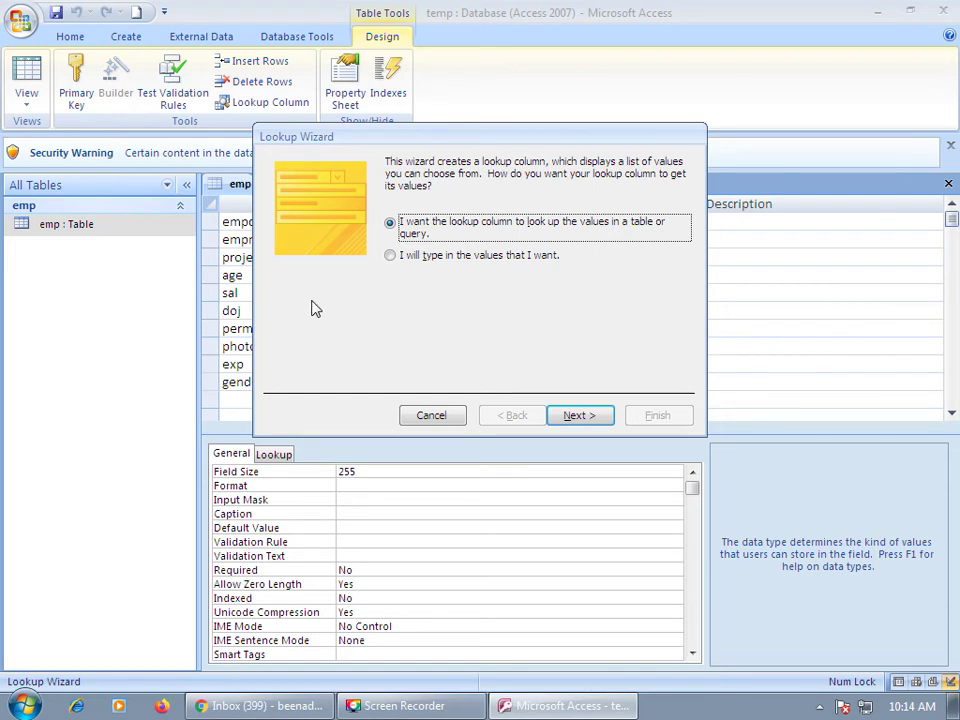
{"action": "left_click", "coordinate": [389, 259]}
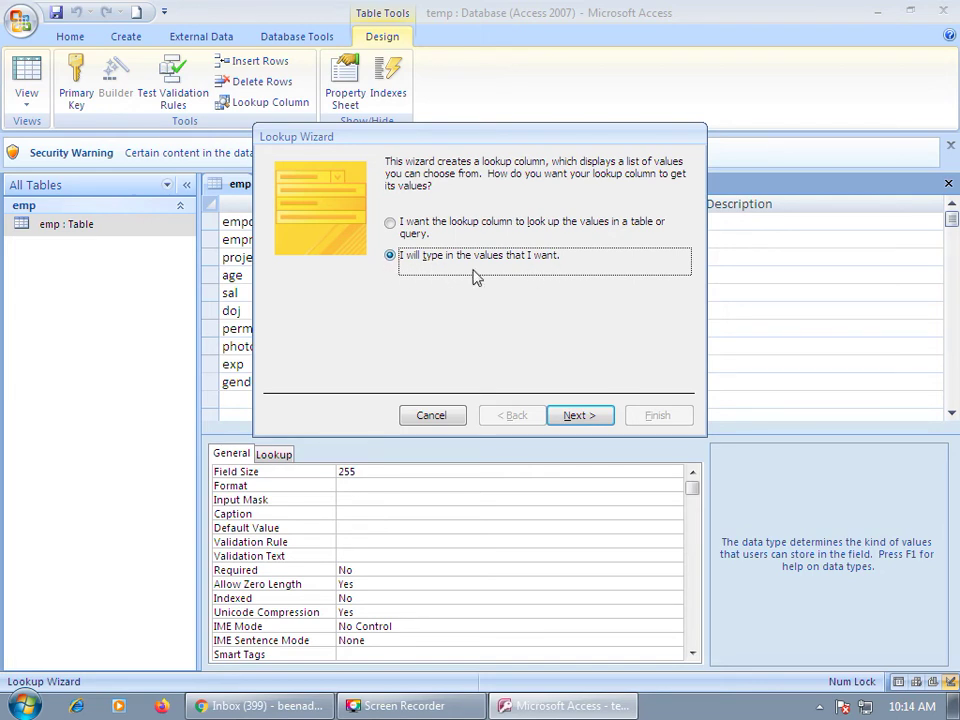
{"action": "left_click", "coordinate": [577, 416]}
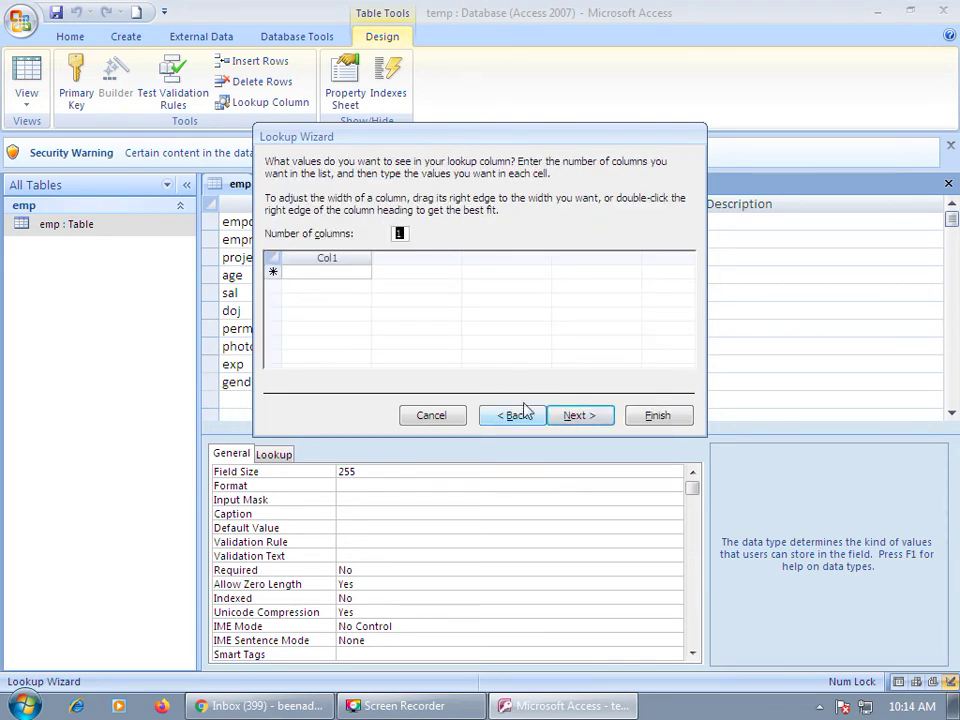
Enter Male and Female as the values of the single lookup column and finish the wizard, keeping the label gender
{"action": "left_click", "coordinate": [296, 271]}
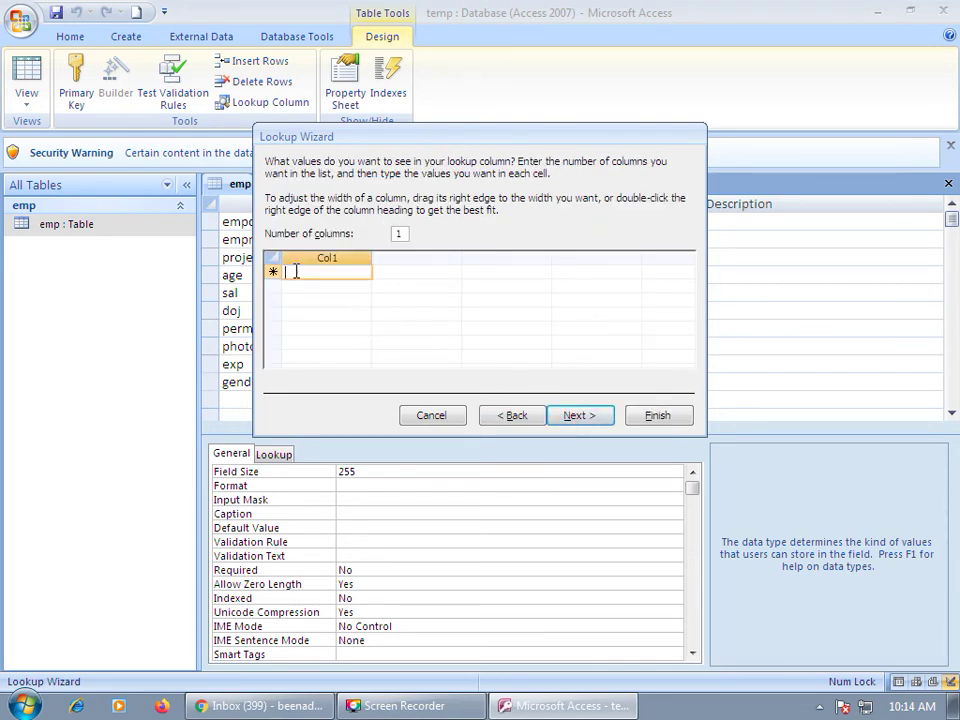
{"action": "type", "text": "Male"}
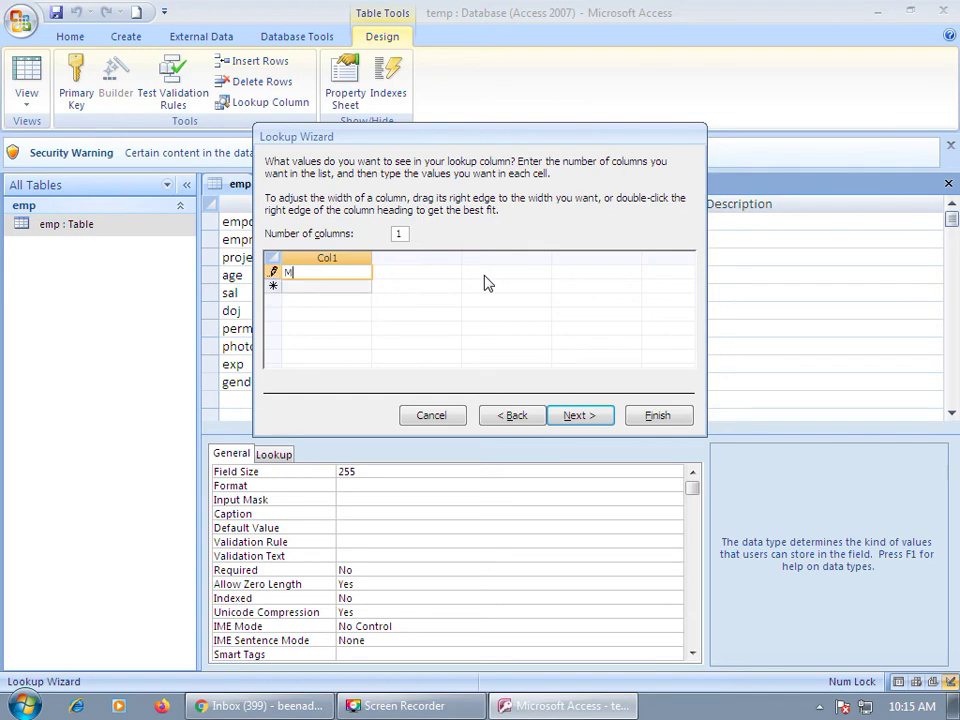
{"action": "key", "text": "Return"}
{"action": "type", "text": "Female"}
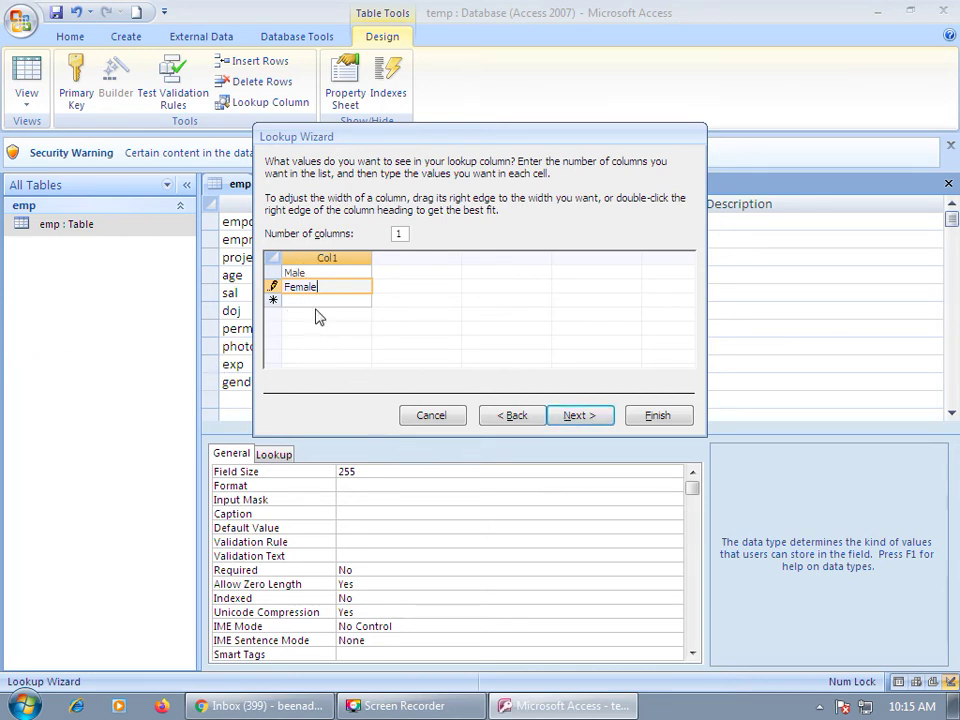
{"action": "left_click", "coordinate": [579, 420]}
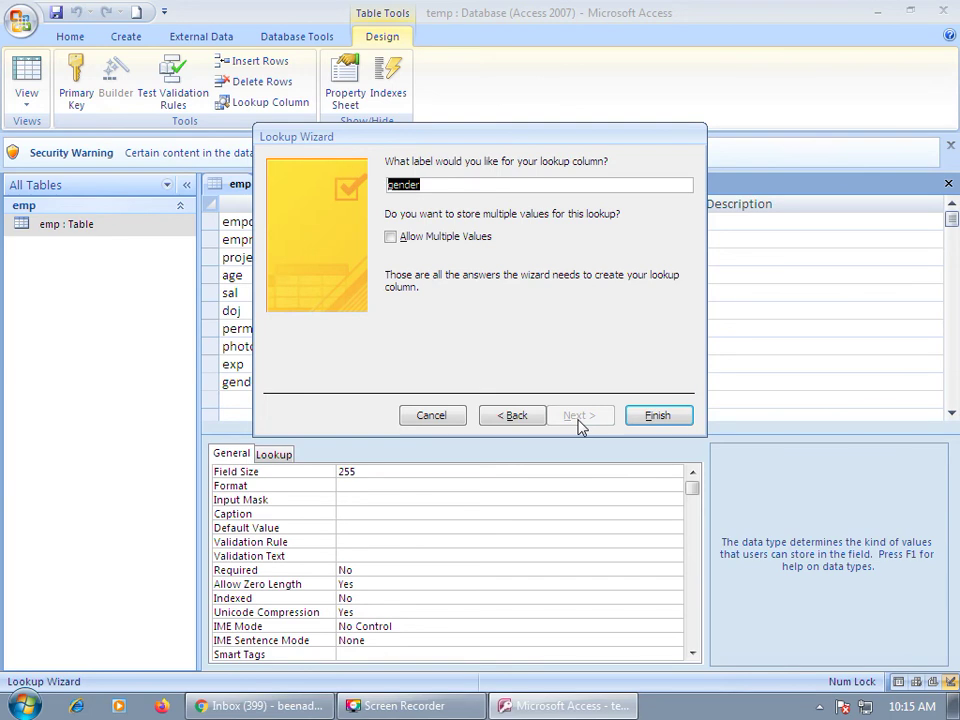
{"action": "left_click", "coordinate": [655, 416]}
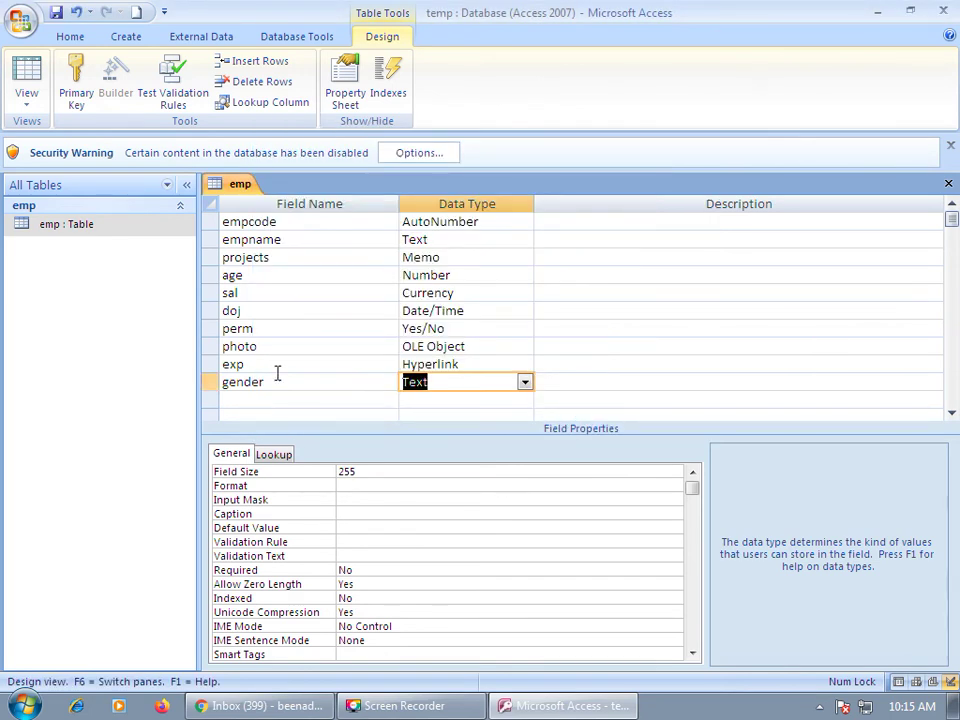
Display the emp table in Datasheet view and place the cursor in the first record's gender field
{"action": "left_click", "coordinate": [277, 368]}
{"action": "left_click", "coordinate": [422, 364]}
{"action": "left_click", "coordinate": [435, 381]}
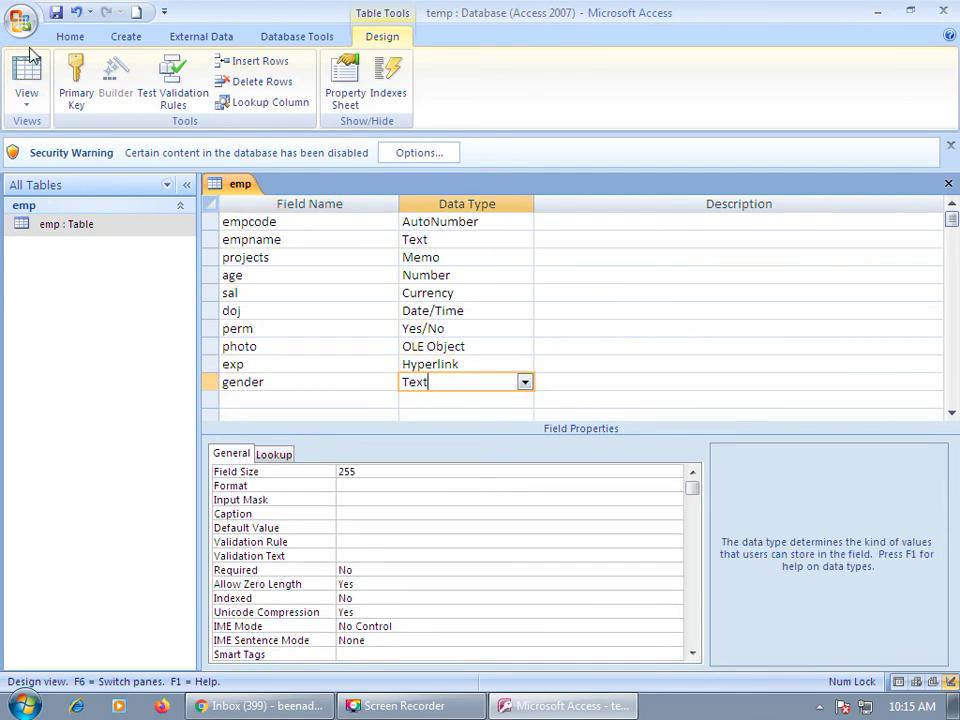
{"action": "left_click", "coordinate": [27, 88]}
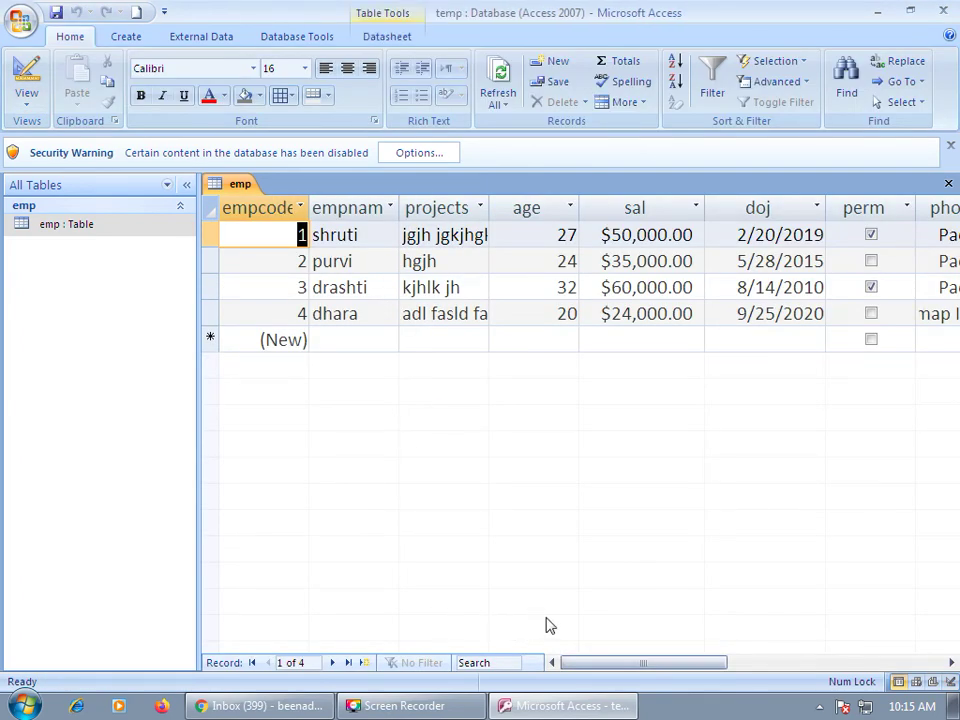
{"action": "left_click_drag", "start_coordinate": [624, 664], "coordinate": [688, 664]}
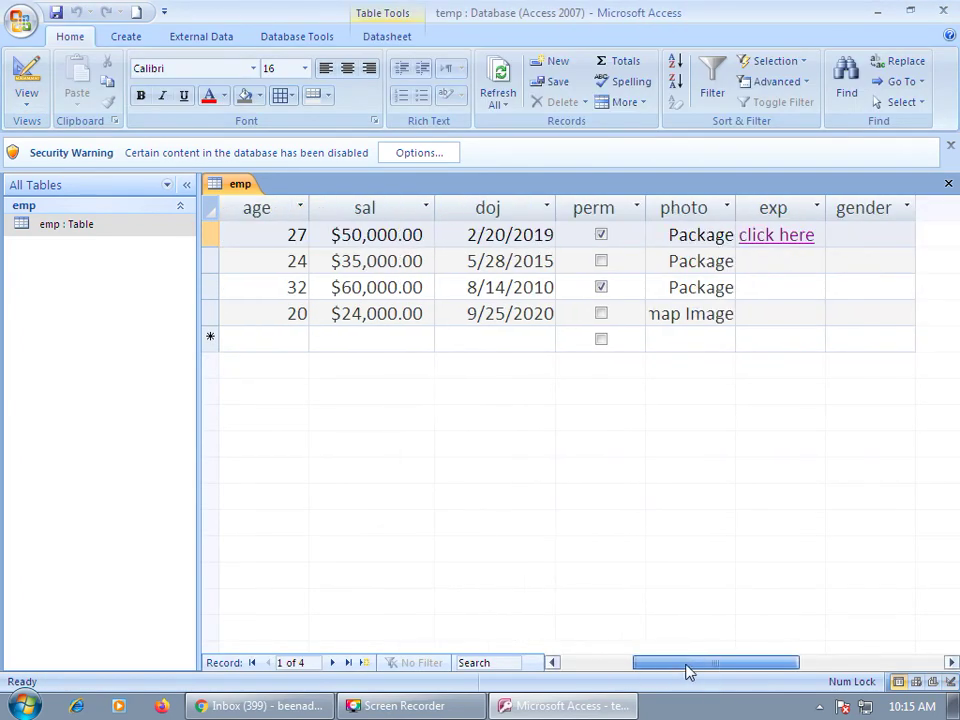
{"action": "left_click", "coordinate": [855, 234]}
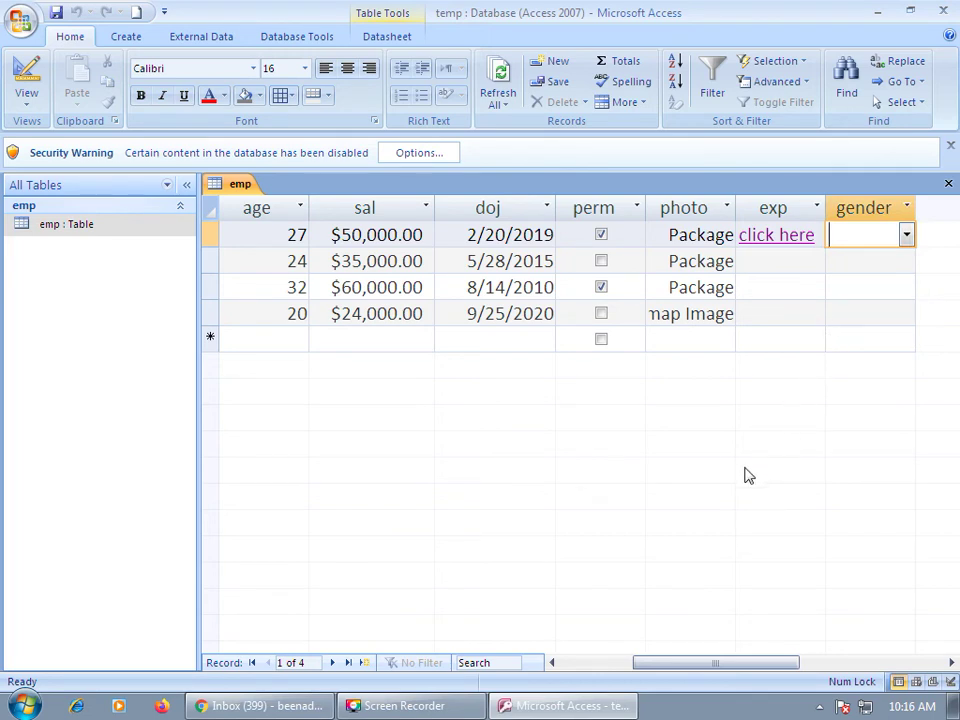
{"action": "type", "text": "fgd"}
{"action": "key", "text": "BackSpace"}
{"action": "key", "text": "BackSpace"}
{"action": "key", "text": "BackSpace"}
Choose Male from the gender list for the first record and Female for the second, third and fourth records
{"action": "left_click", "coordinate": [907, 235]}
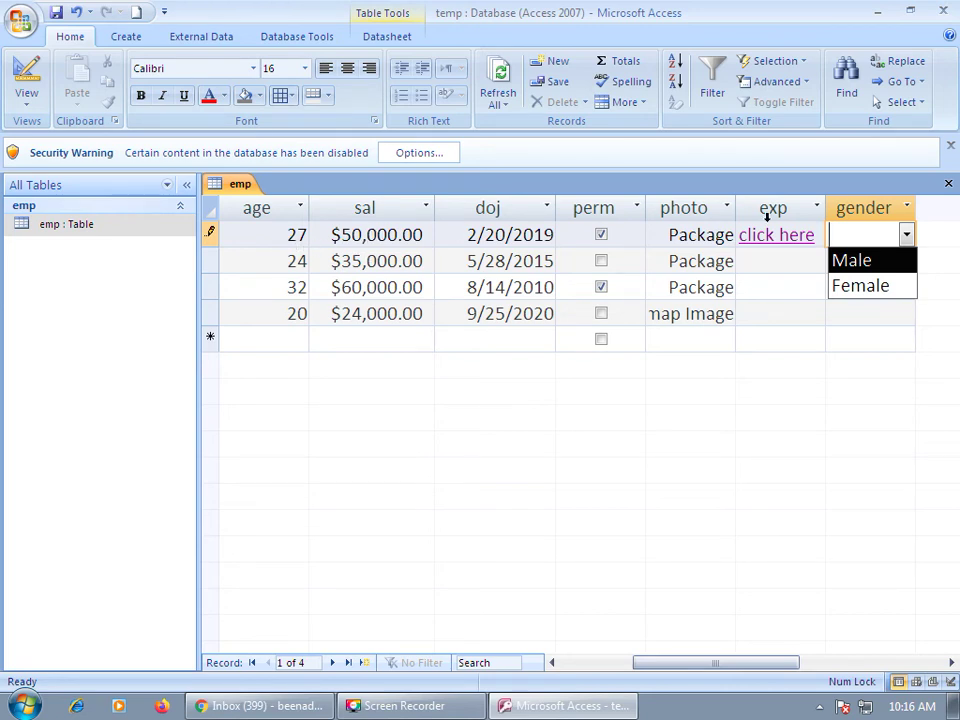
{"action": "left_click", "coordinate": [855, 262]}
{"action": "left_click", "coordinate": [900, 260]}
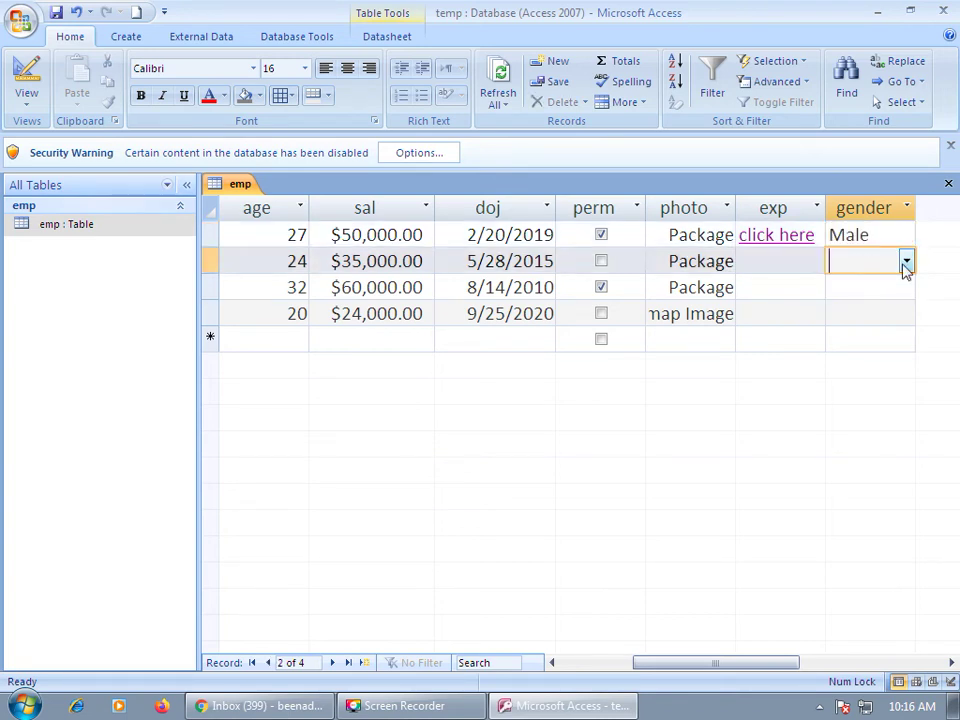
{"action": "left_click", "coordinate": [906, 262]}
{"action": "left_click", "coordinate": [885, 310]}
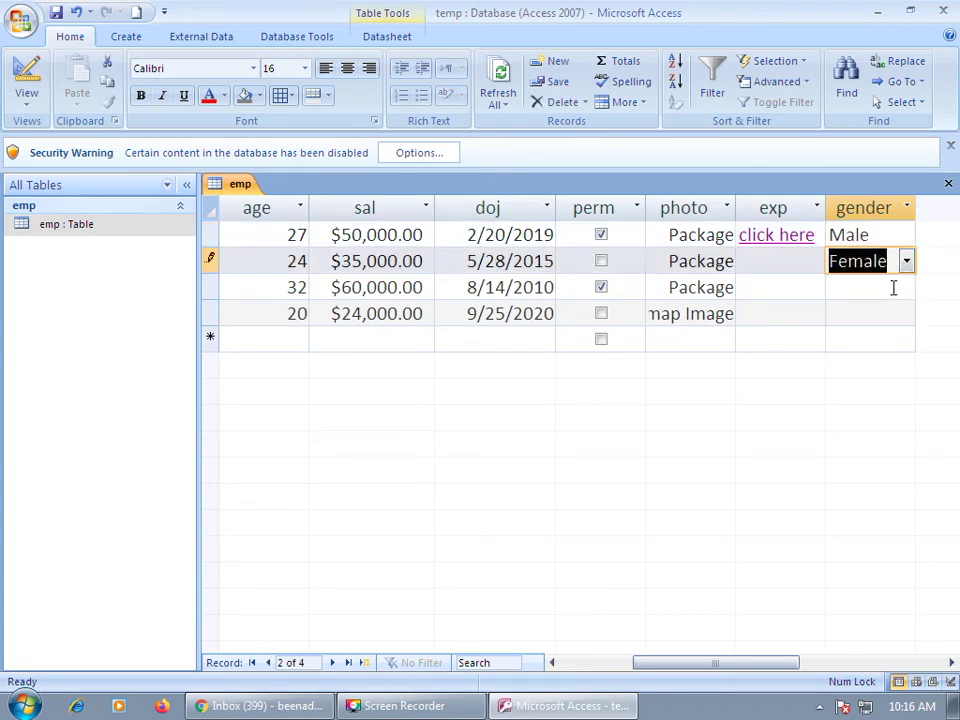
{"action": "left_click", "coordinate": [900, 287]}
{"action": "left_click", "coordinate": [906, 287]}
{"action": "left_click", "coordinate": [864, 337]}
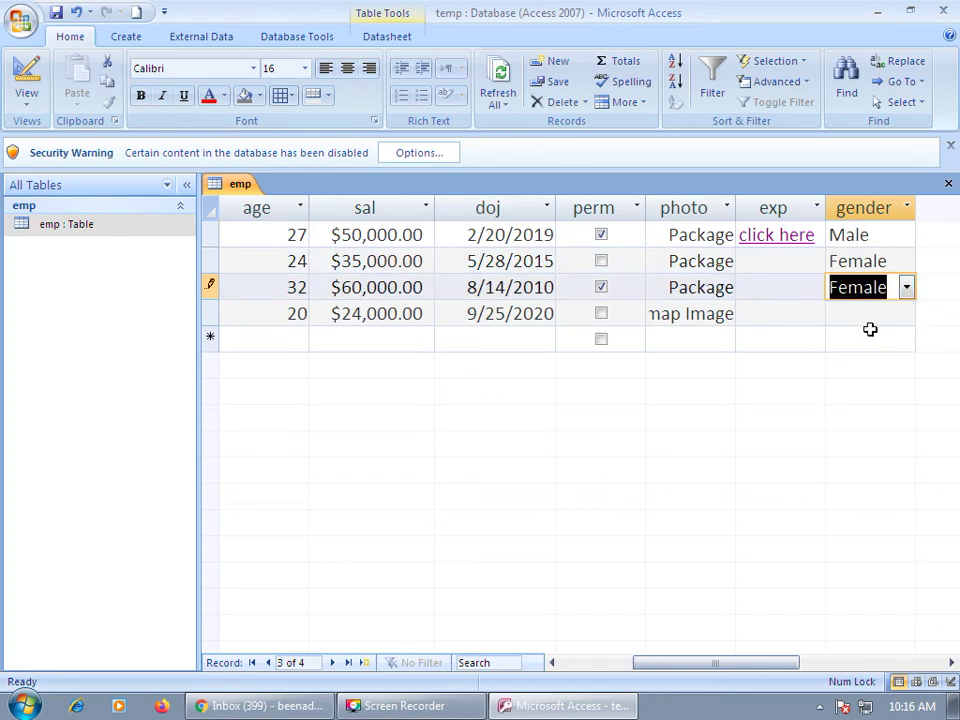
{"action": "left_click", "coordinate": [873, 337]}
{"action": "left_click", "coordinate": [888, 313]}
{"action": "left_click", "coordinate": [906, 313]}
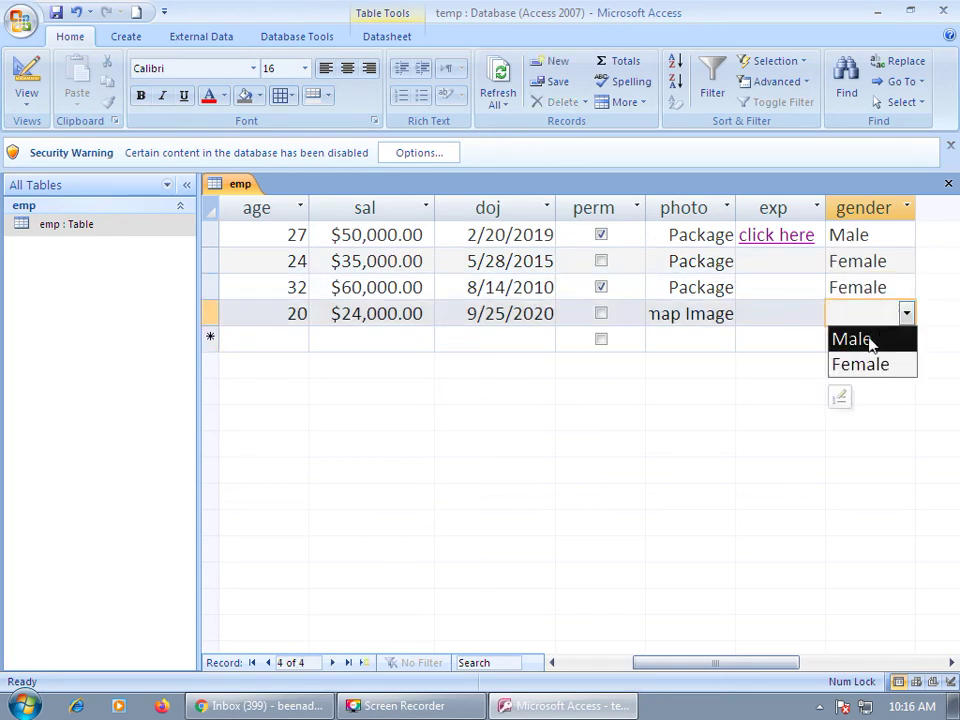
{"action": "left_click", "coordinate": [862, 364]}
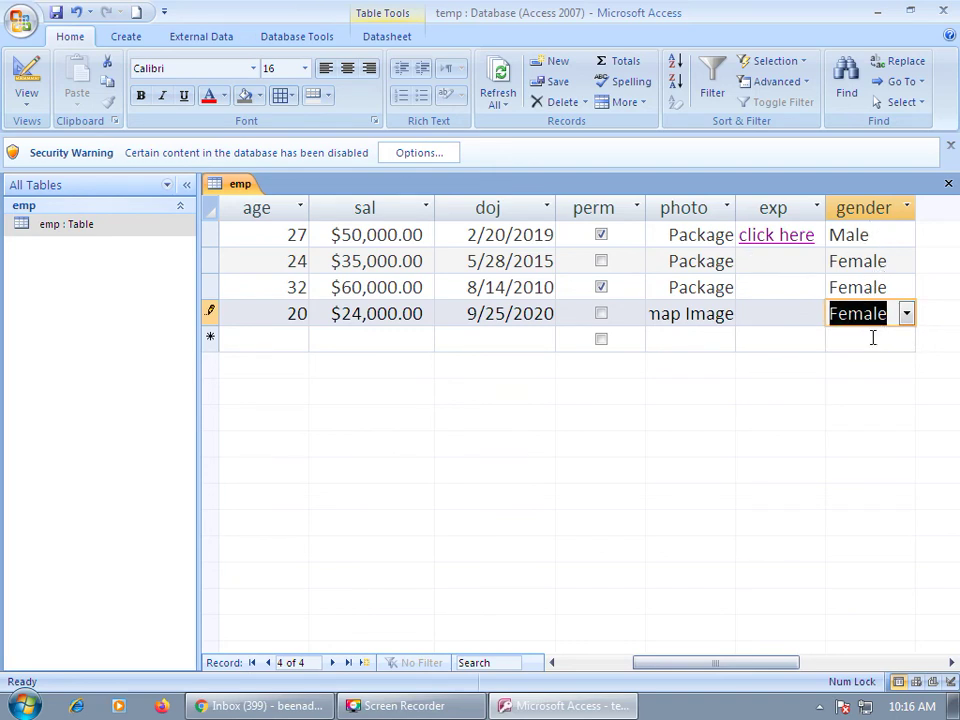
Change the gender to Female in the first record and to Male in the third record
{"action": "left_click", "coordinate": [906, 235]}
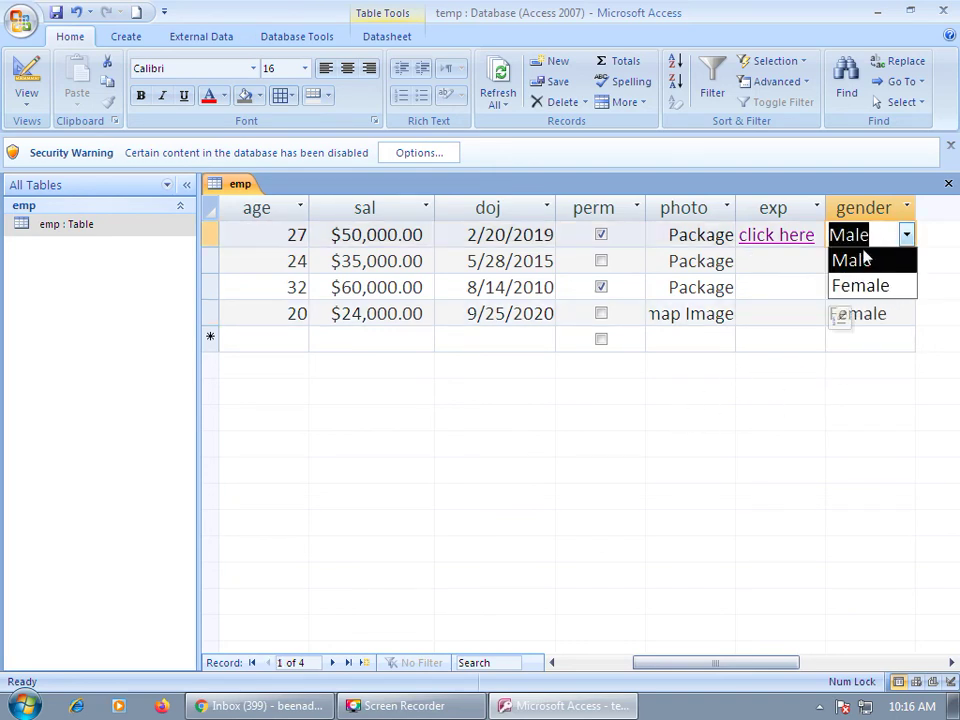
{"action": "left_click", "coordinate": [845, 286]}
{"action": "left_click", "coordinate": [846, 286]}
{"action": "left_click", "coordinate": [906, 288]}
{"action": "left_click", "coordinate": [880, 312]}
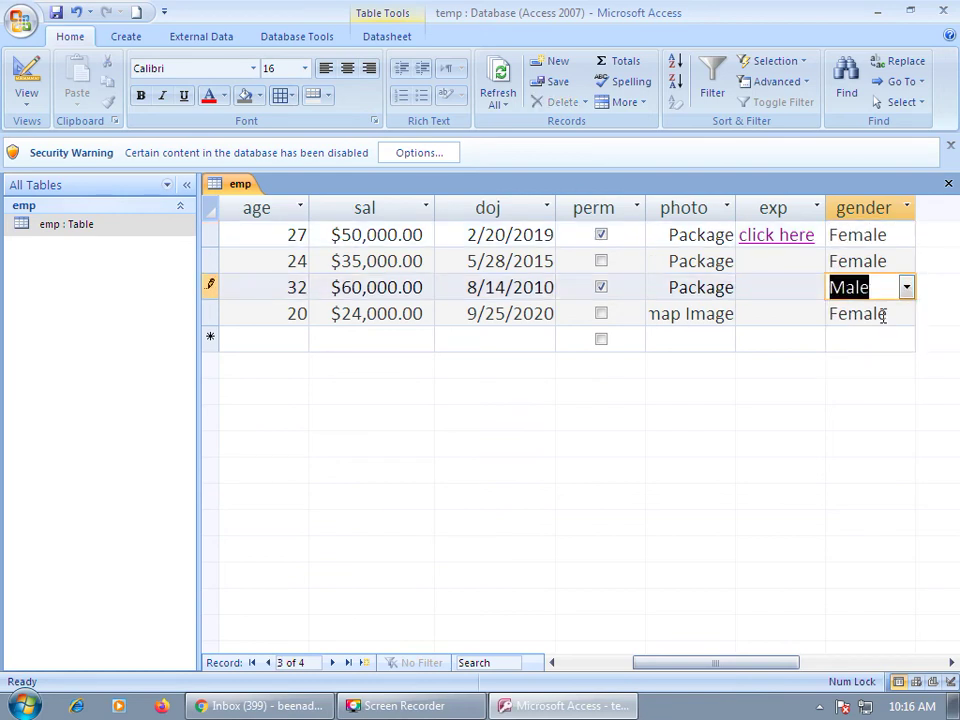
{"action": "left_click", "coordinate": [437, 260]}
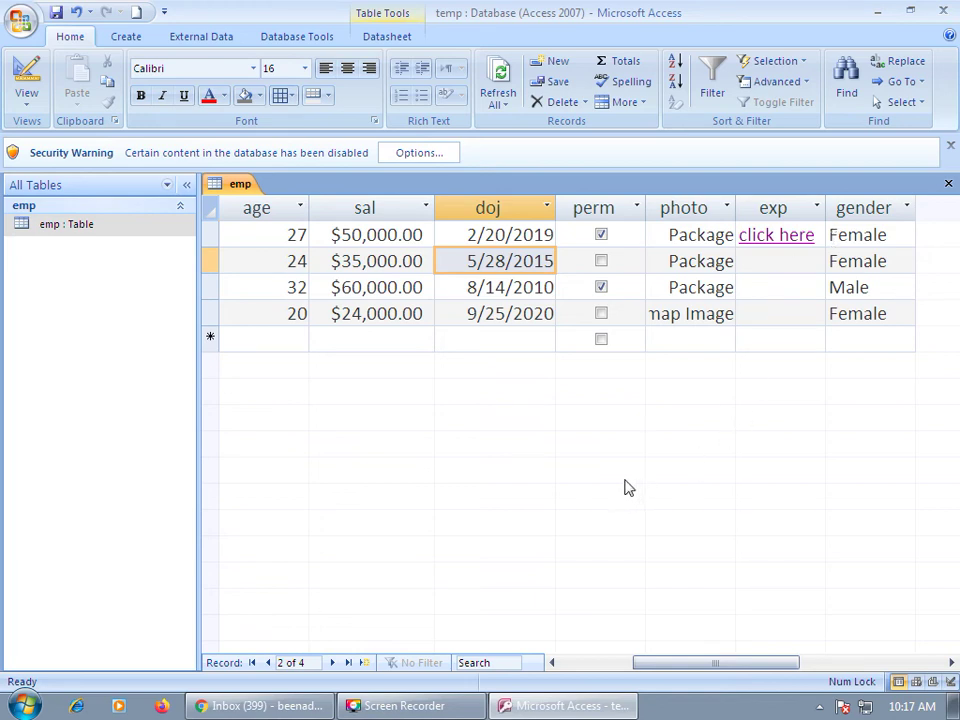
Change the gender to Male in the second record and Female in the third, and return the emp table to Design view
{"action": "left_click", "coordinate": [891, 236]}
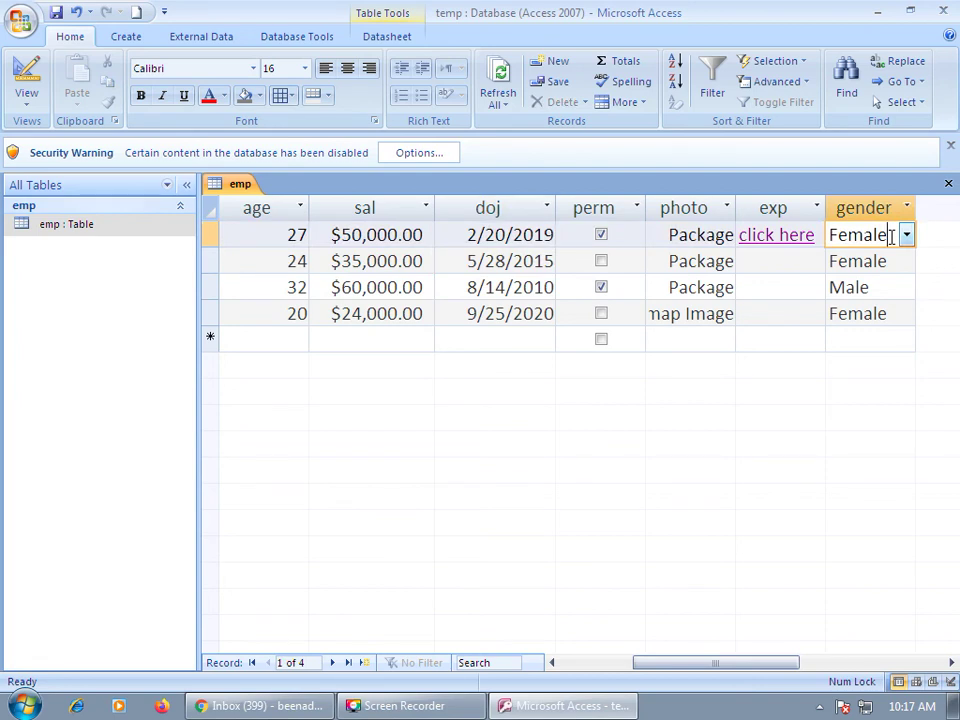
{"action": "left_click", "coordinate": [886, 262]}
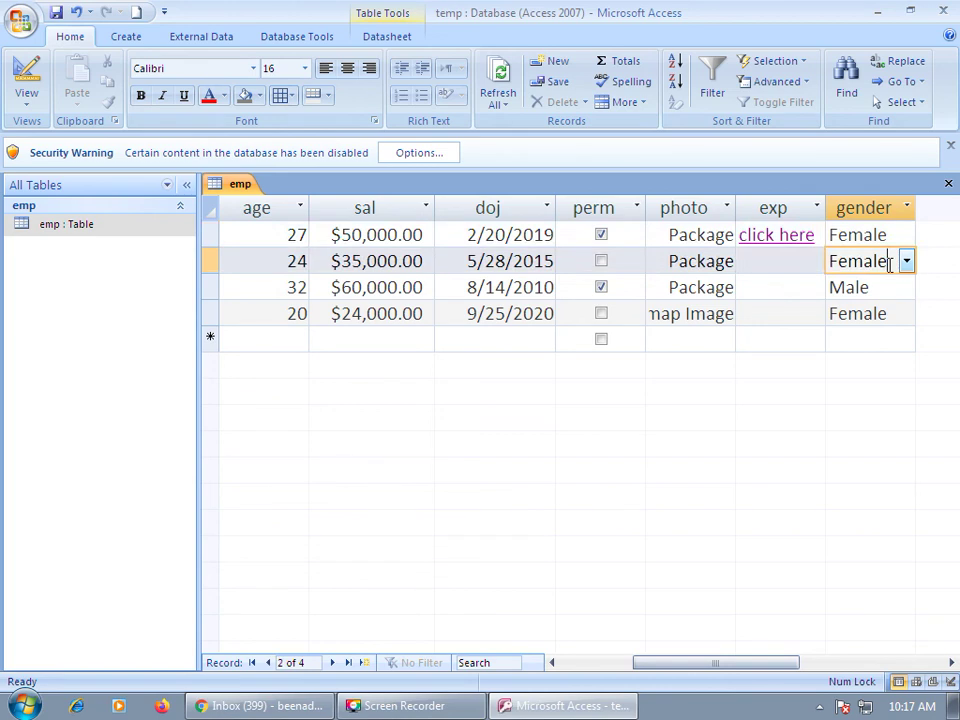
{"action": "left_click", "coordinate": [906, 261]}
{"action": "left_click", "coordinate": [871, 288]}
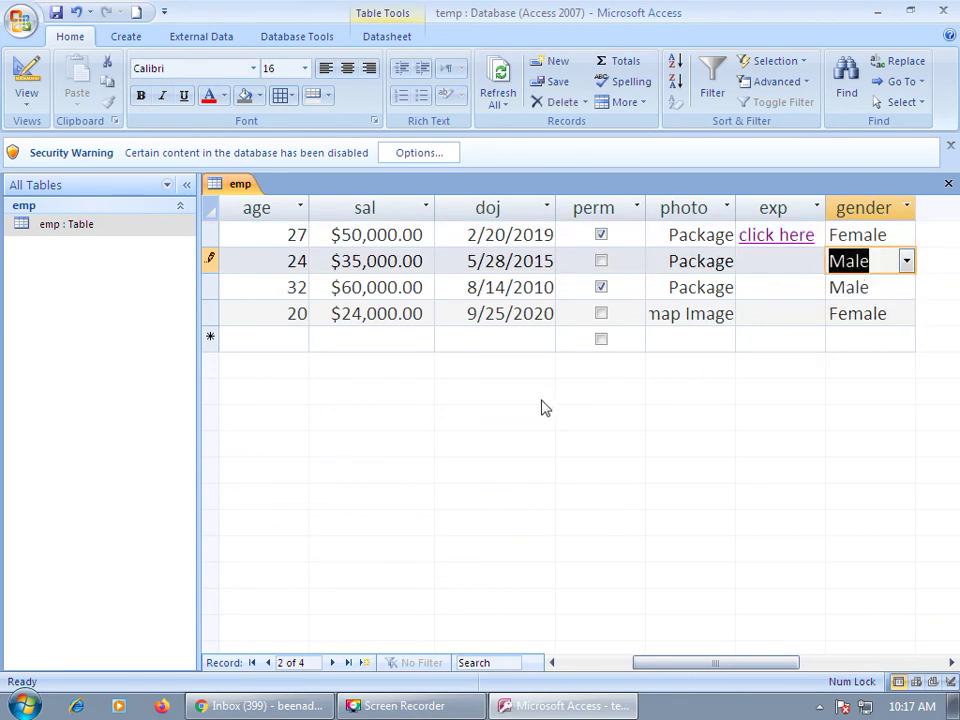
{"action": "left_click", "coordinate": [898, 292]}
{"action": "left_click", "coordinate": [906, 287]}
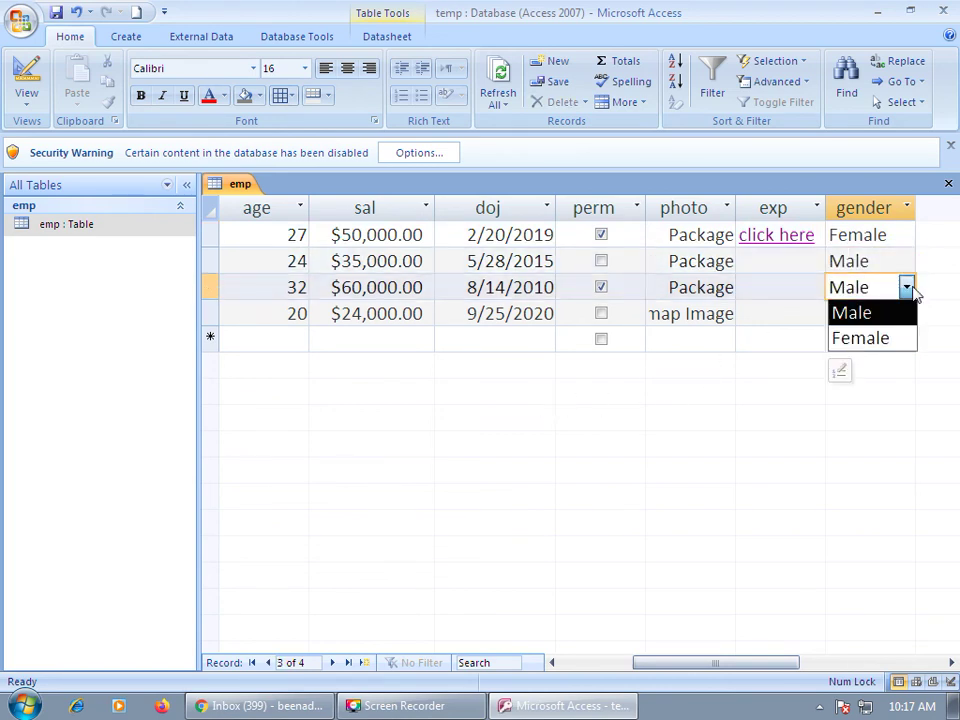
{"action": "left_click", "coordinate": [880, 336]}
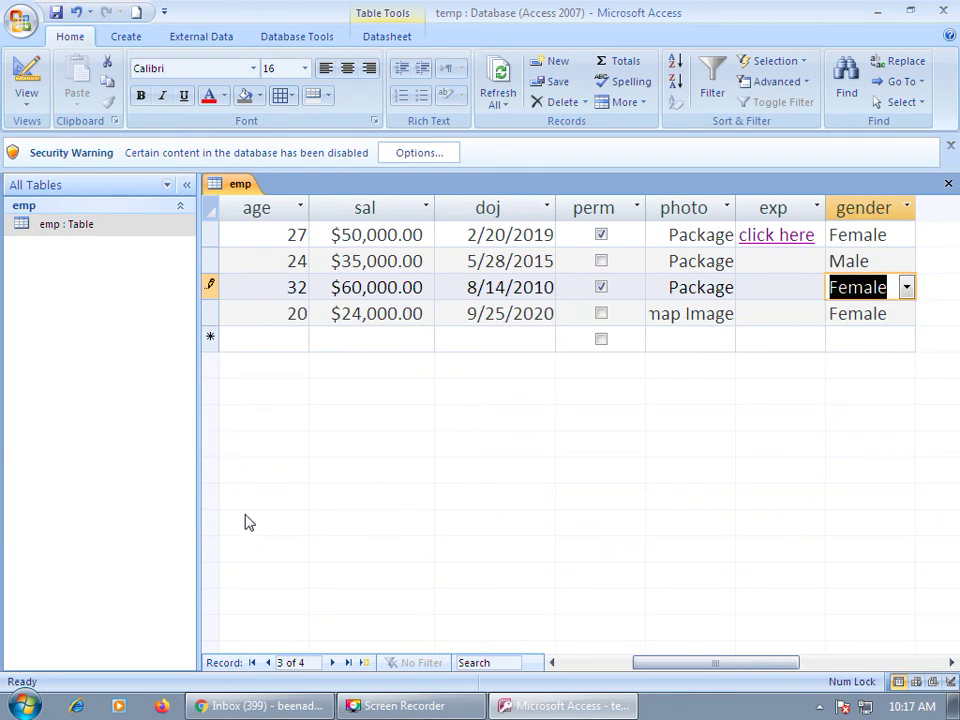
{"action": "left_click", "coordinate": [26, 80]}
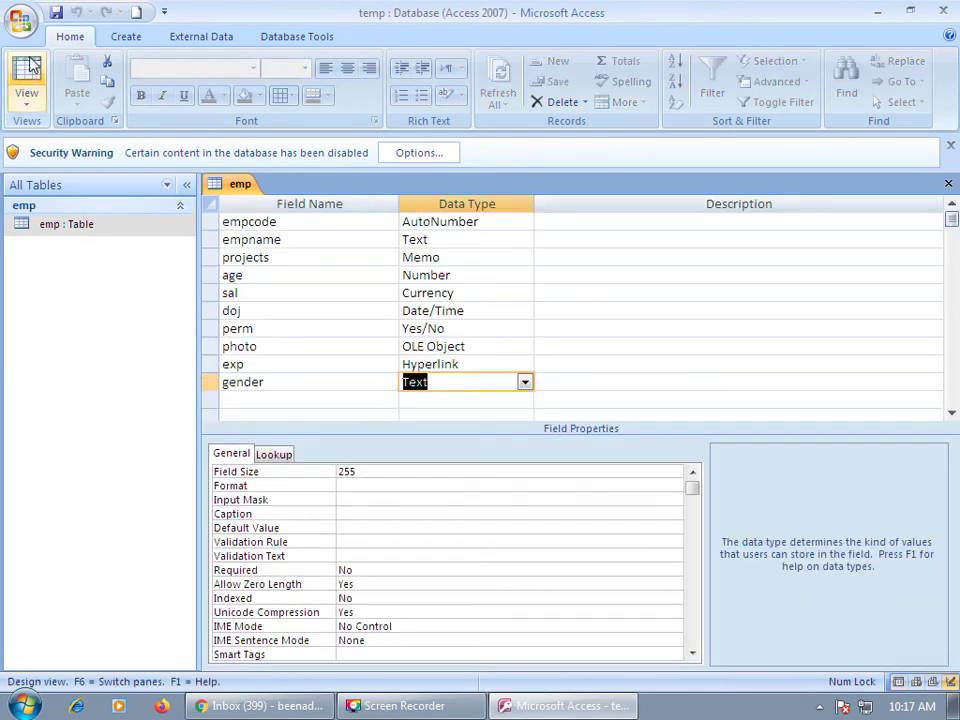